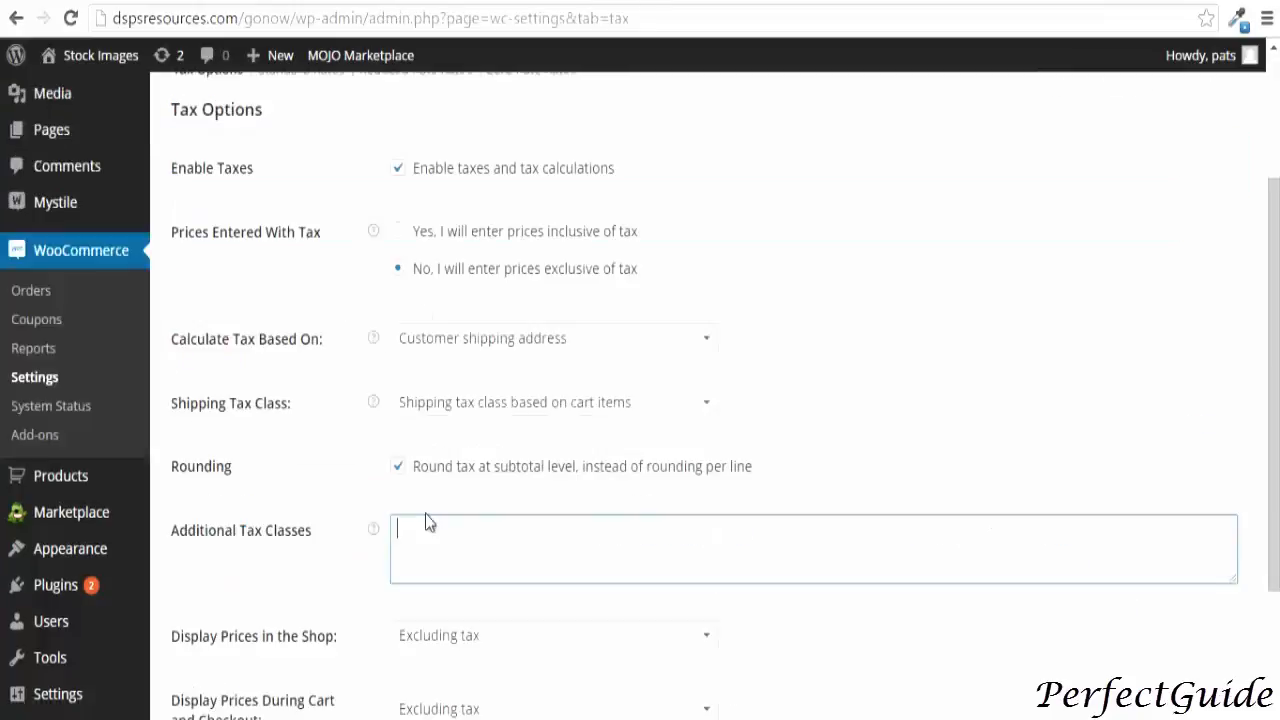
Review the tax options and save them with the Additional Tax Classes field left empty.
left_click(420, 528)
scroll(388, 567, "down", 1)
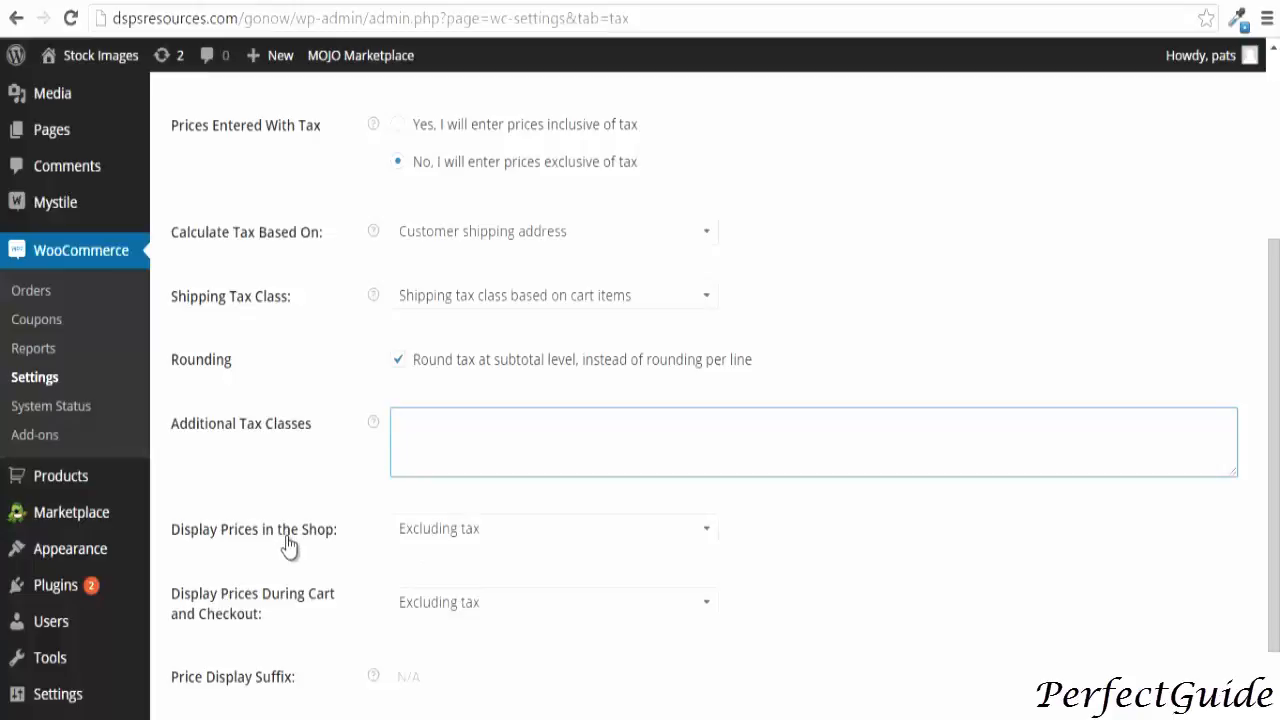
scroll(286, 543, "down", 1)
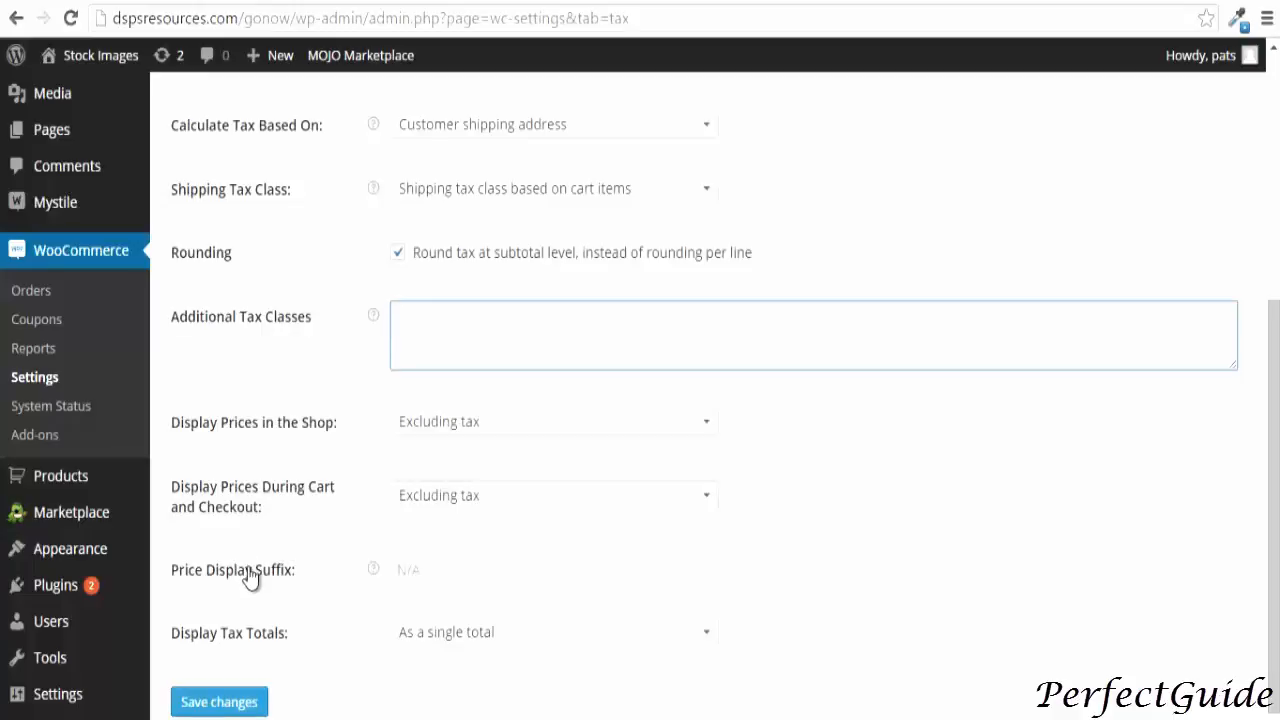
scroll(425, 513, "up", 2)
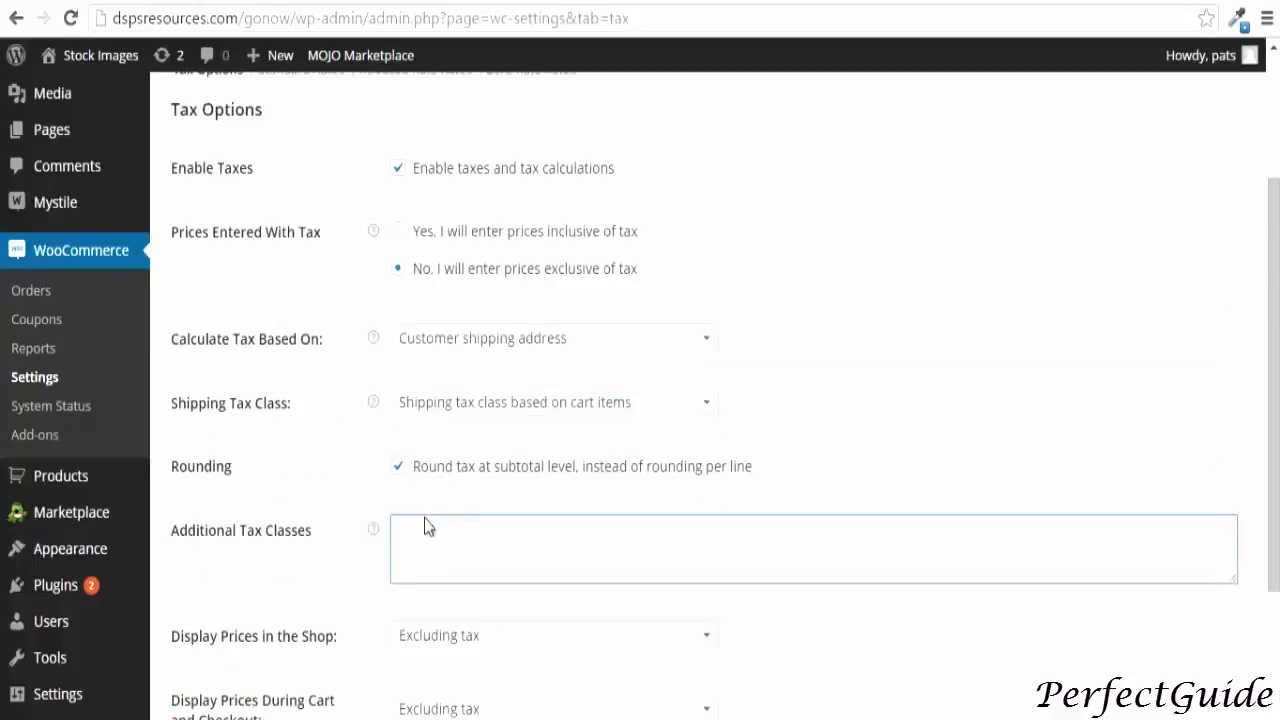
scroll(383, 560, "down", 1)
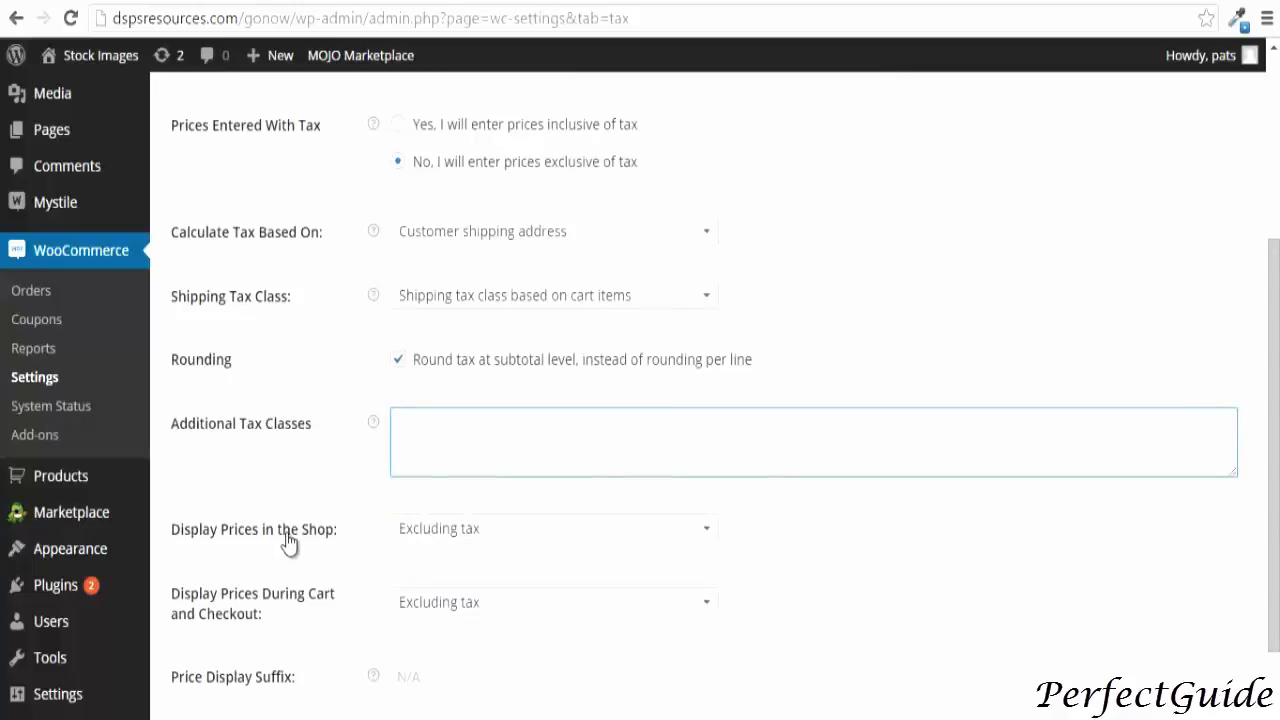
scroll(288, 545, "down", 1)
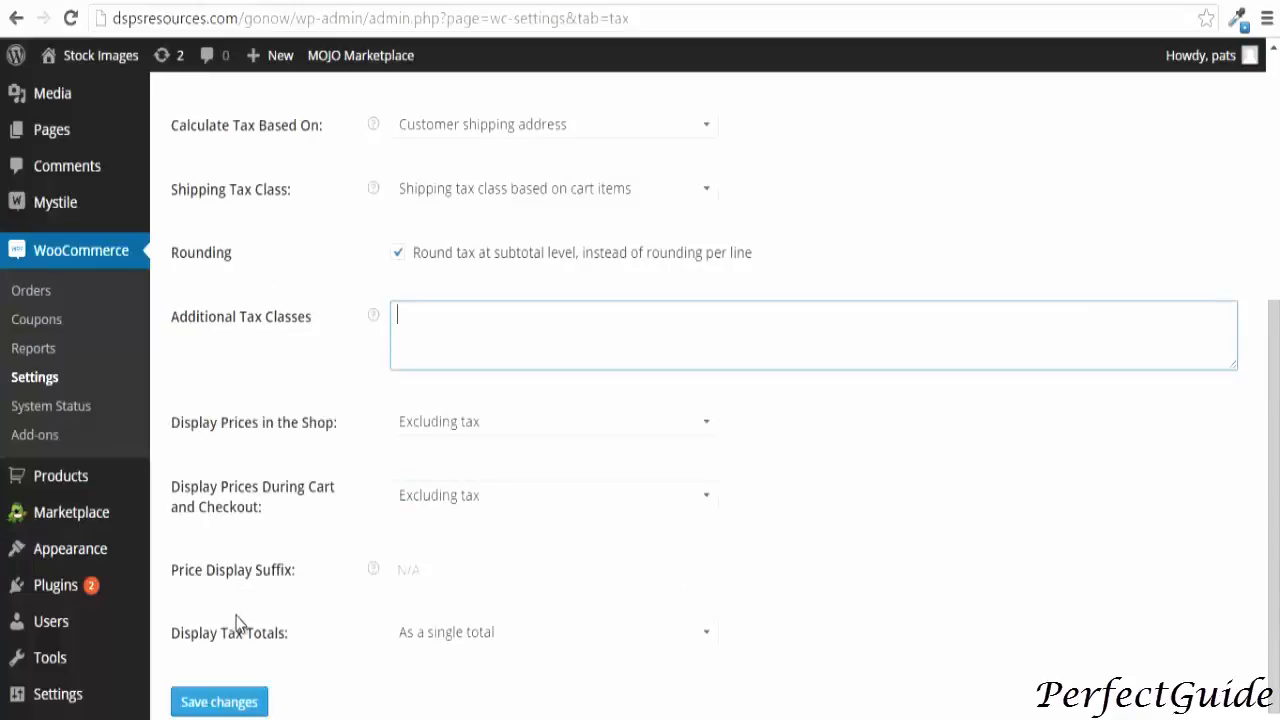
scroll(240, 636, "down", 1)
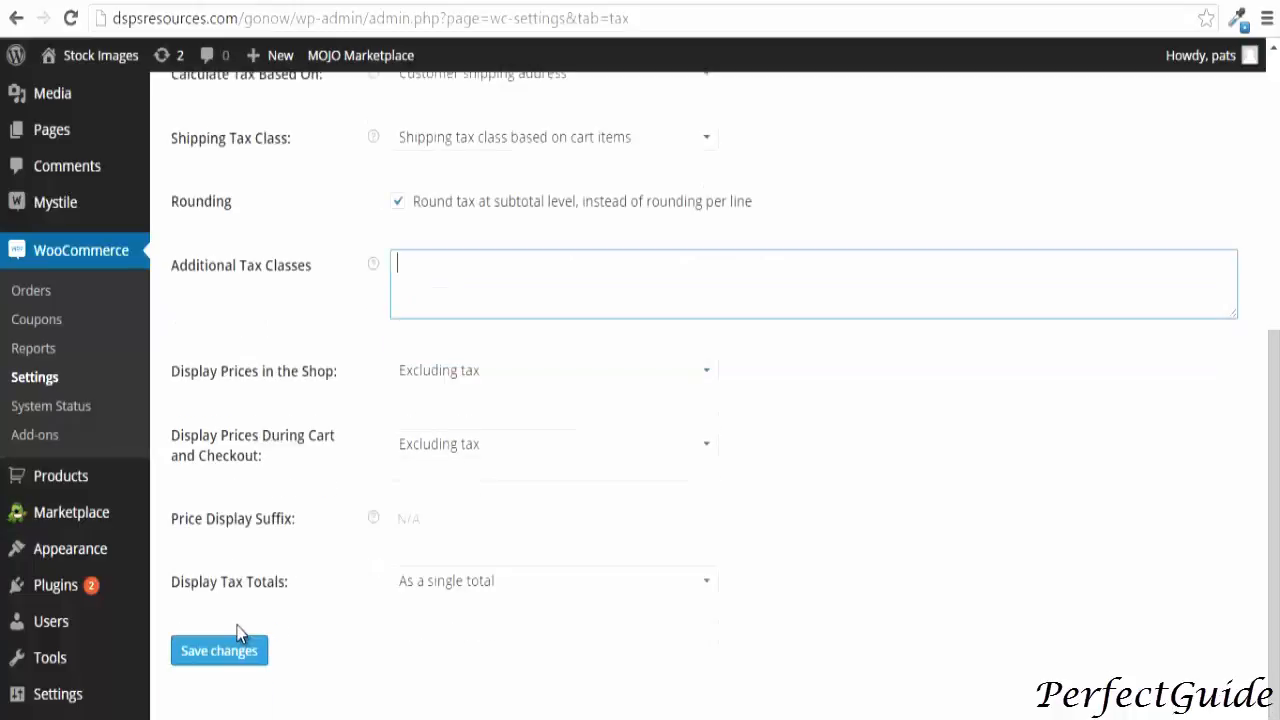
left_click(219, 651)
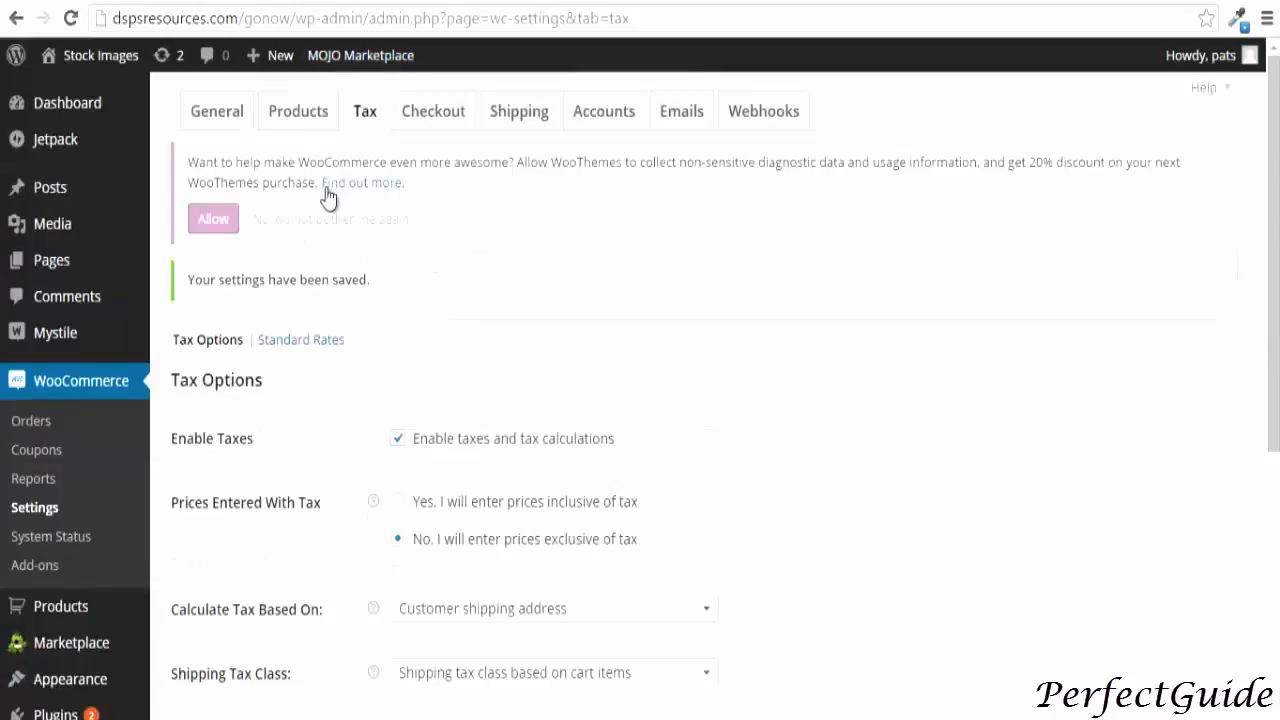
Insert a new row in the Standard Rates with country code US and state code FL.
left_click(287, 343)
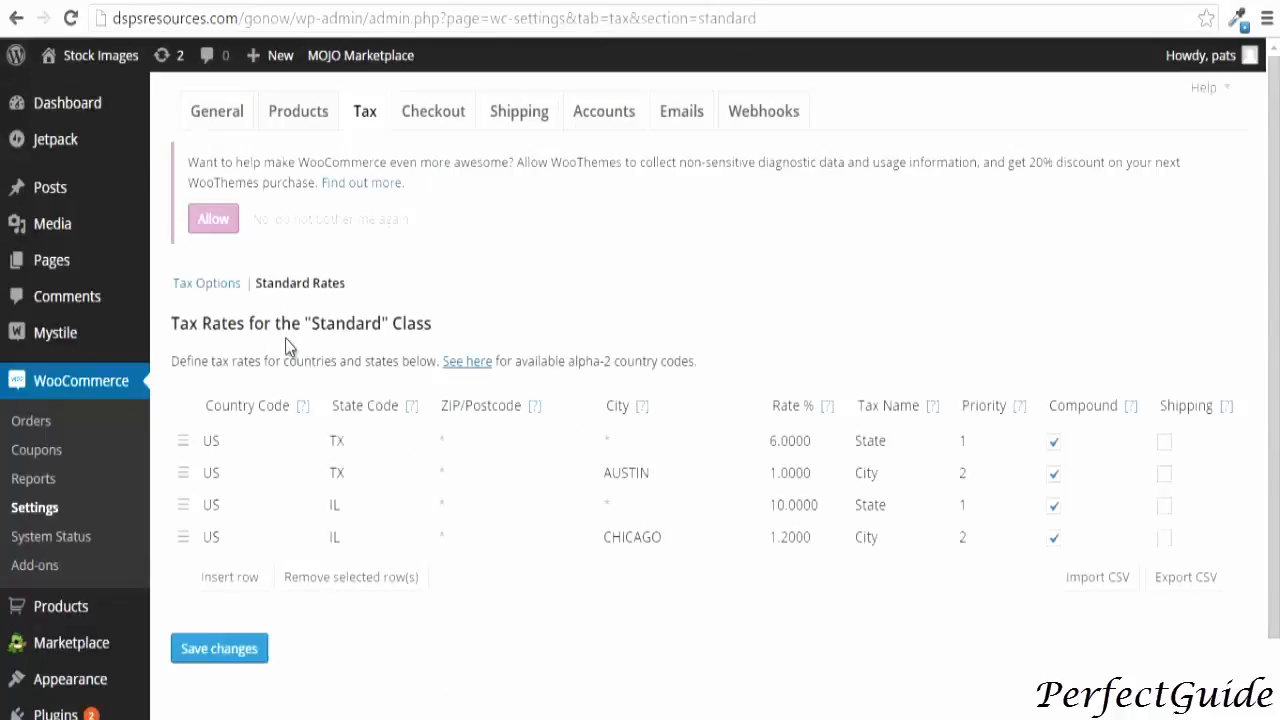
scroll(285, 343, "down", 3)
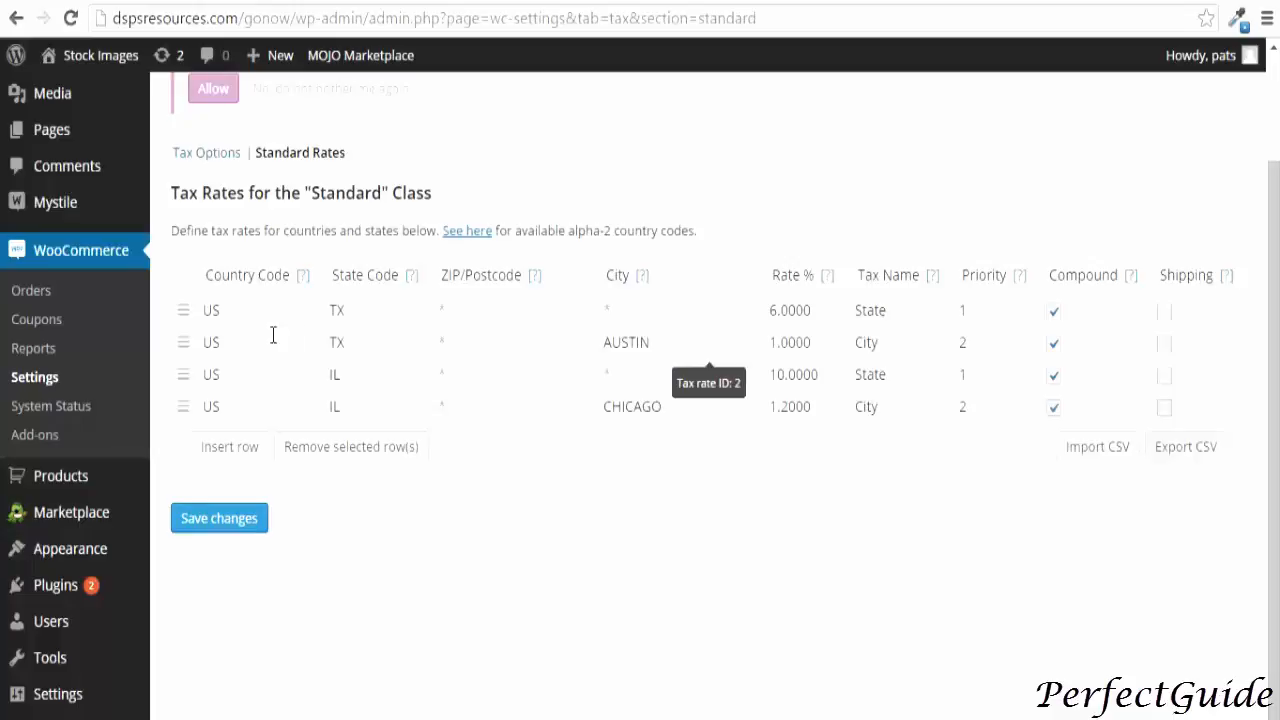
left_click(220, 447)
left_click(216, 439)
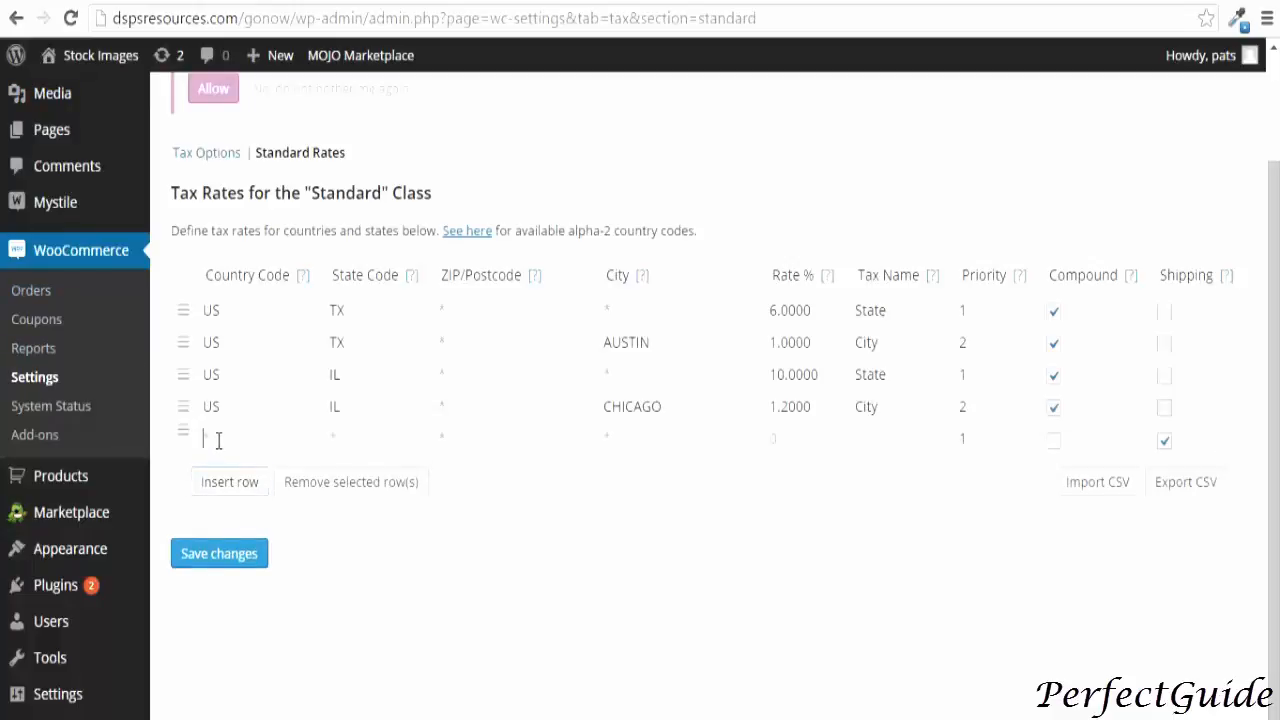
type("US")
left_click(355, 433)
type("FL")
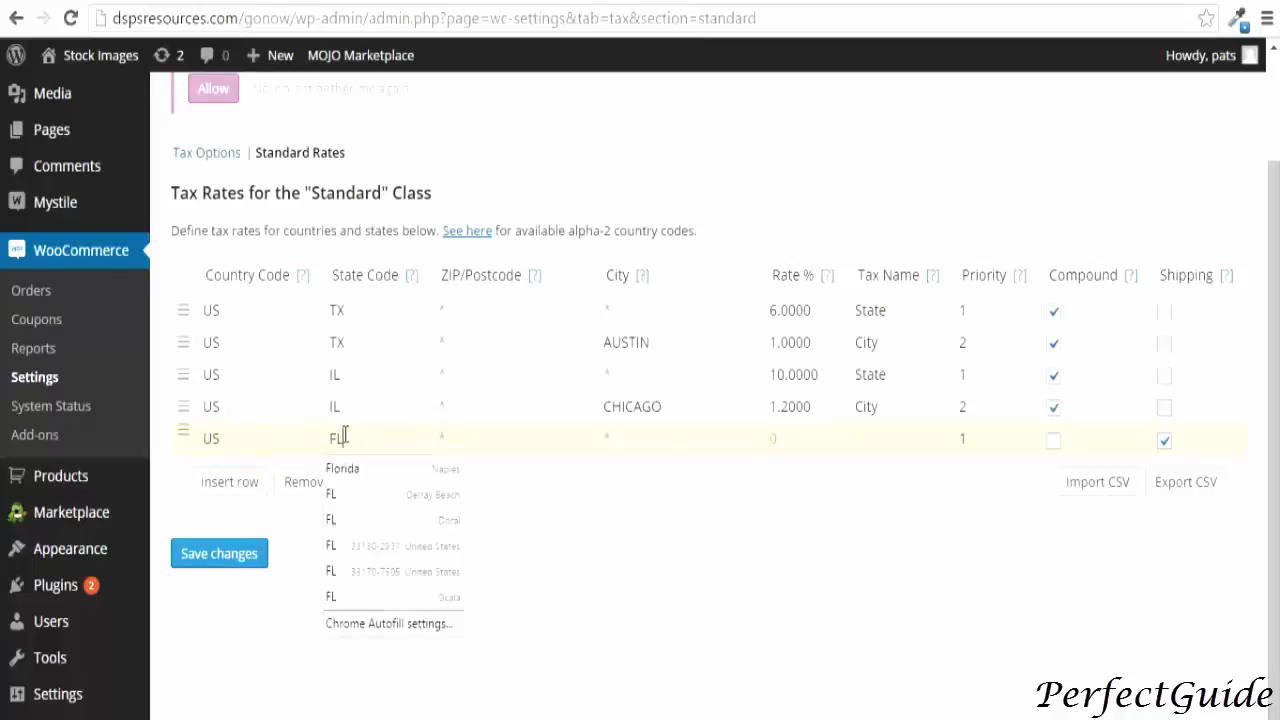
key("Tab")
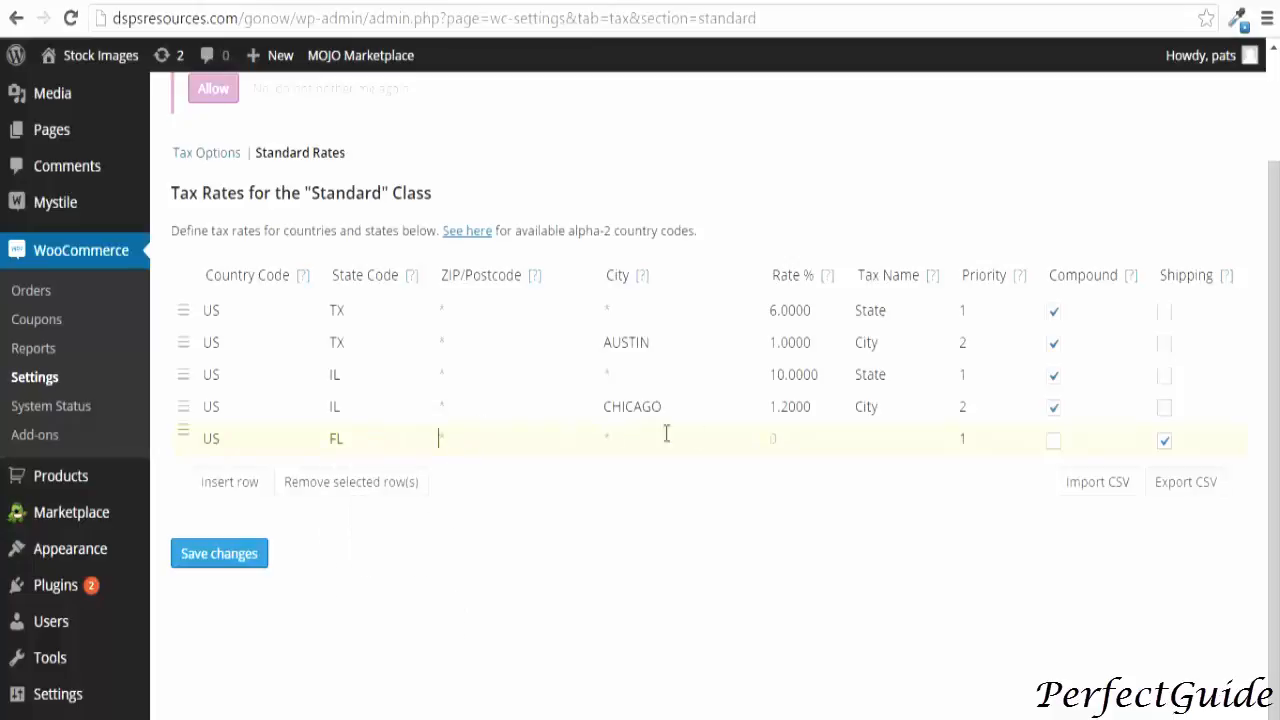
Complete the Florida row with rate 6.00, tax name State and priority 1, enabling Compound and disabling Shipping.
left_click(774, 436)
type("6.00")
left_click(873, 440)
type("State")
left_click(958, 440)
double_click(960, 440)
left_click(1060, 448)
left_click(1164, 443)
Insert another standard rate row below the Florida state tax, with country code US and state code FL.
left_click(216, 485)
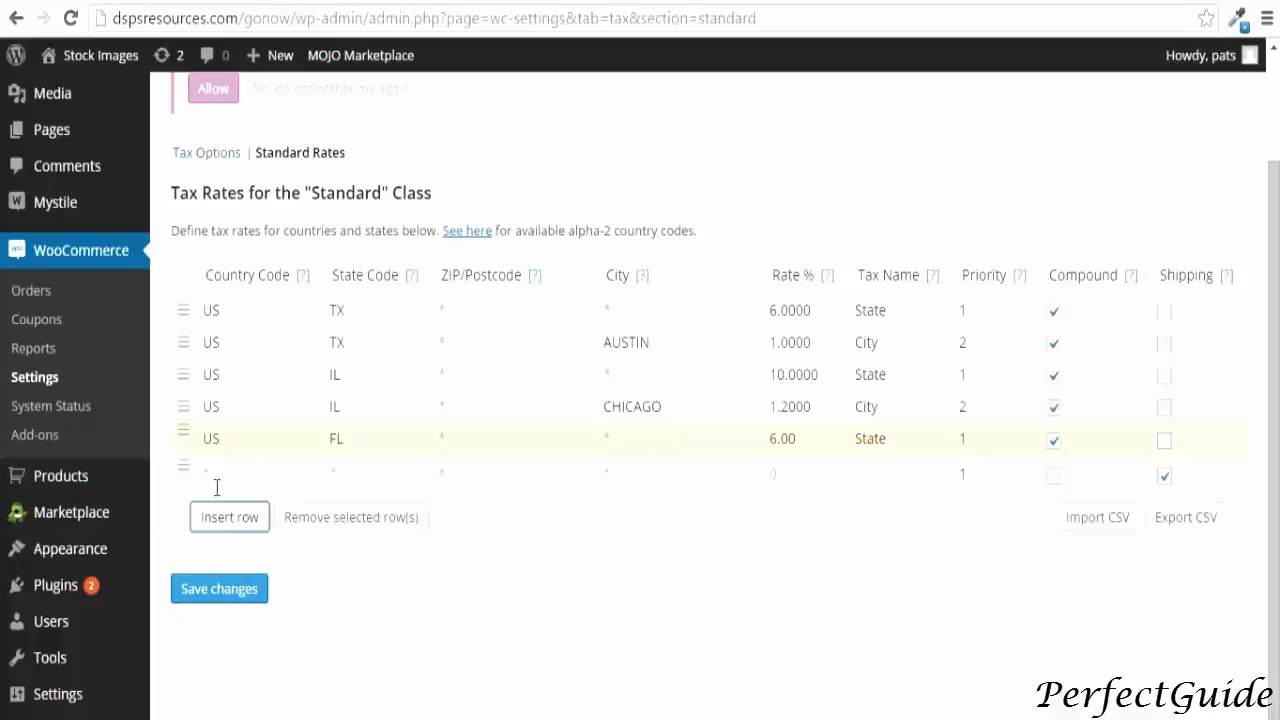
left_click(215, 480)
type("US")
left_click(350, 468)
type("FL")
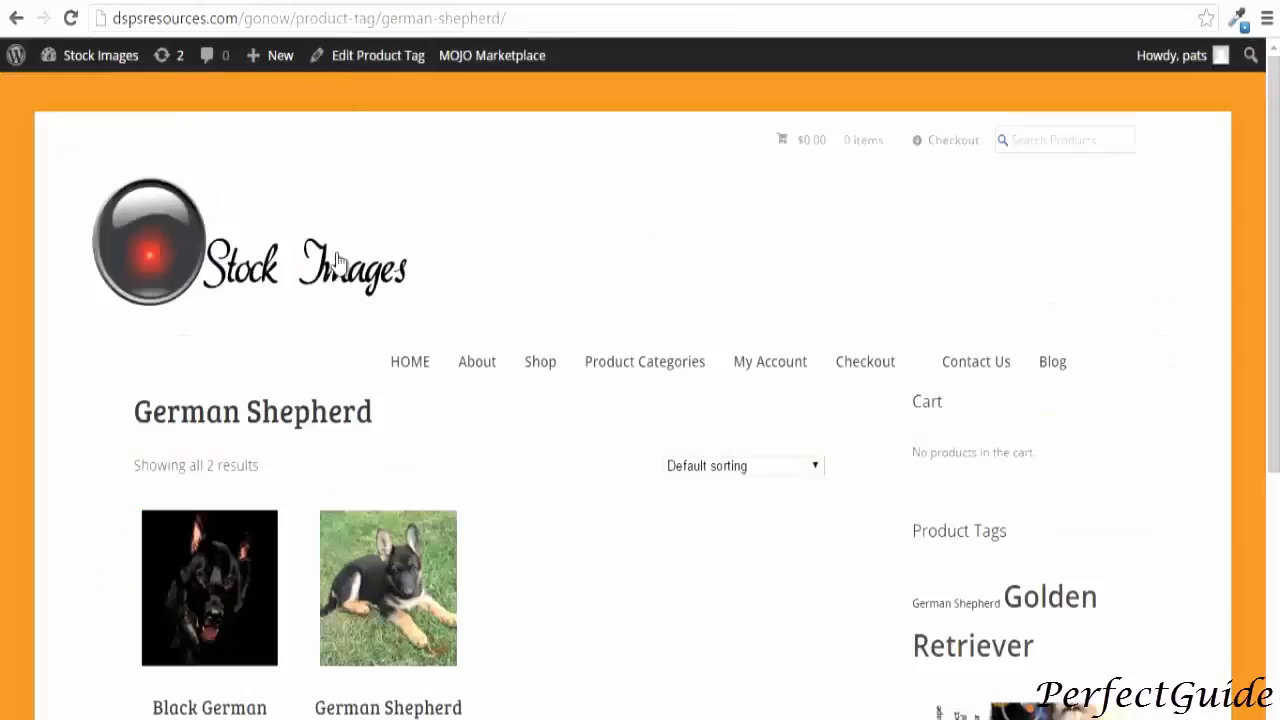
In the storefront shop, add one German Shepherd Puppy to the cart and check the tax in the checkout order summary.
left_click(540, 368)
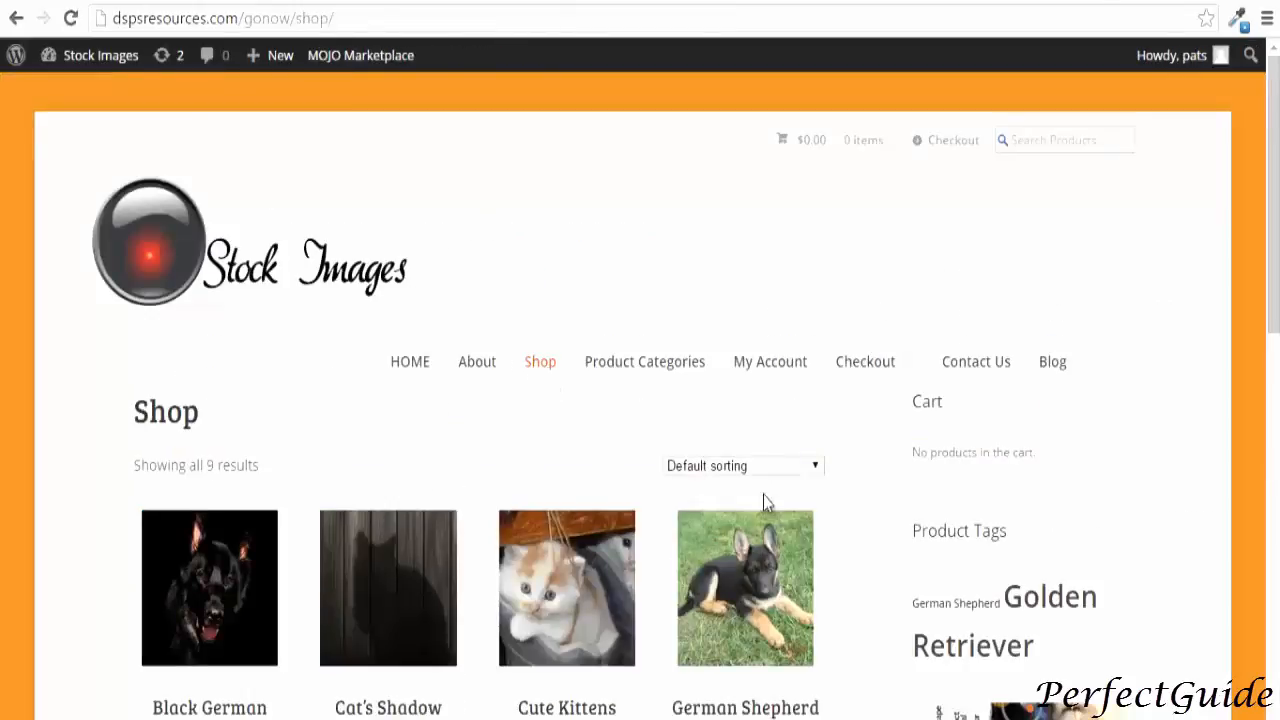
left_click(765, 568)
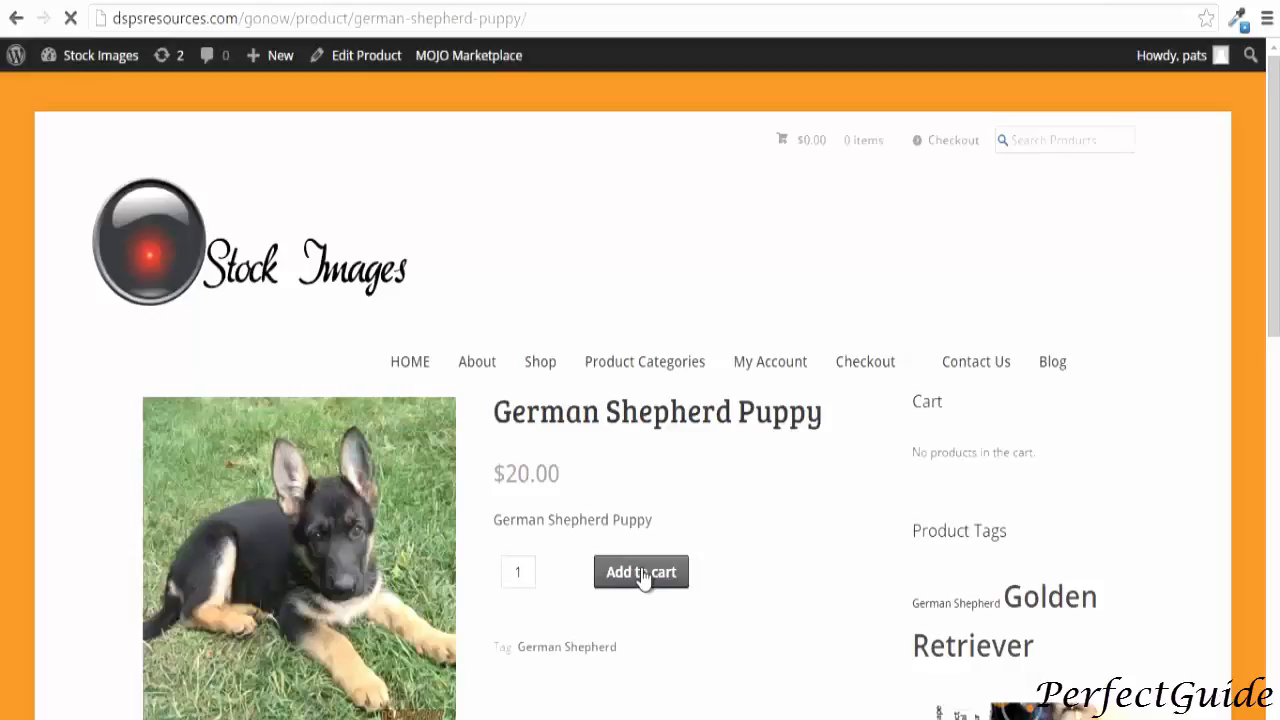
left_click(641, 572)
scroll(641, 568, "down", 3)
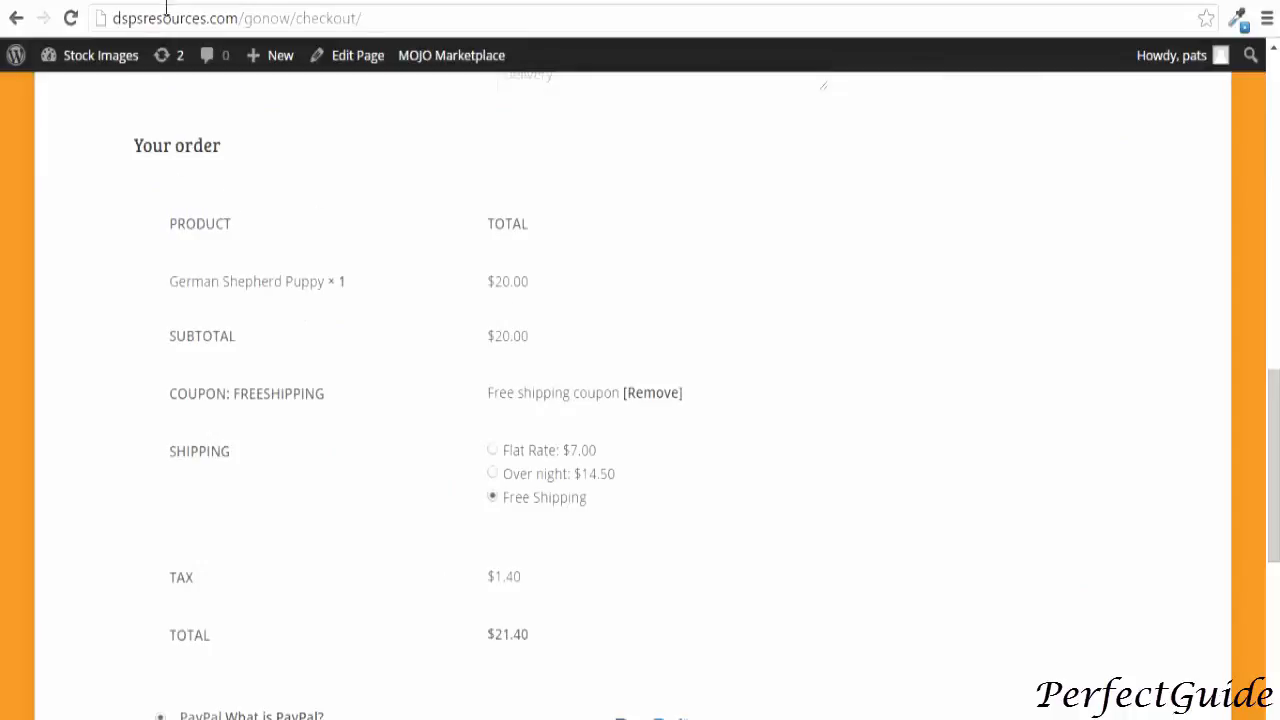
Switch back to the standard tax rates to review the rows, and view the sample tax rates spreadsheet in Excel.
left_click(200, 1)
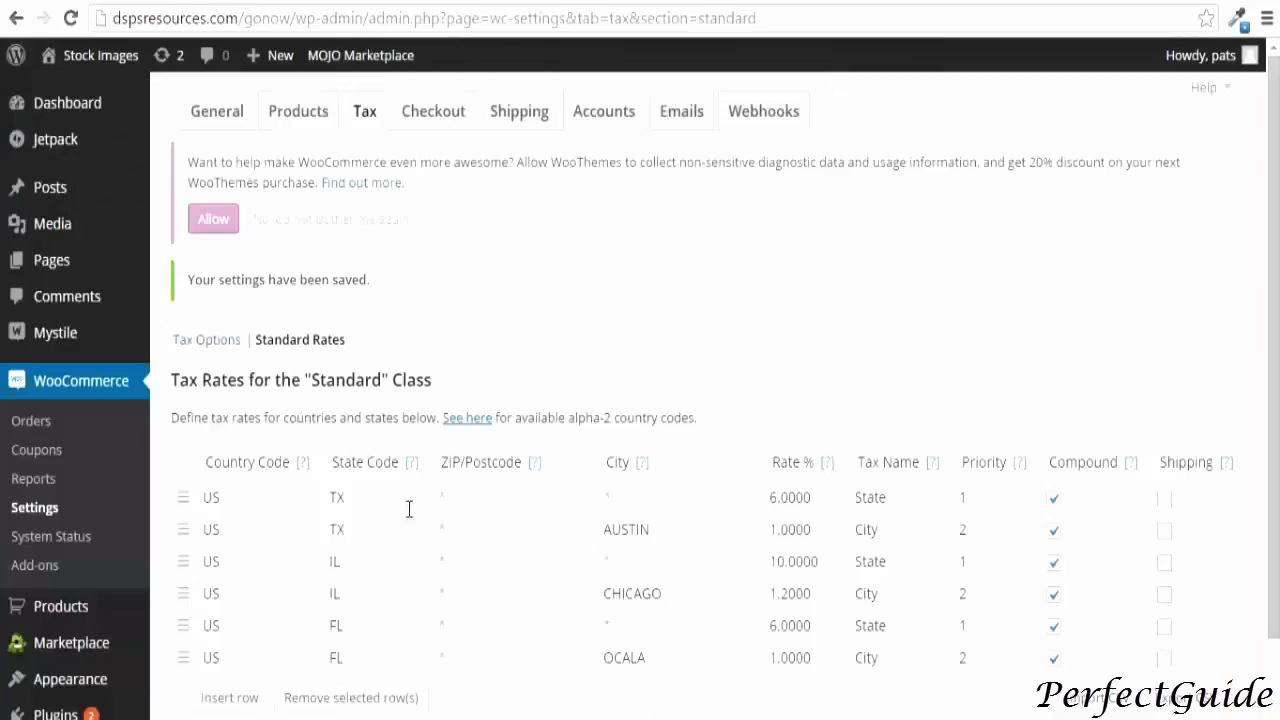
scroll(1095, 583, "down", 2)
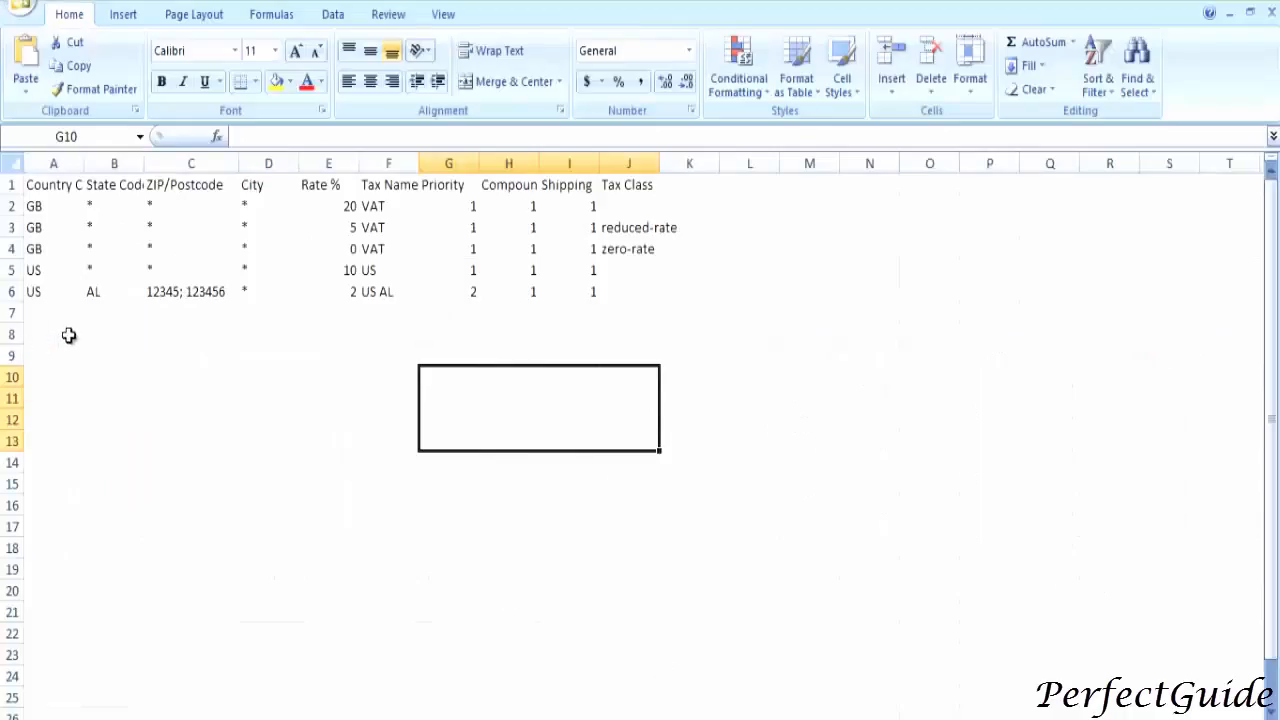
left_click(171, 352)
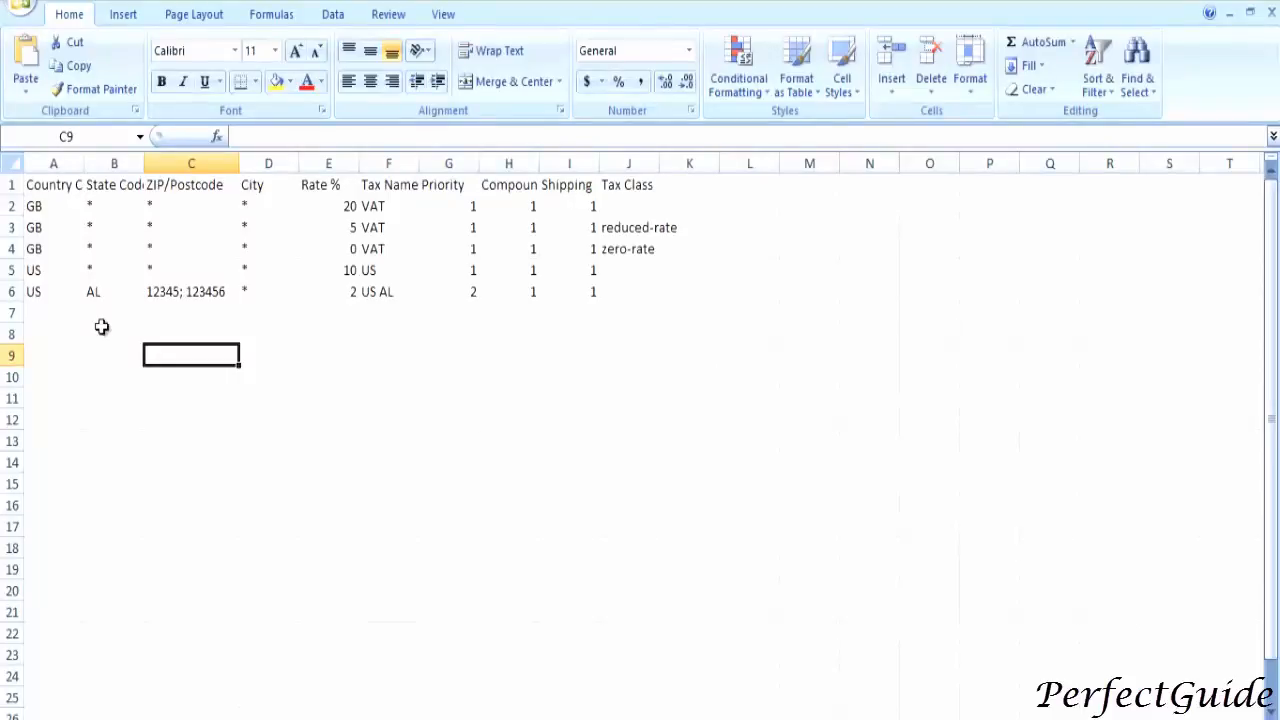
Insert a blank row directly below the header row of the tax rates sheet and select its cells.
left_click(13, 205)
right_click(13, 205)
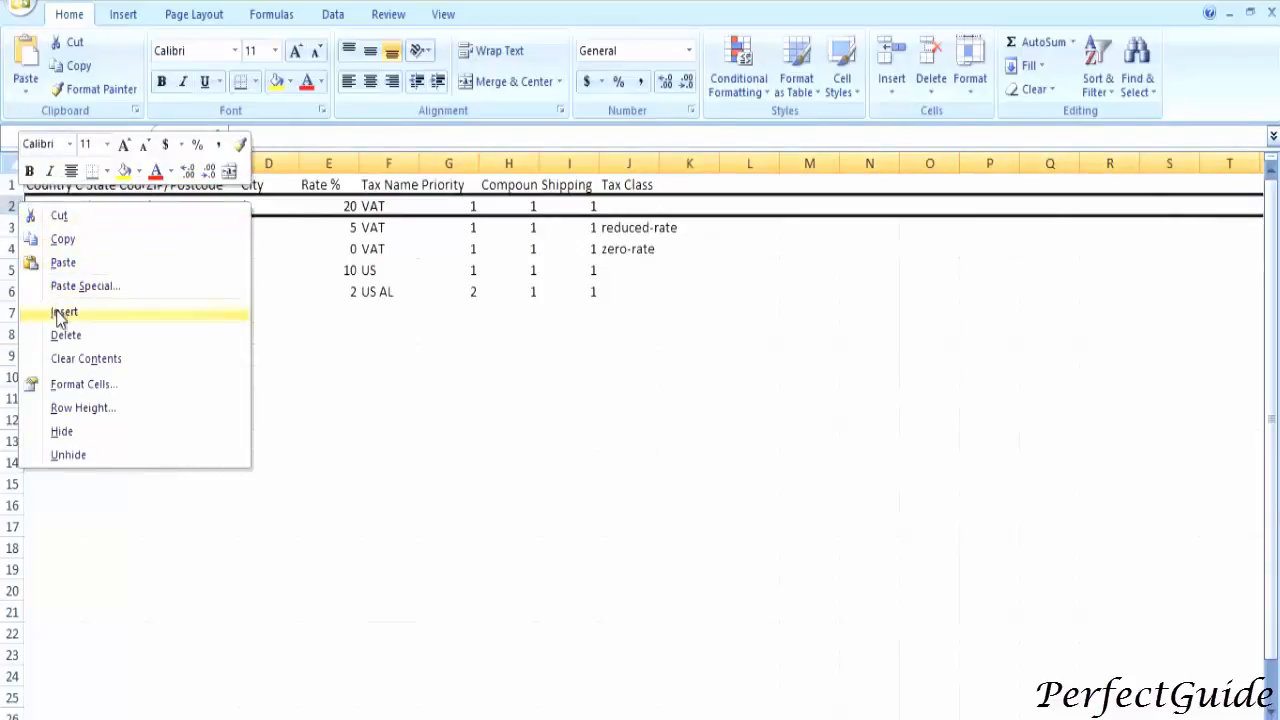
left_click(48, 312)
left_click_drag(66, 207, 835, 205)
Delete the blank row 2 from the tax rates sheet.
left_click(18, 205)
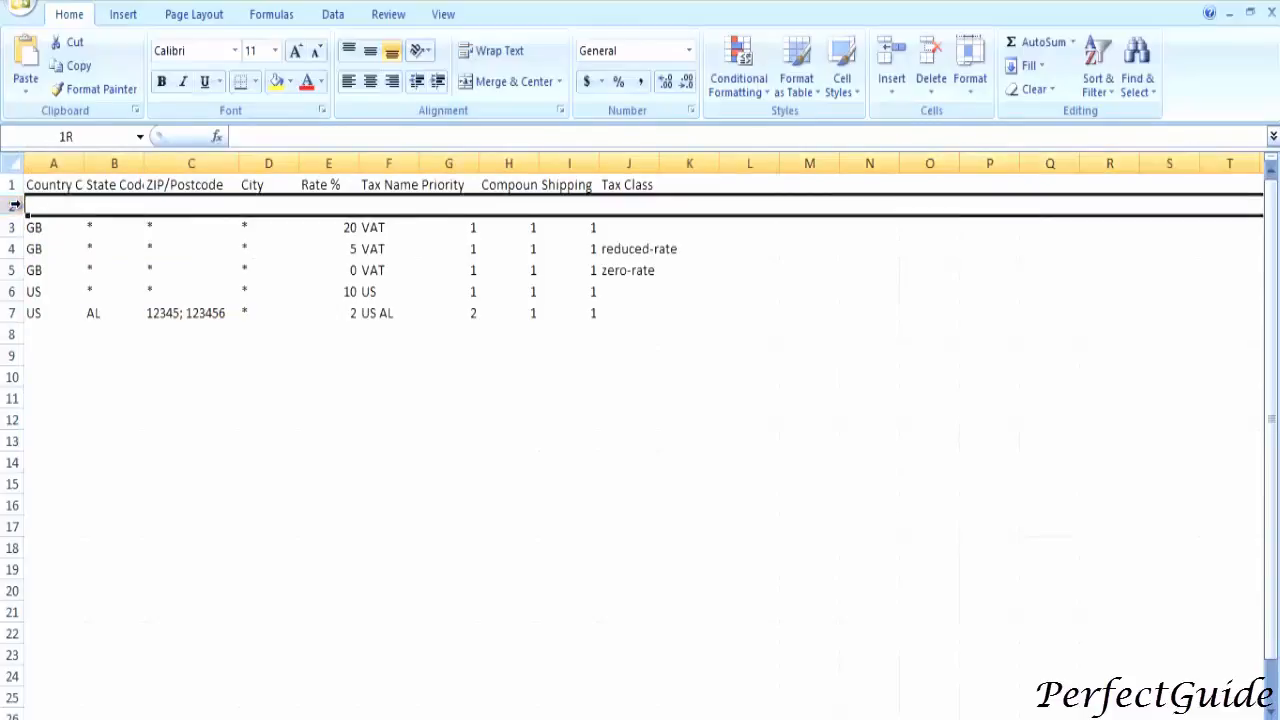
right_click(24, 207)
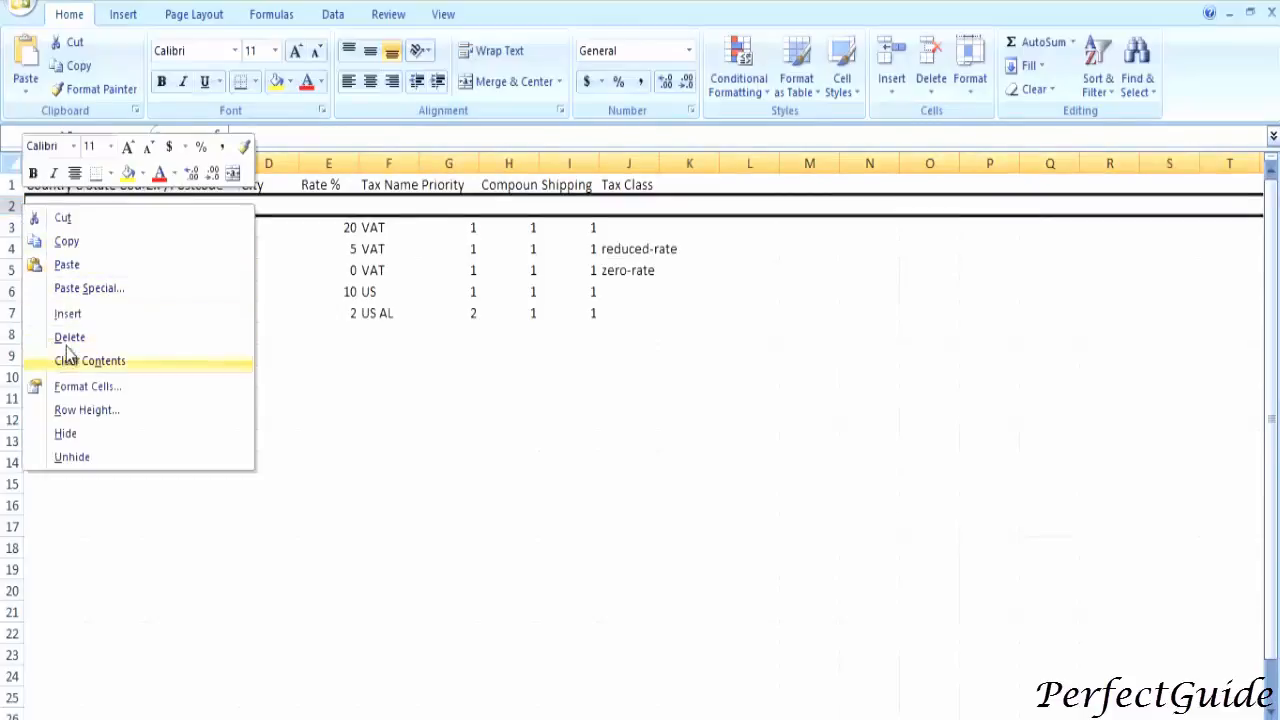
left_click(66, 338)
Examine the sheet's column headings and the field values of the general US rate in row 5.
left_click_drag(50, 185, 688, 197)
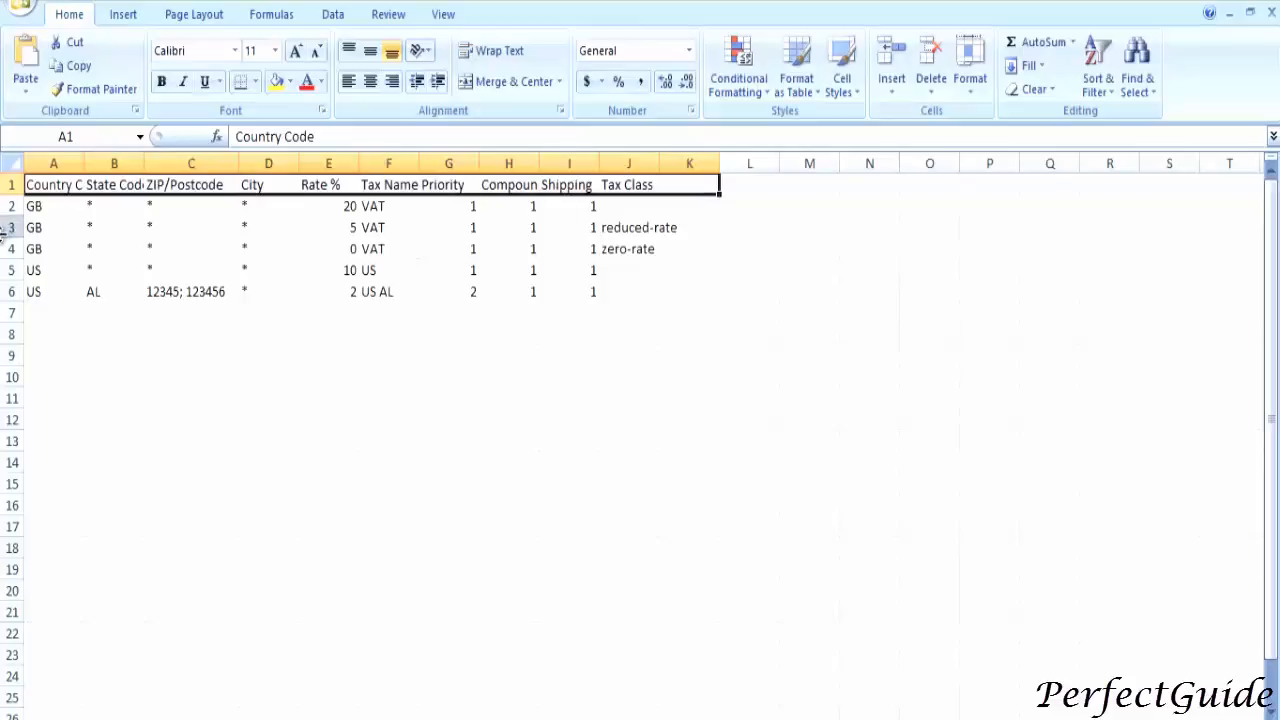
left_click(89, 267)
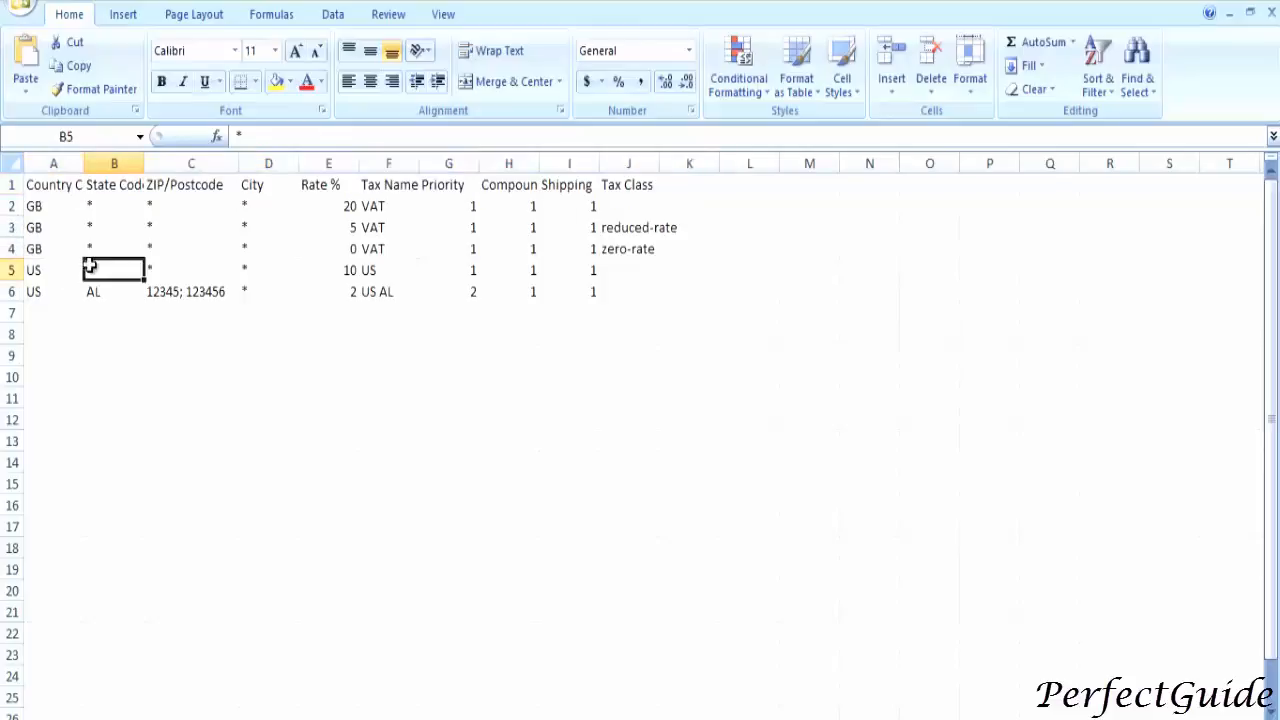
left_click(161, 265)
left_click(275, 265)
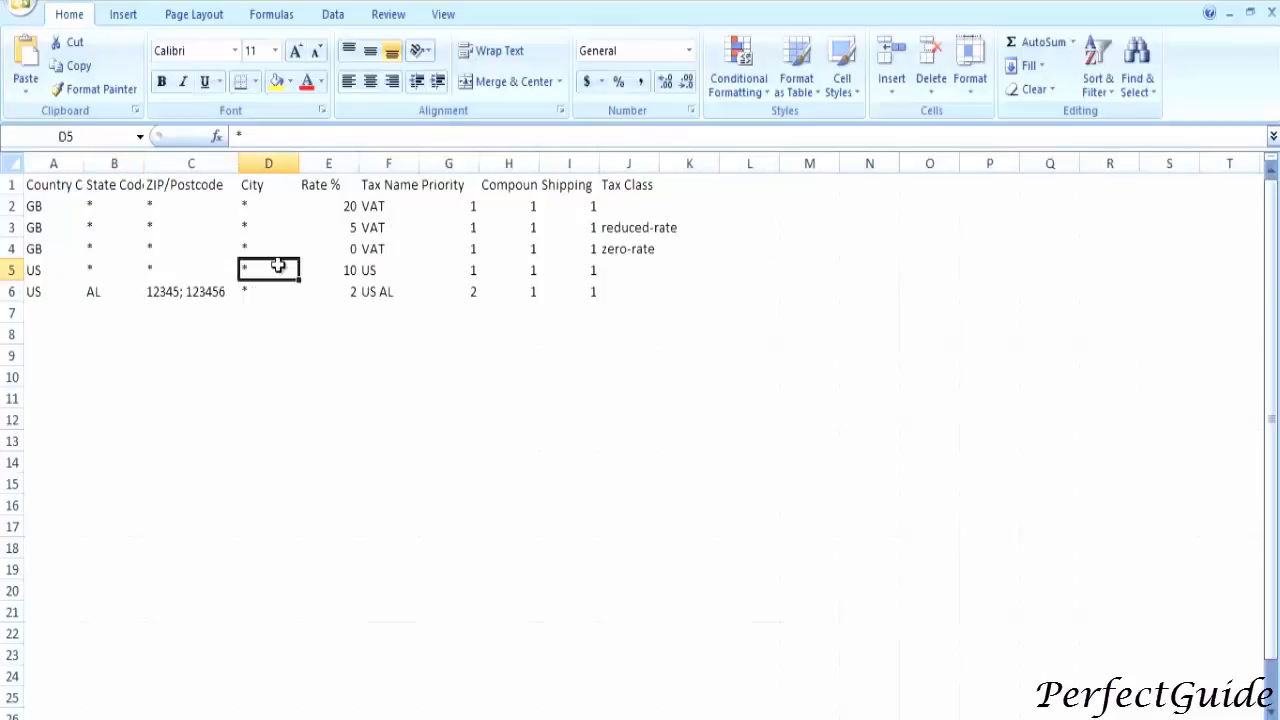
left_click(334, 263)
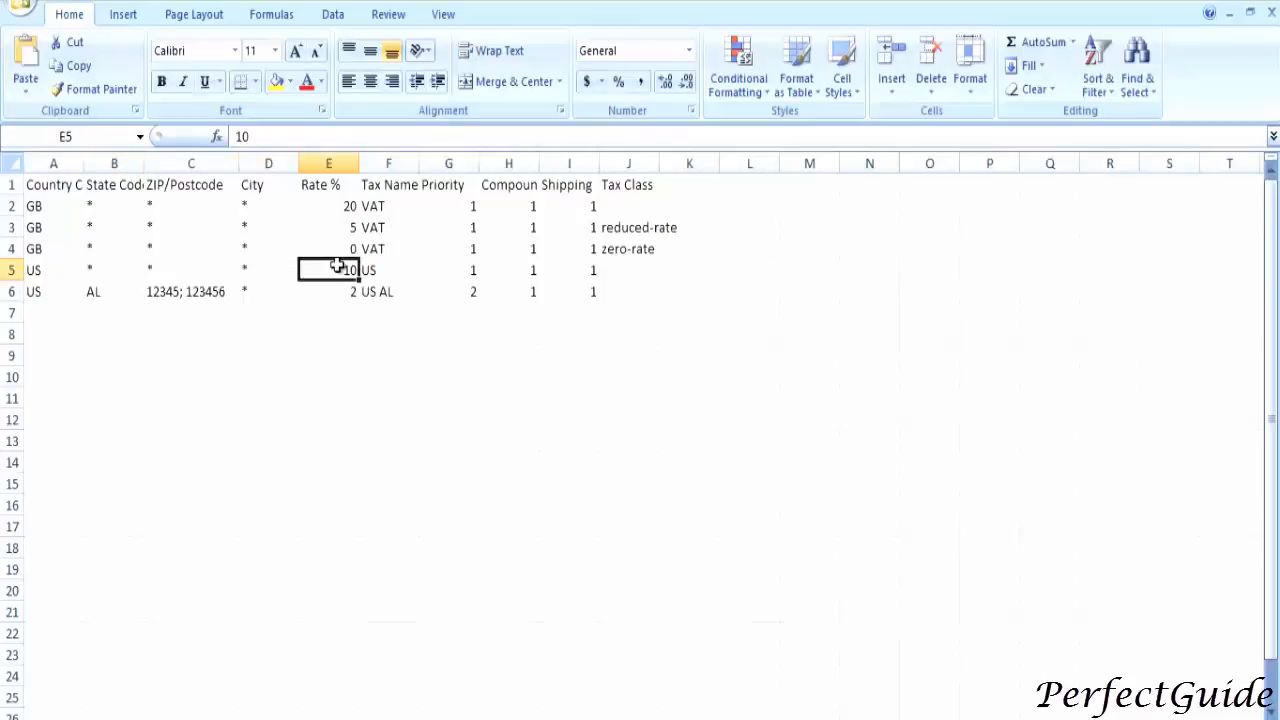
left_click(388, 269)
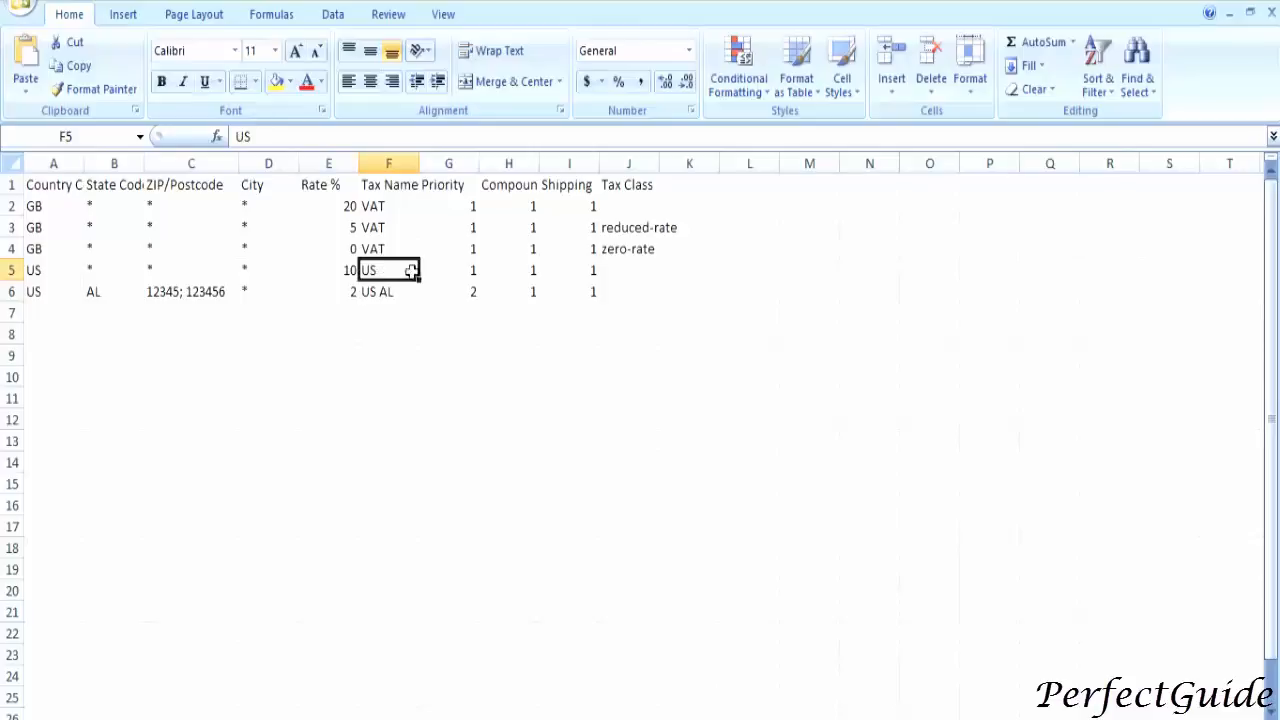
left_click(459, 270)
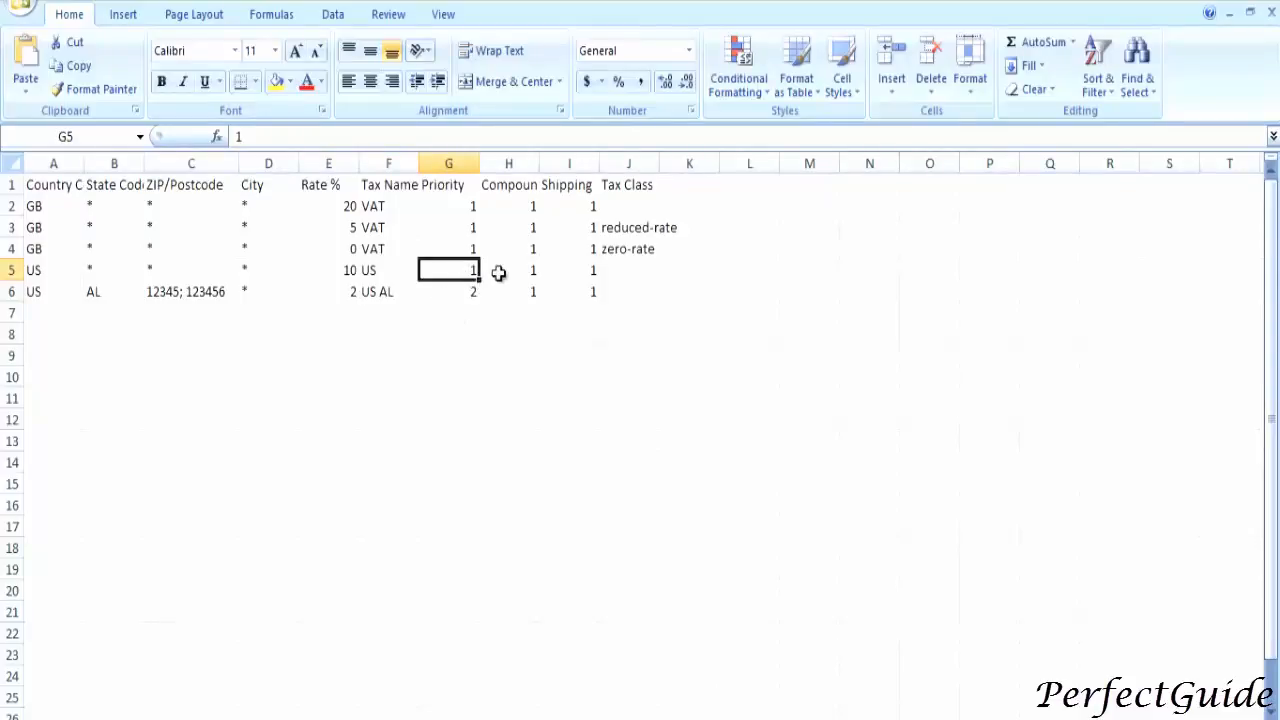
left_click(558, 270)
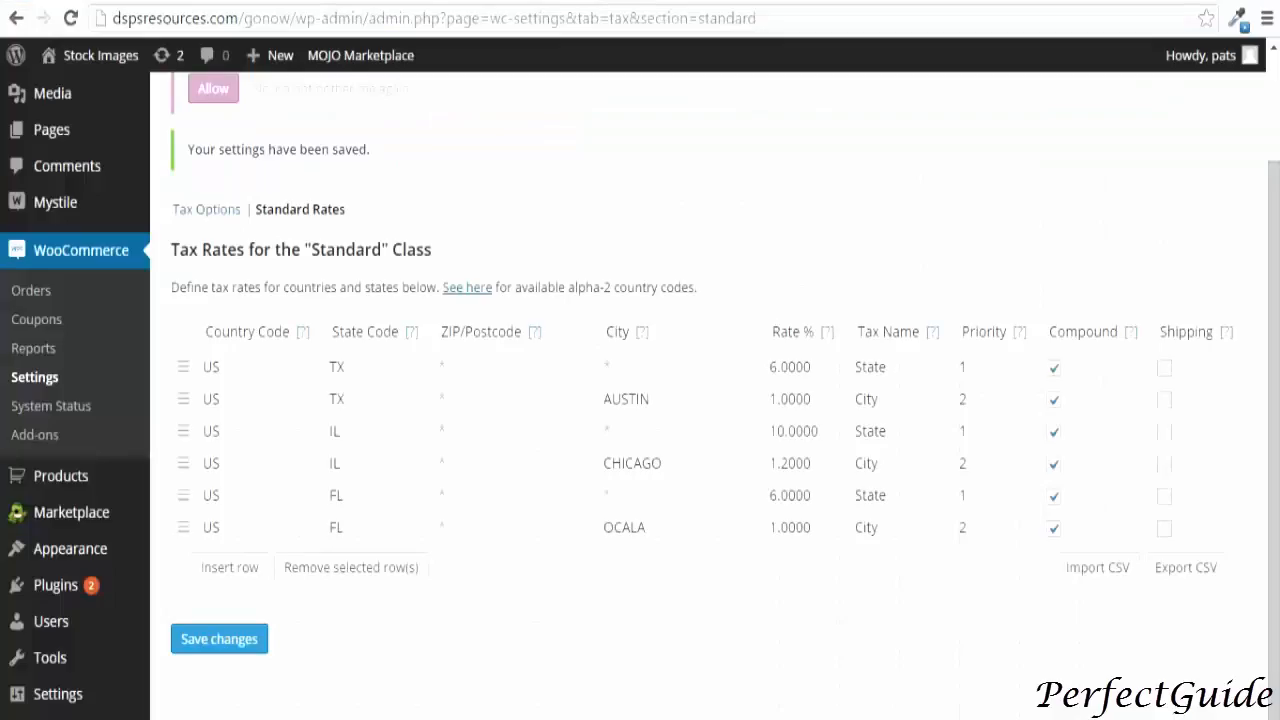
Switch back to the WooCommerce standard tax rates and open the CSV import.
left_click(1099, 569)
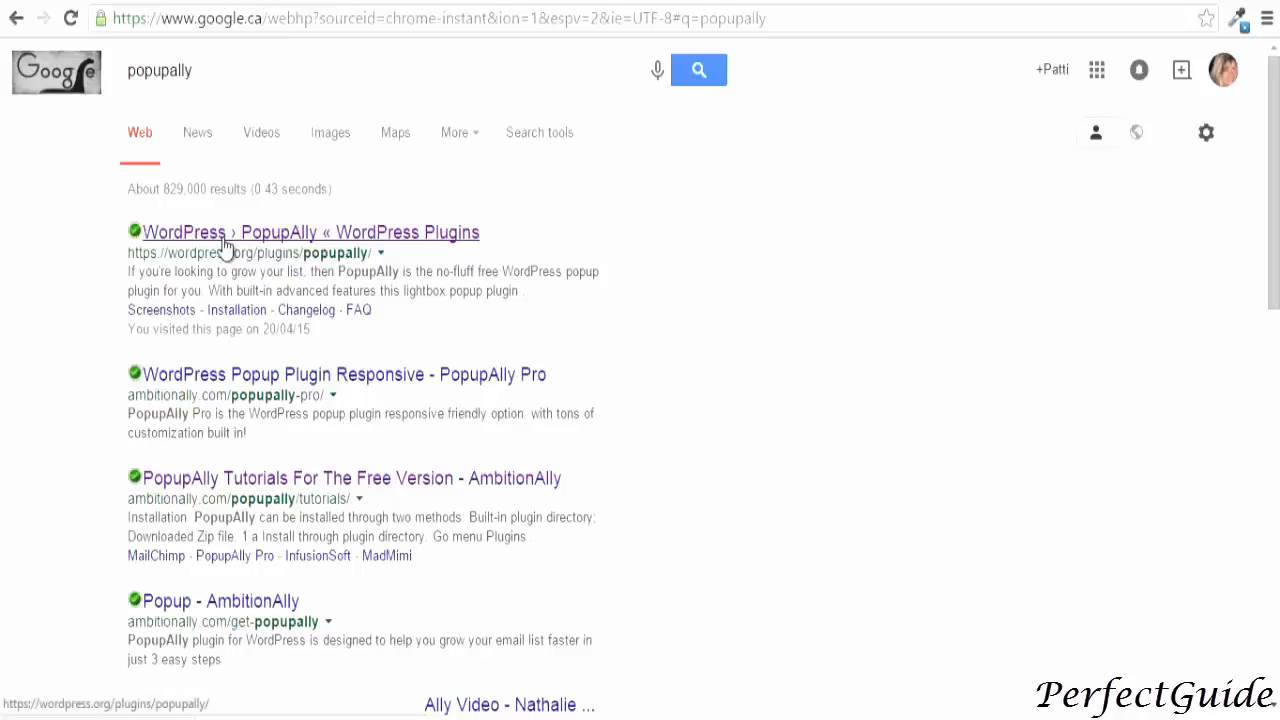
Open the PopupAlly page on WordPress.org from the search results, and install popupally.1.4.4.zip as an uploaded plugin in WordPress.
left_click(224, 244)
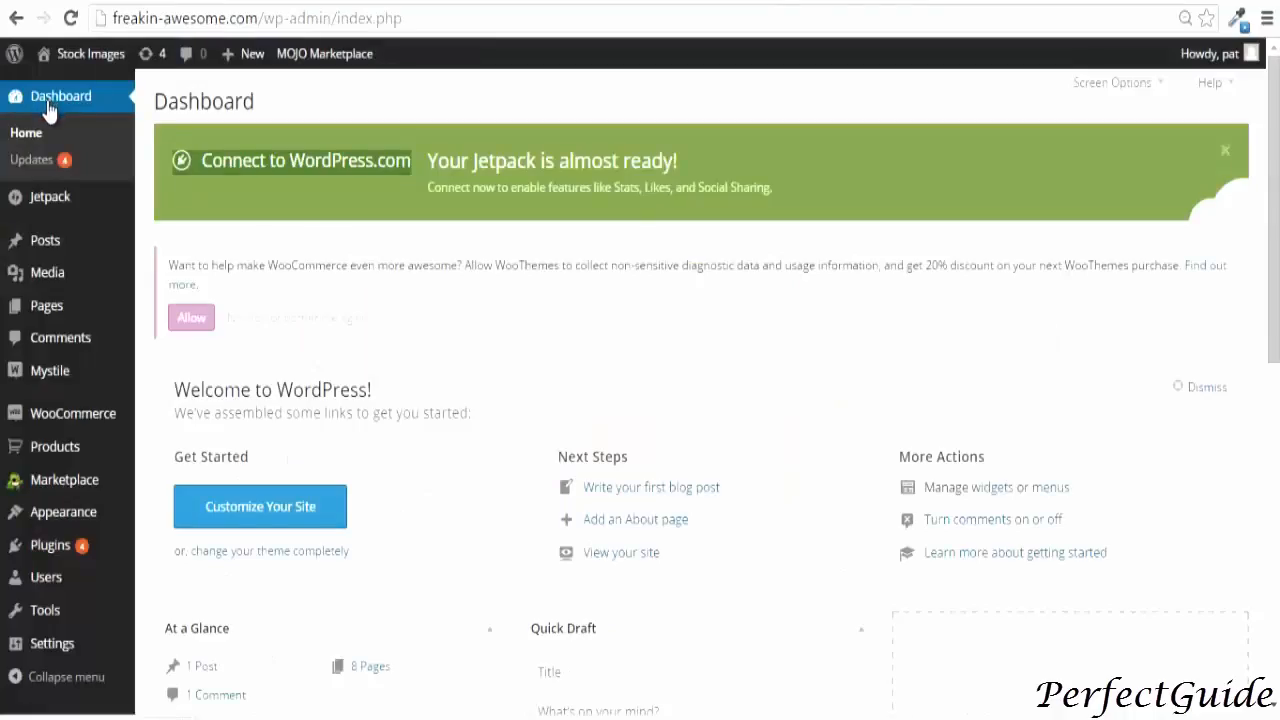
mouse_move(86, 545)
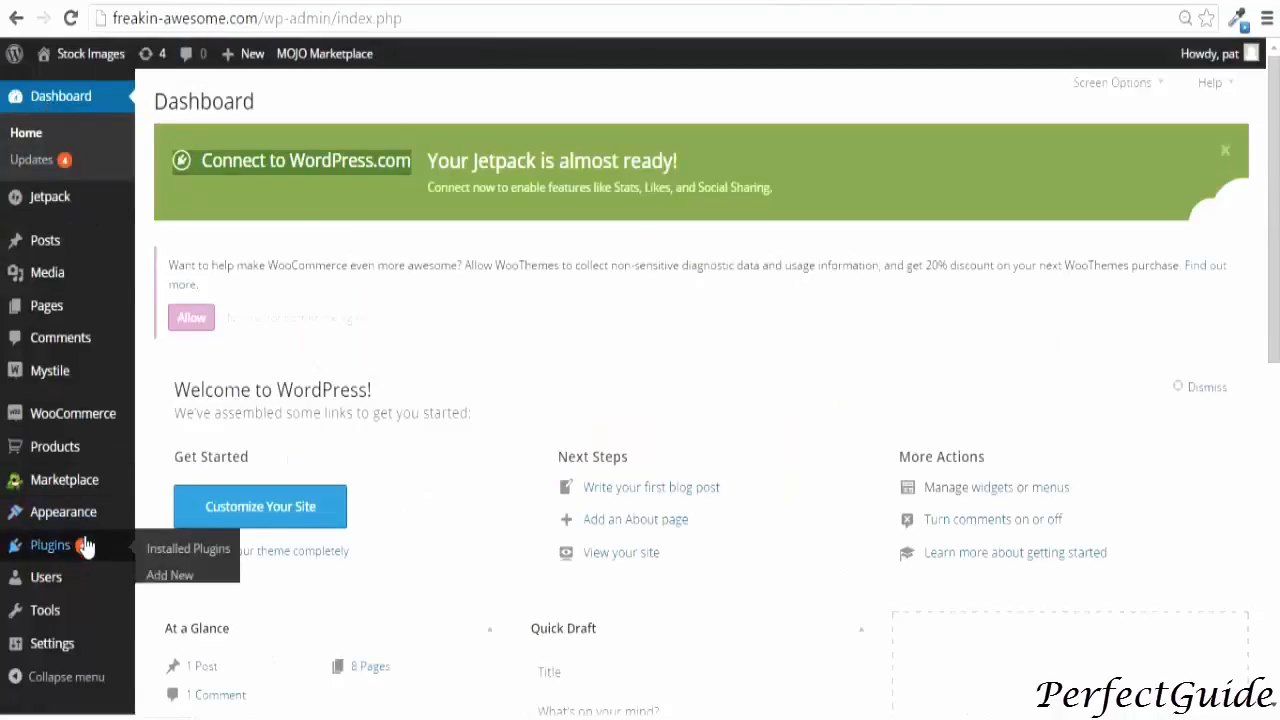
left_click(165, 580)
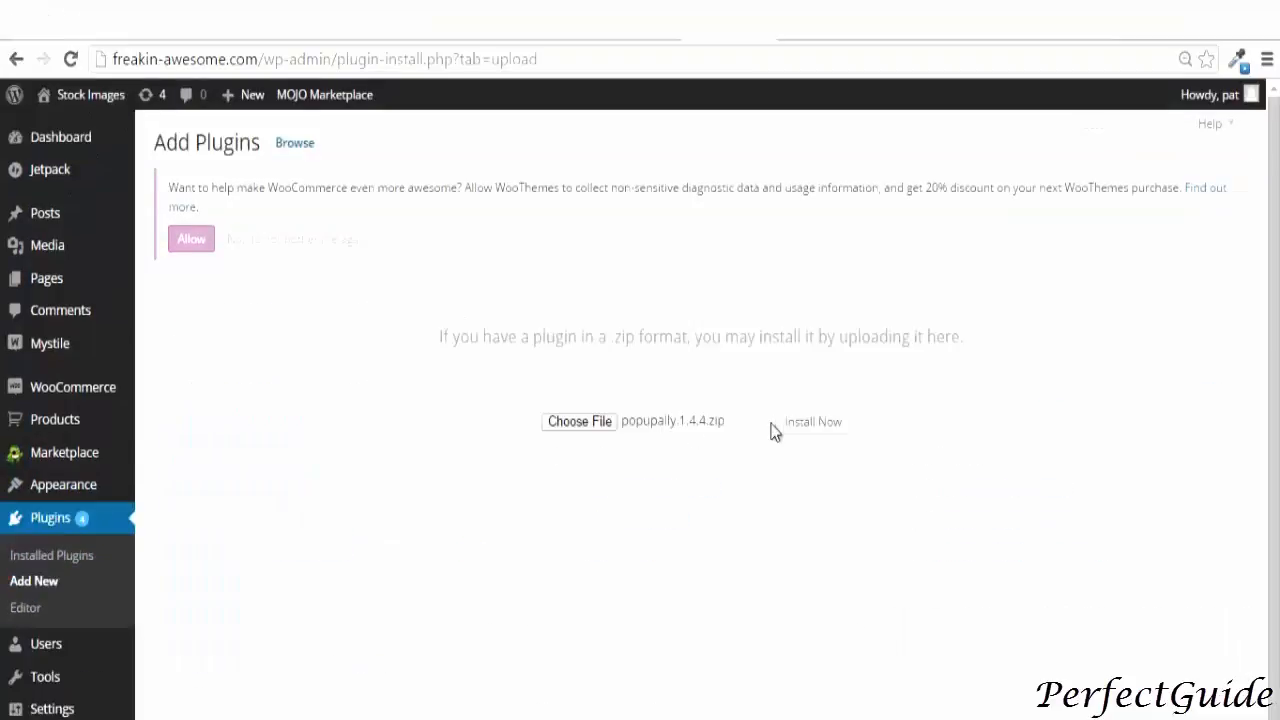
left_click(811, 424)
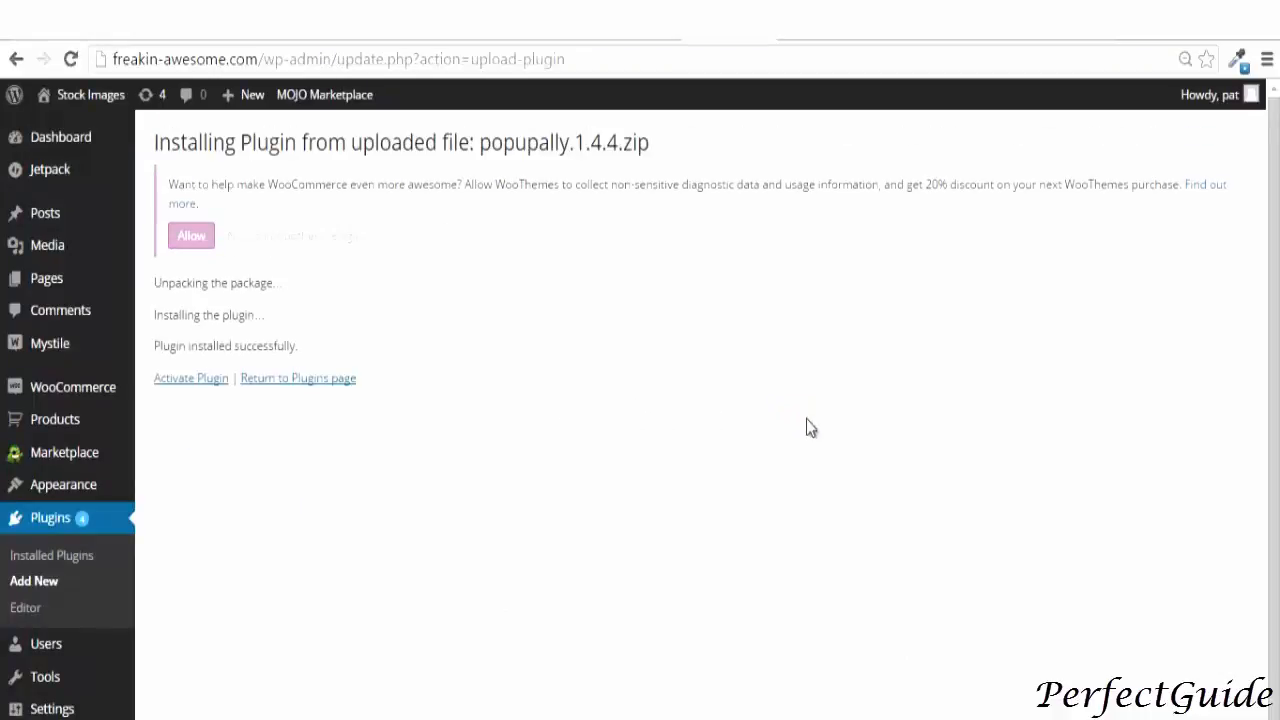
Activate the PopupAlly plugin and open its display settings.
left_click(184, 378)
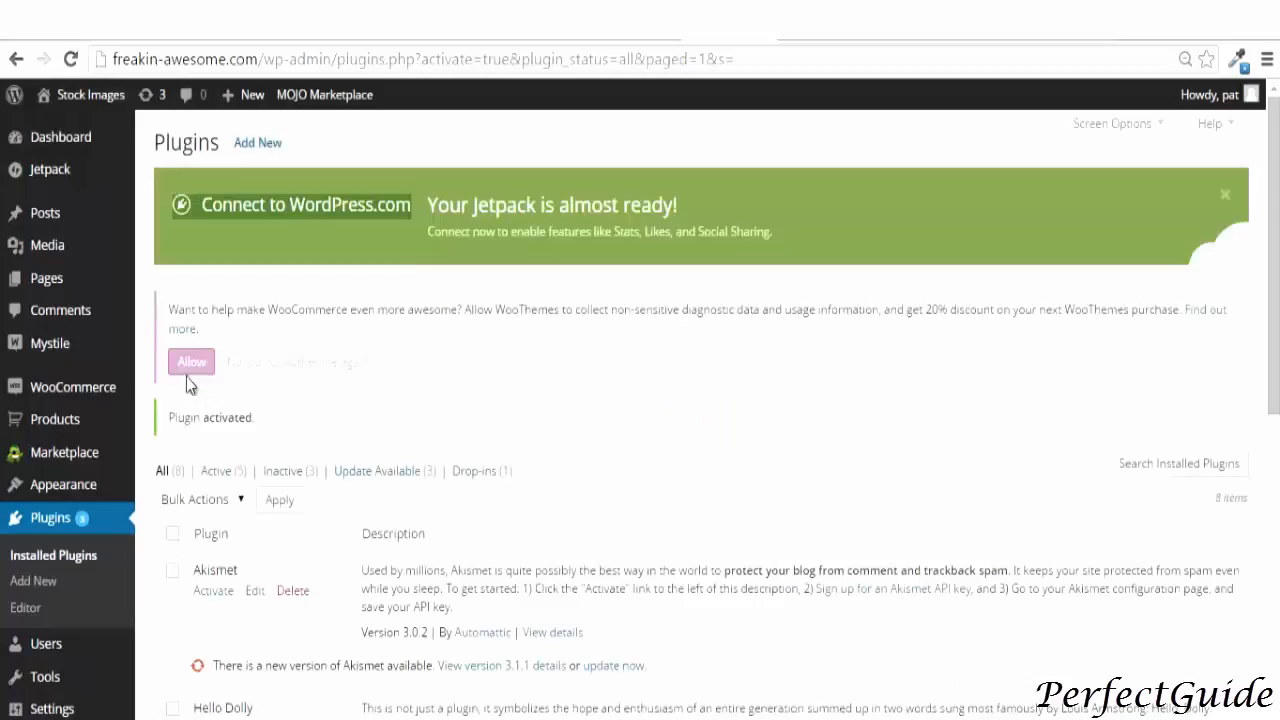
scroll(186, 377, "down", 5)
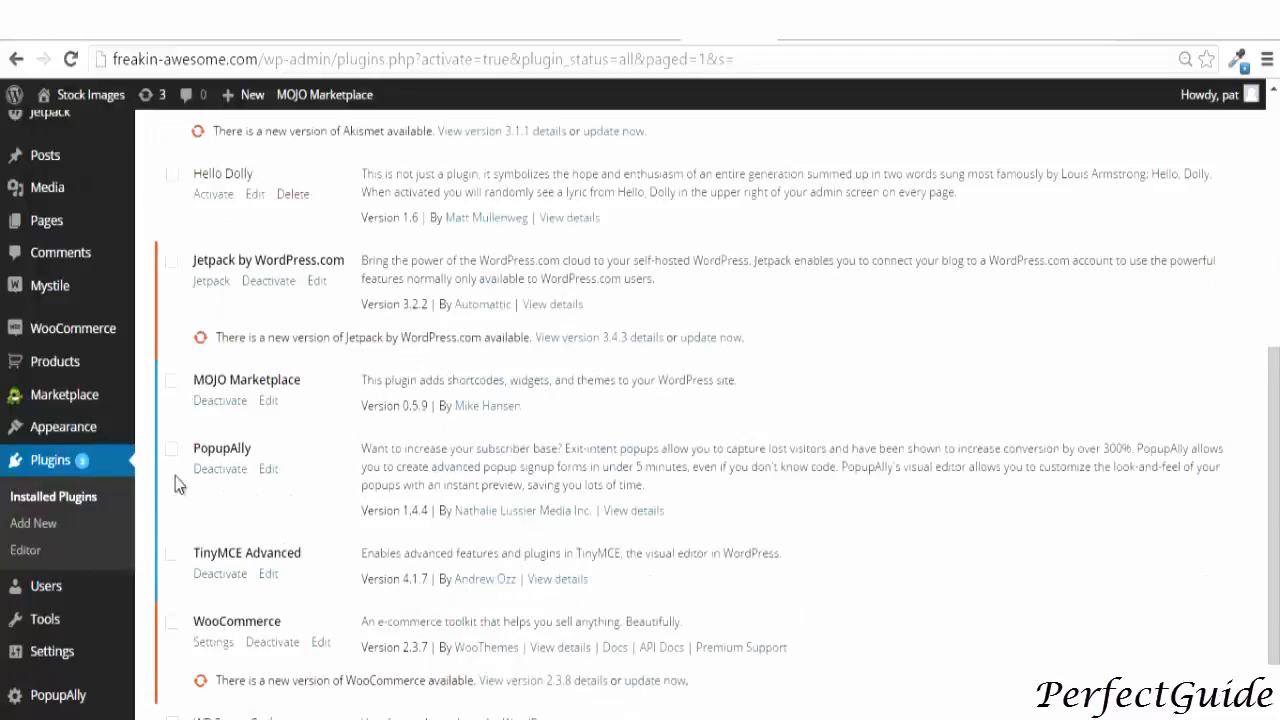
mouse_move(68, 703)
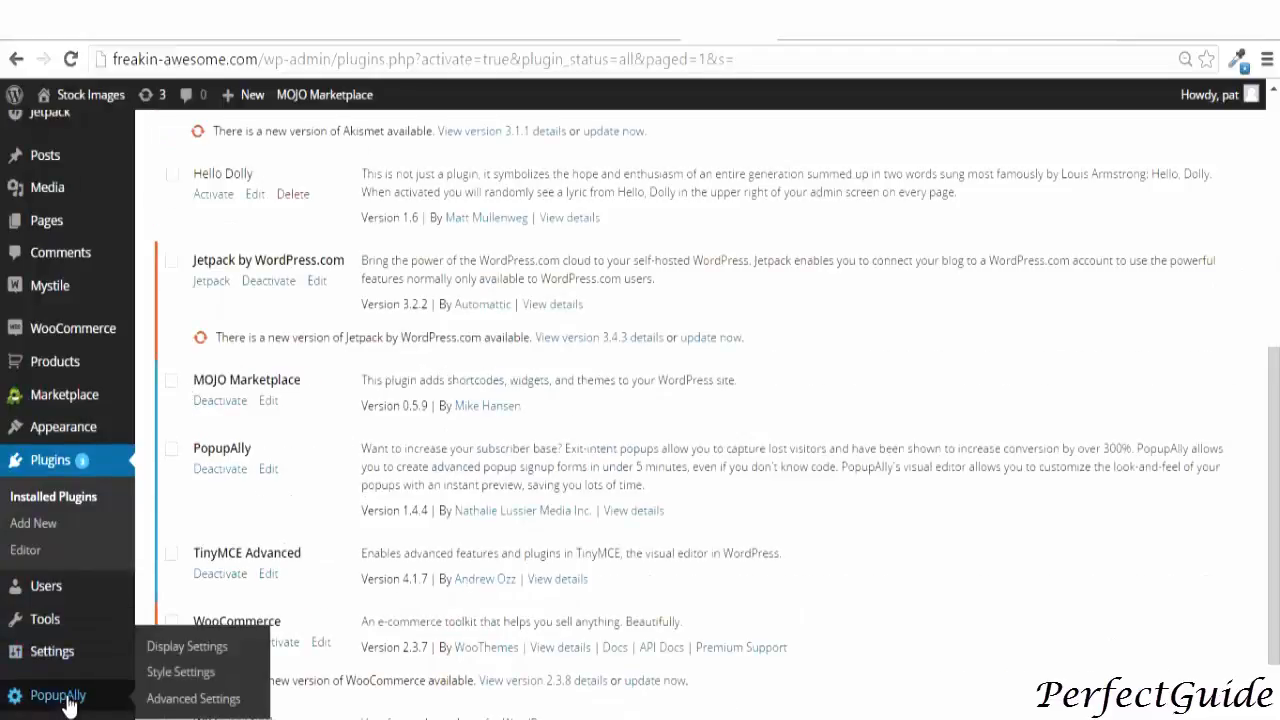
left_click(198, 647)
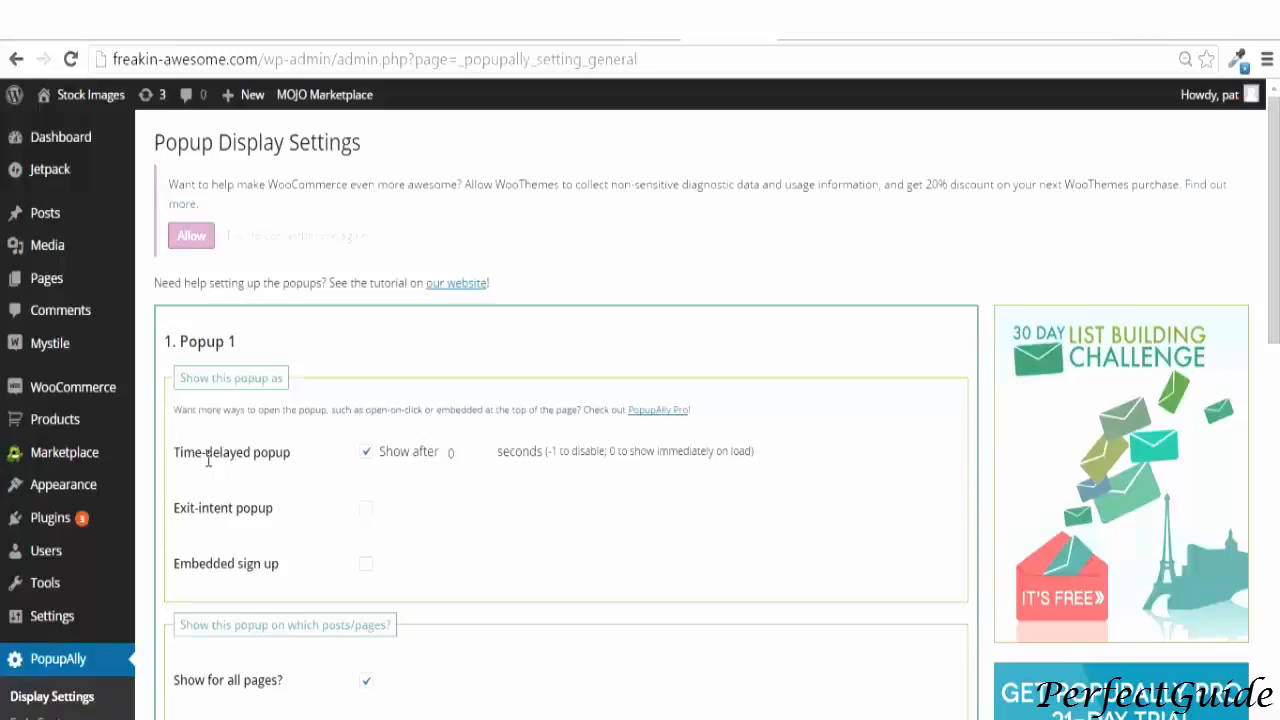
Review Popup 1's triggers, page exclusions, repeat interval and thank-you setup, and save the popup display settings.
scroll(200, 560, "down", 3)
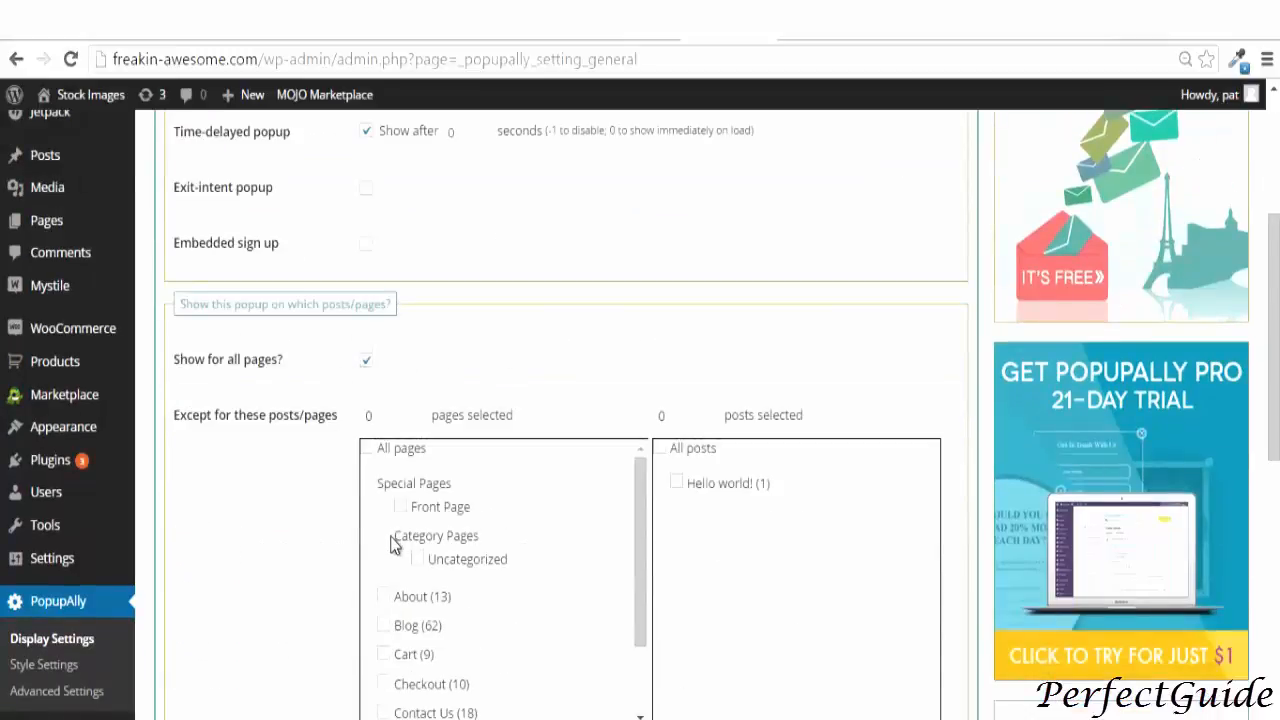
scroll(395, 543, "down", 5)
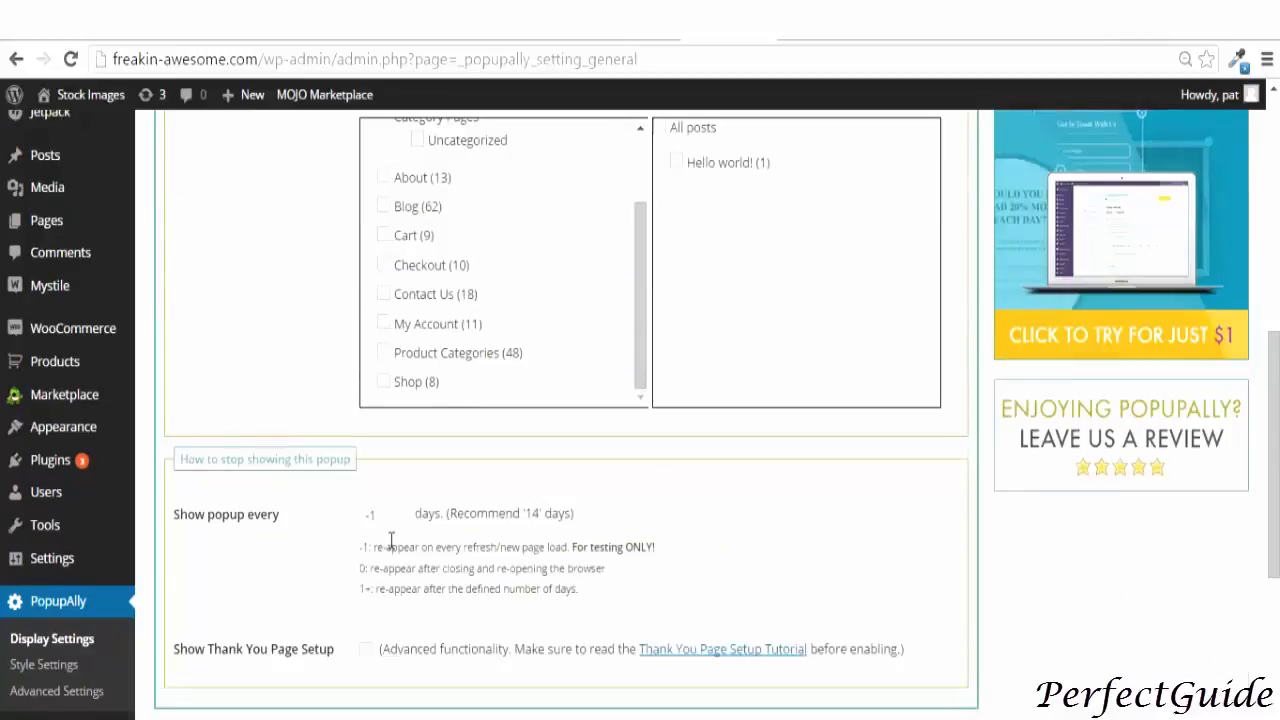
scroll(395, 540, "up", 2)
scroll(395, 545, "down", 1)
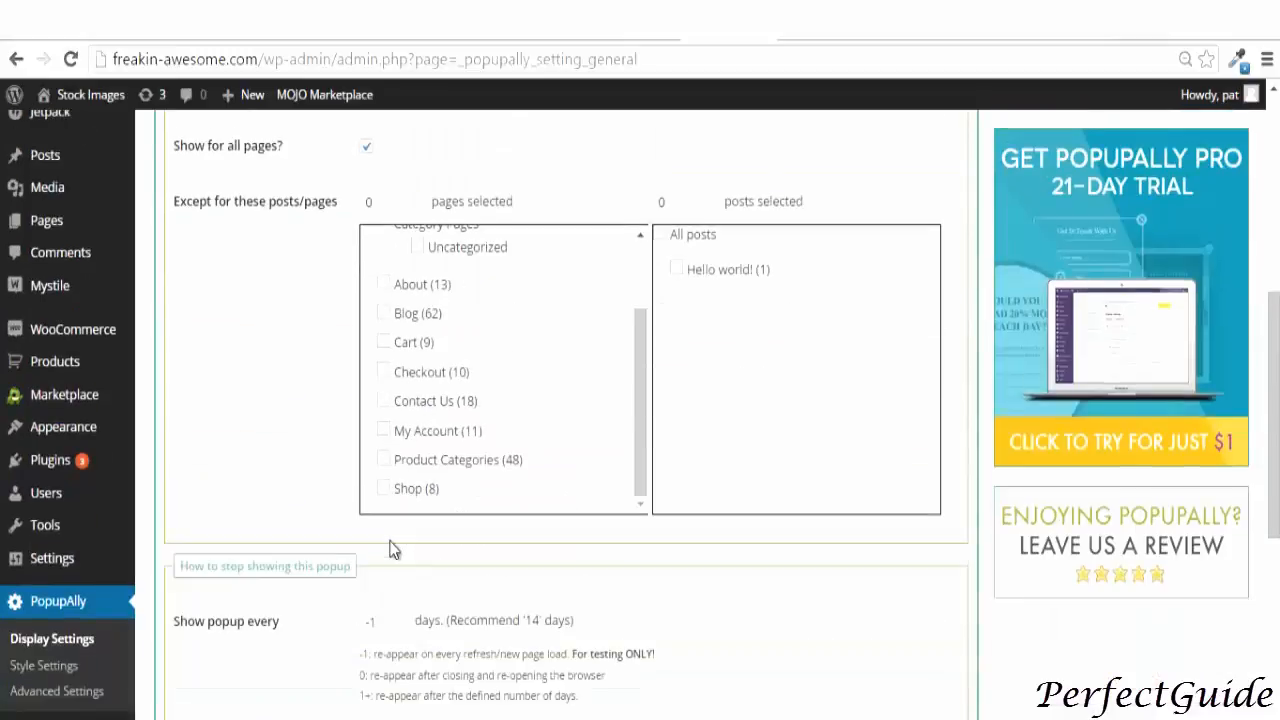
left_click(383, 626)
double_click(370, 624)
scroll(447, 622, "down", 1)
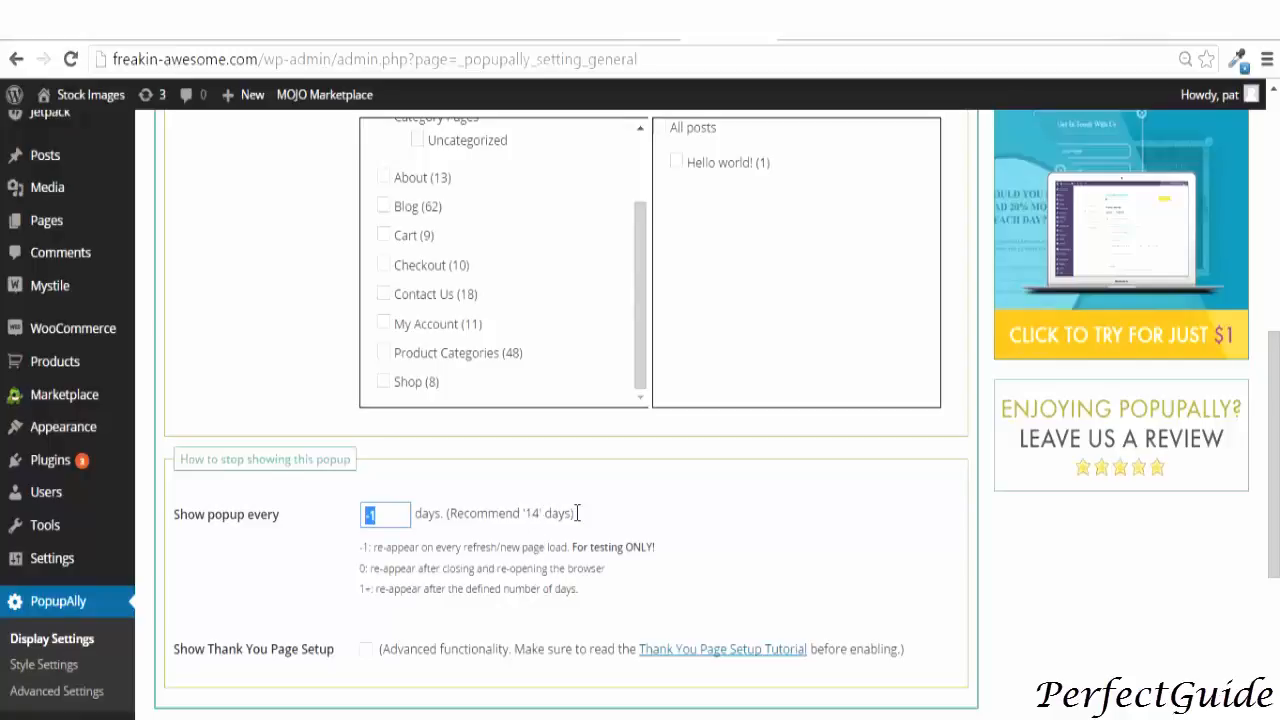
scroll(368, 338, "down", 3)
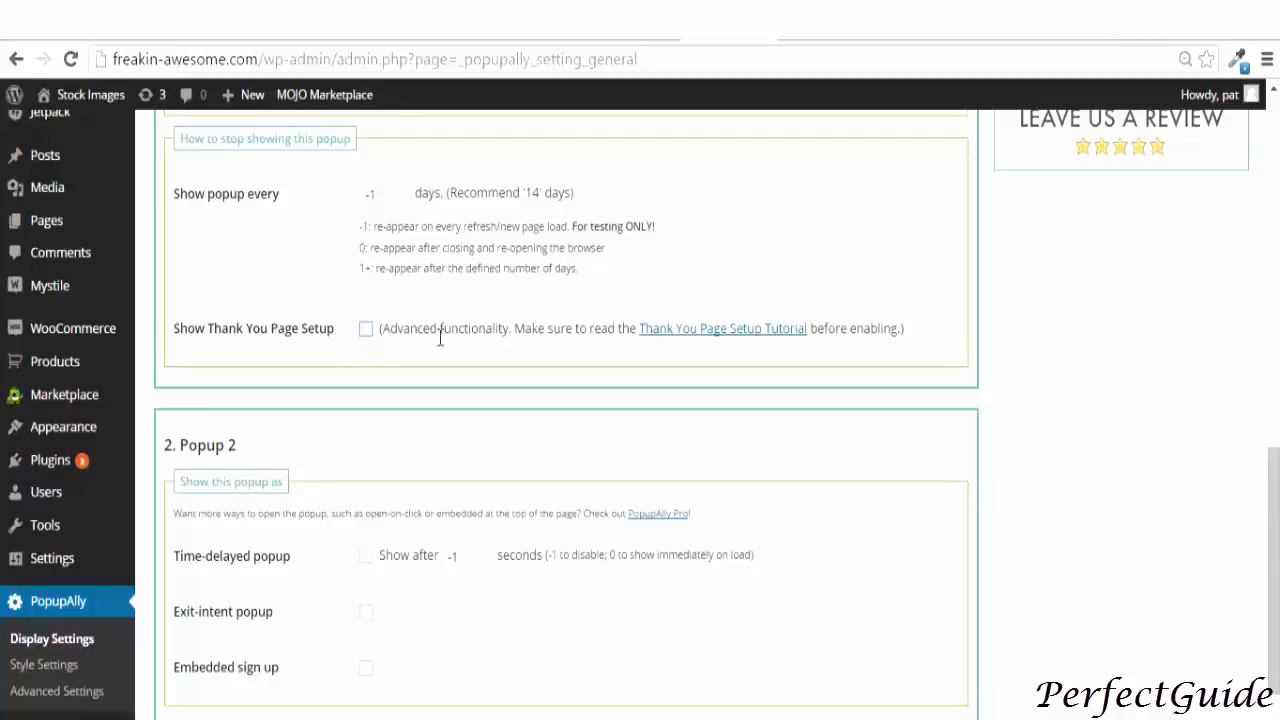
scroll(571, 329, "down", 1)
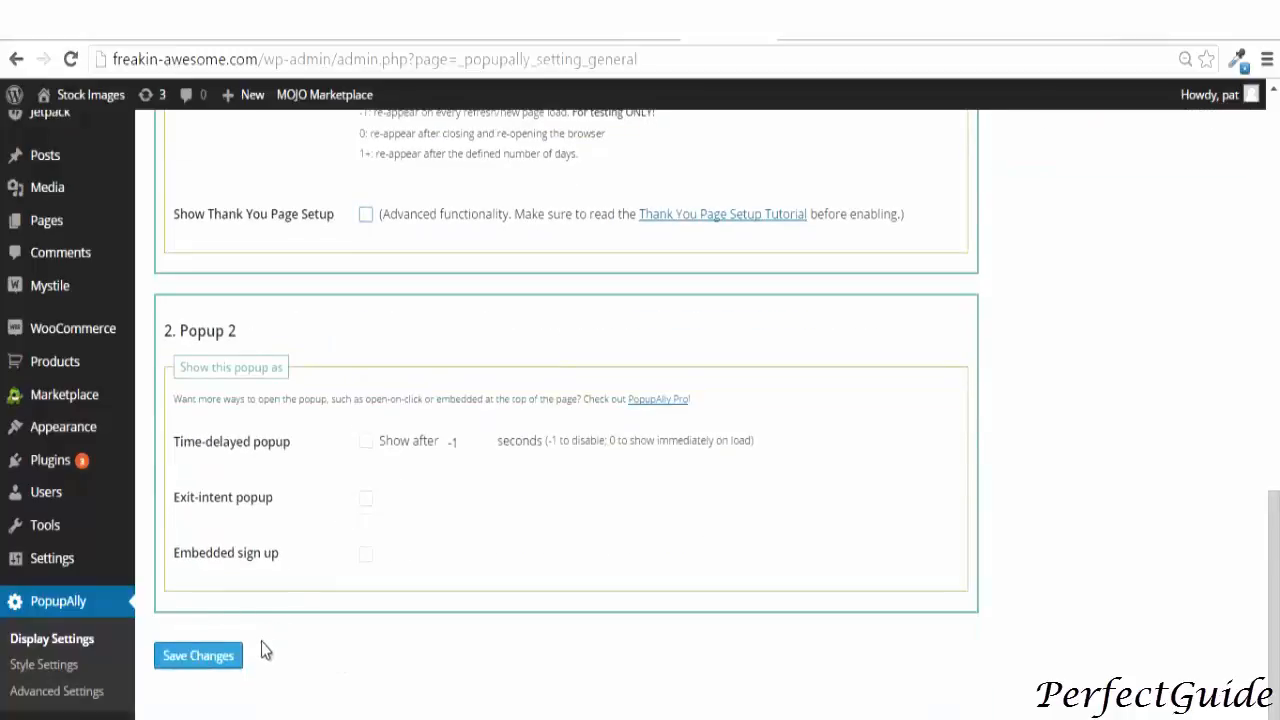
left_click(199, 657)
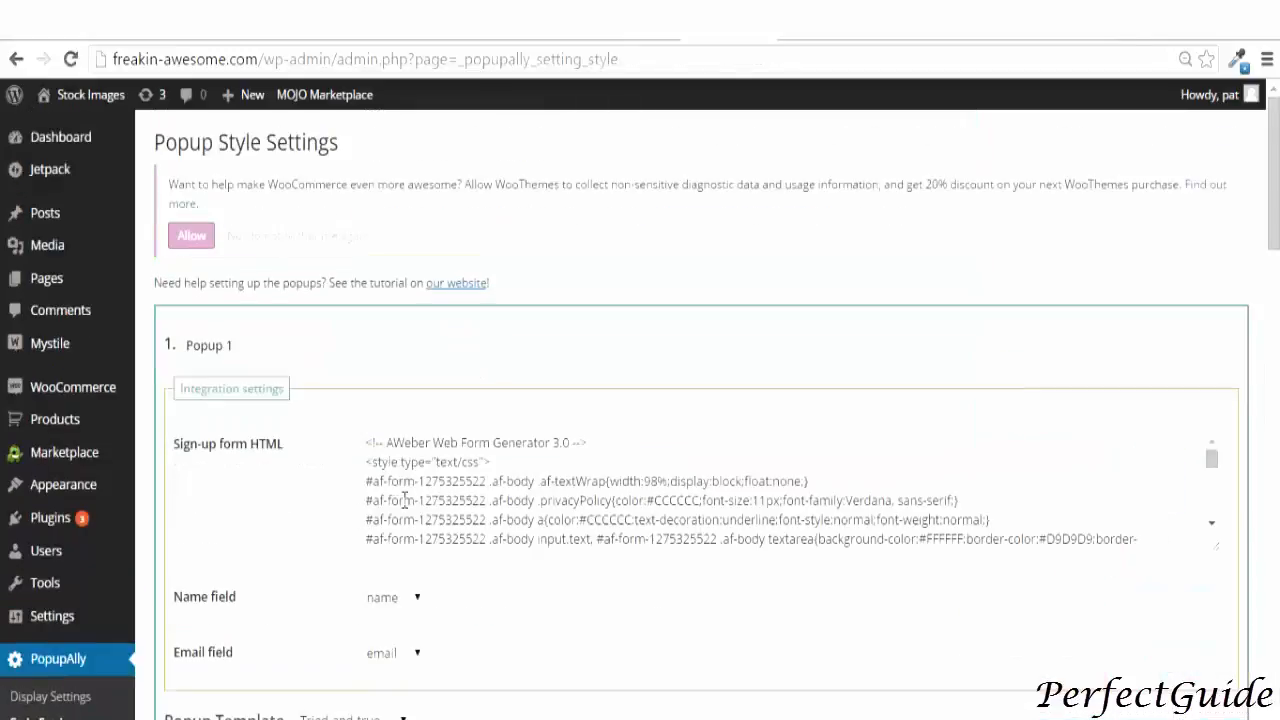
Highlight the start of Popup 1's sign-up form HTML, and switch to AWeber to create a new sign-up form.
left_click_drag(366, 442, 494, 519)
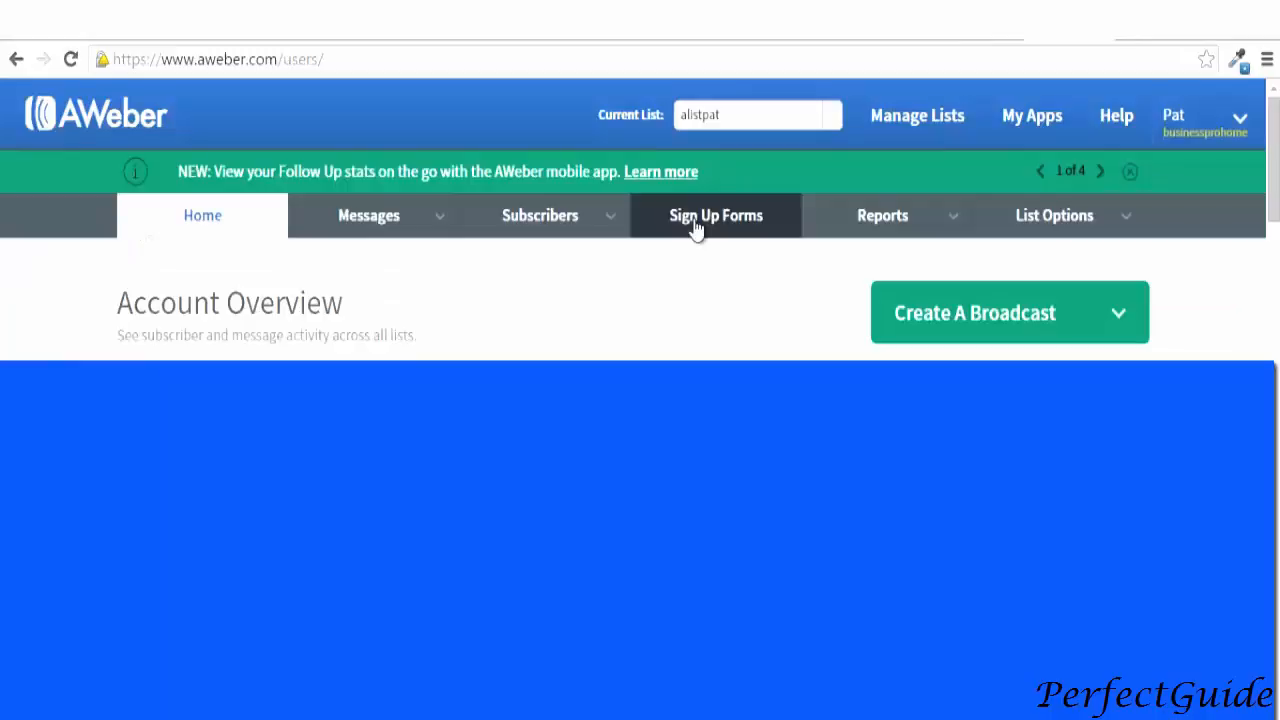
scroll(696, 228, "down", 2)
scroll(696, 228, "up", 2)
left_click(698, 228)
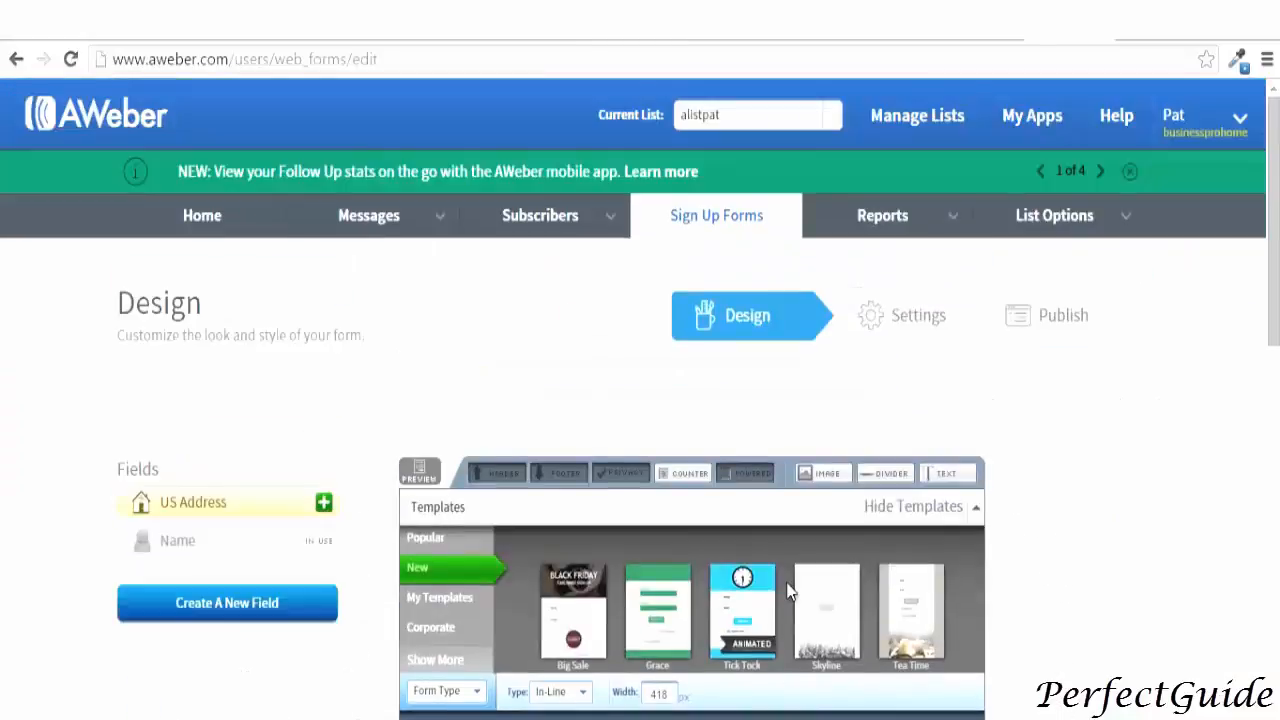
Save the AWeber sign-up form's design and go on to its basic settings.
scroll(786, 583, "down", 3)
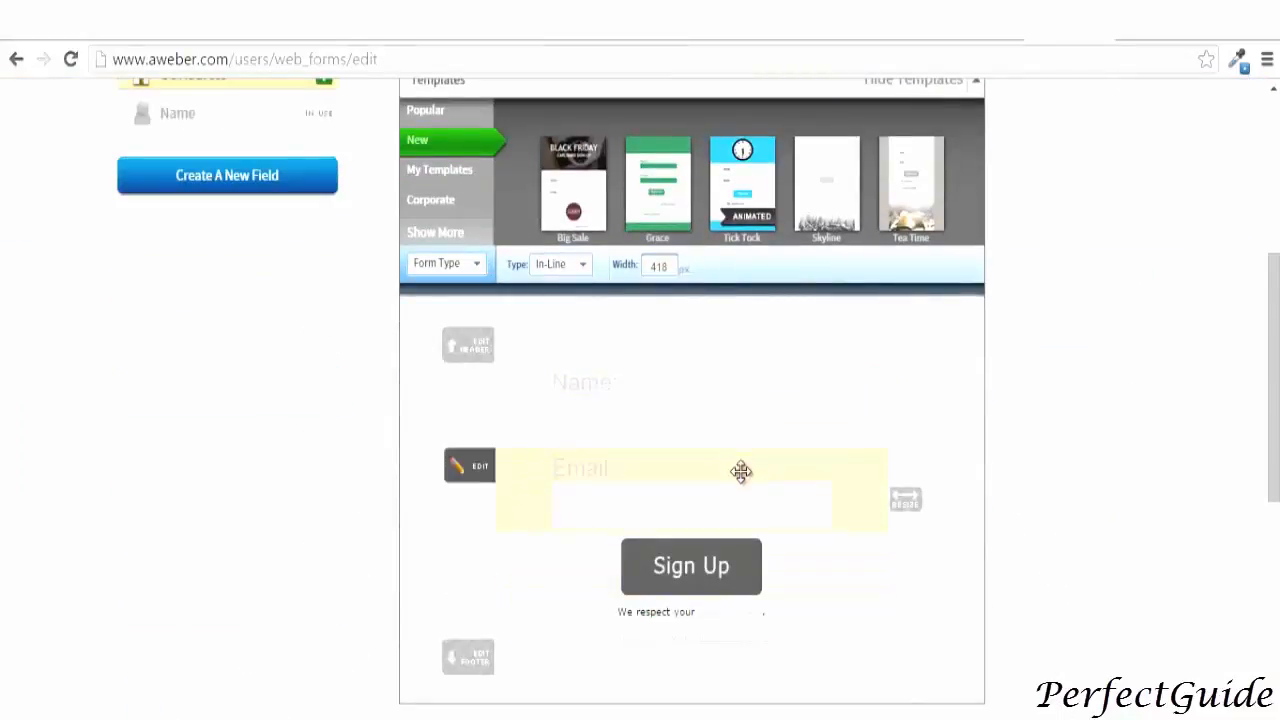
scroll(760, 653, "down", 3)
left_click(735, 562)
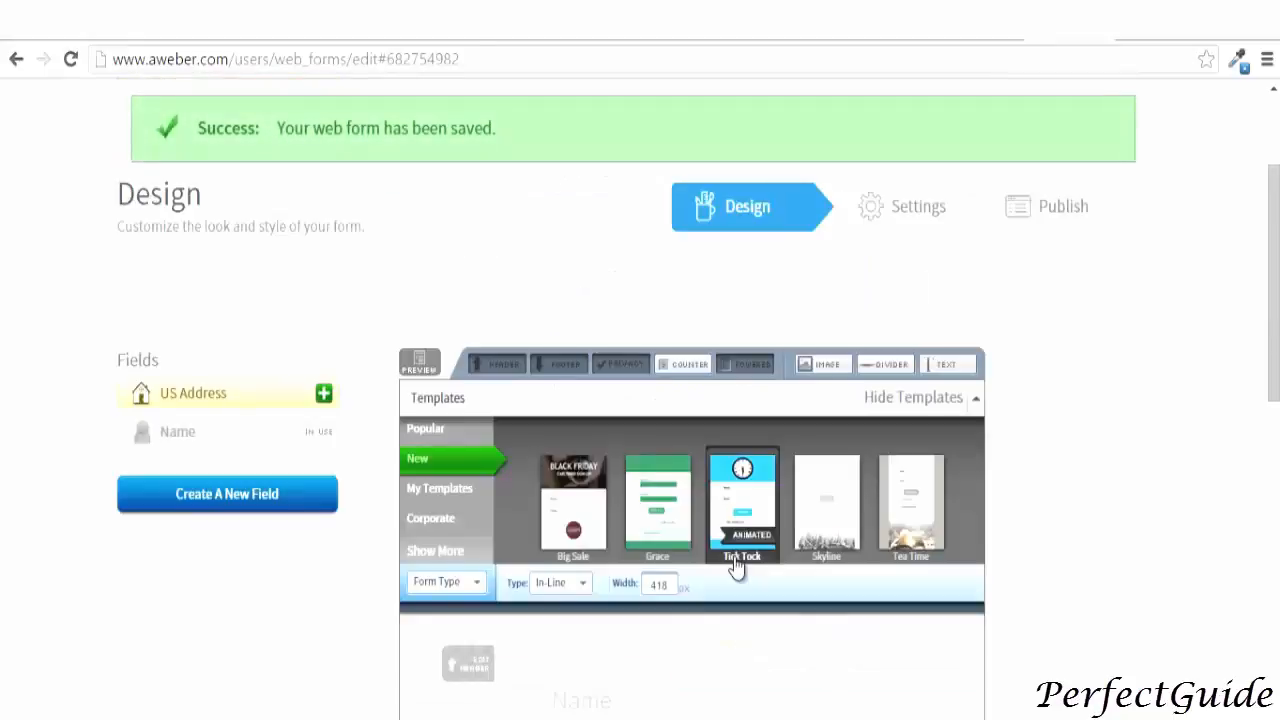
scroll(733, 559, "down", 5)
left_click(886, 651)
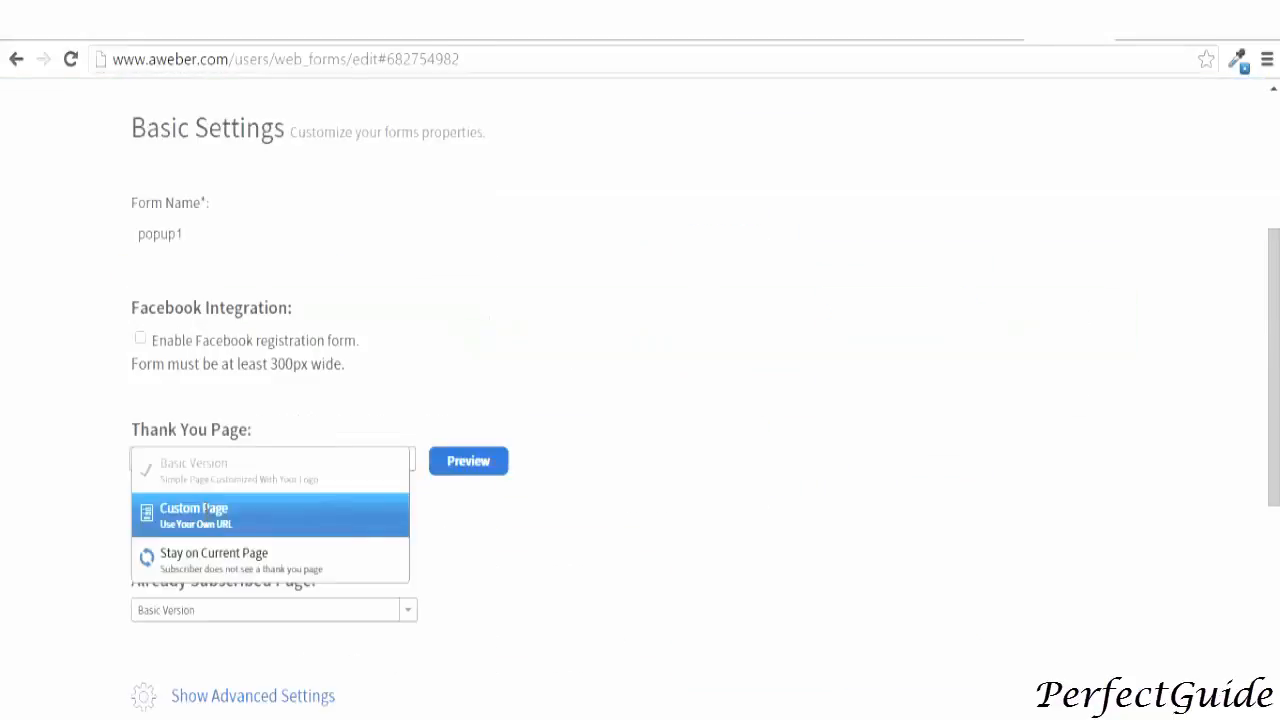
left_click(203, 512)
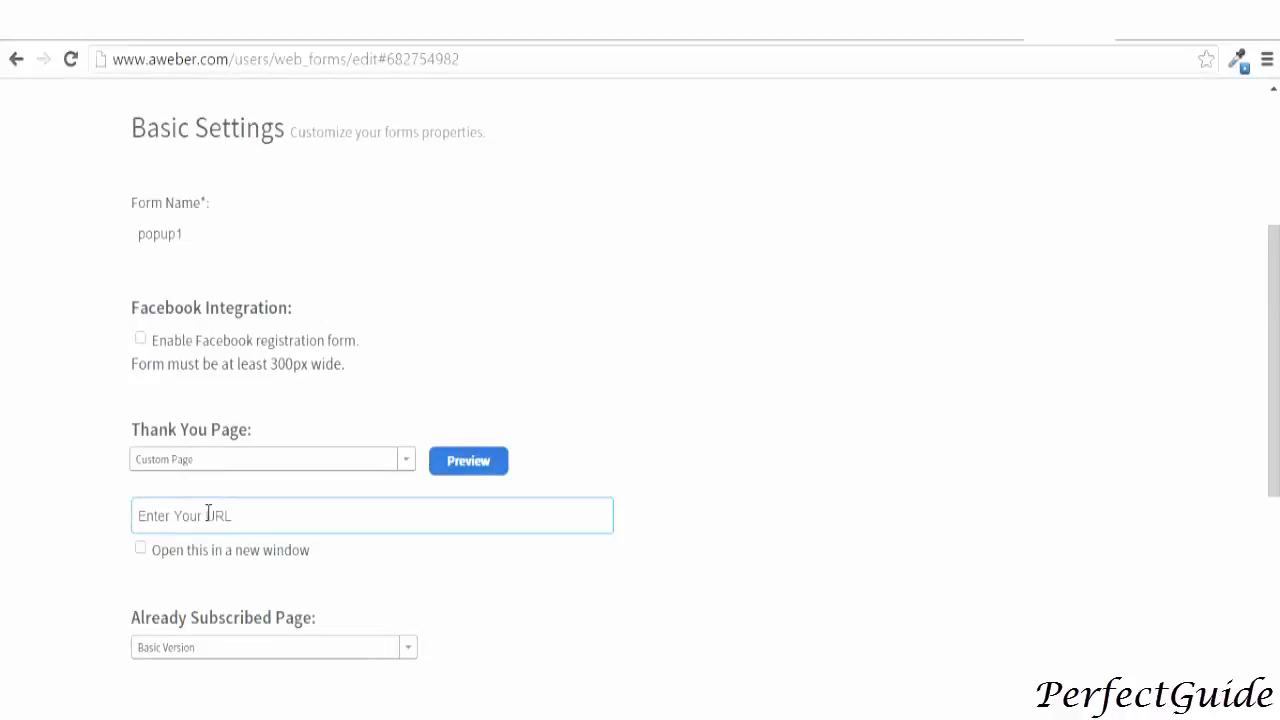
left_click(403, 460)
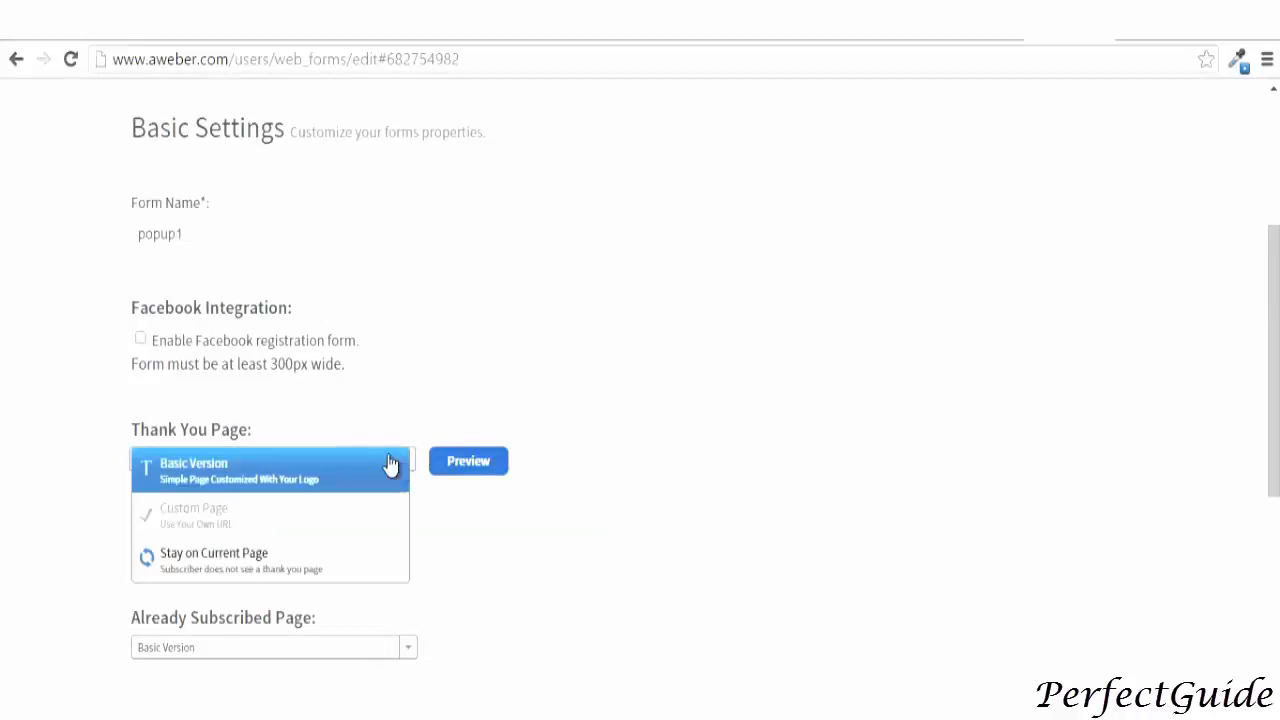
left_click(225, 481)
Set the form's Thank You Page and Already Subscribed Page to Custom Page, and paste the page URL into each.
left_click(177, 463)
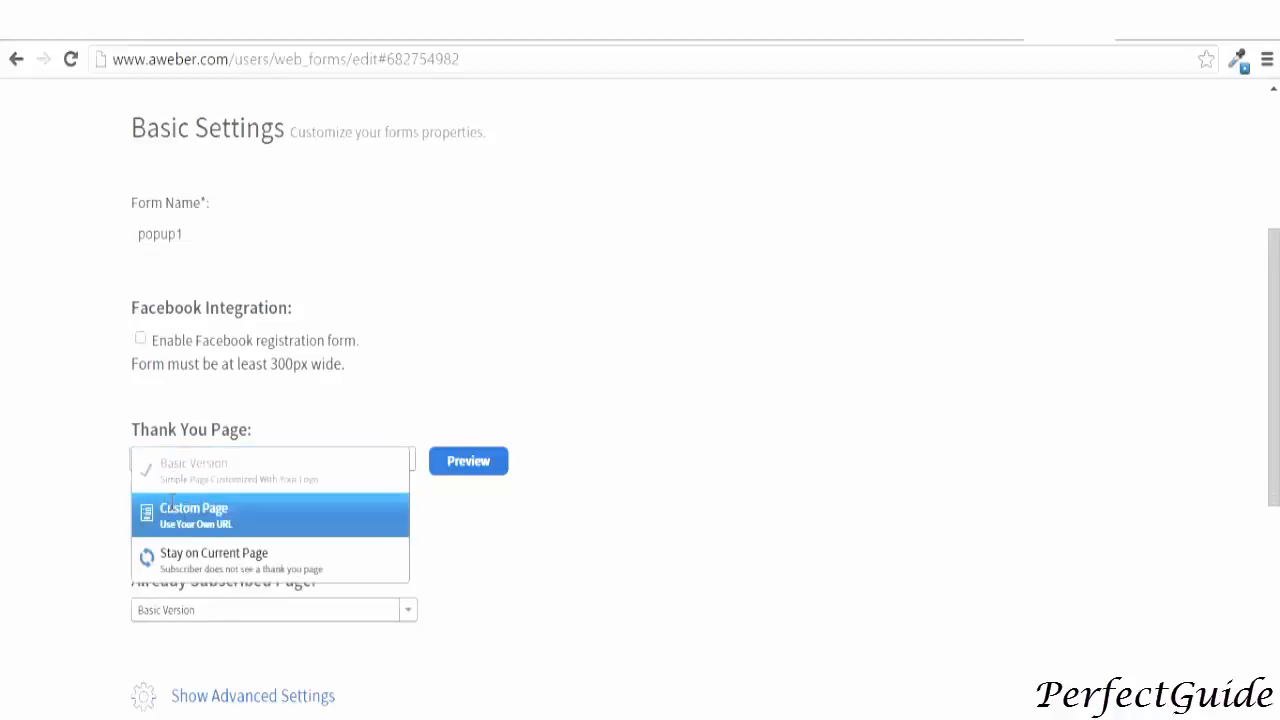
left_click(167, 507)
left_click(152, 510)
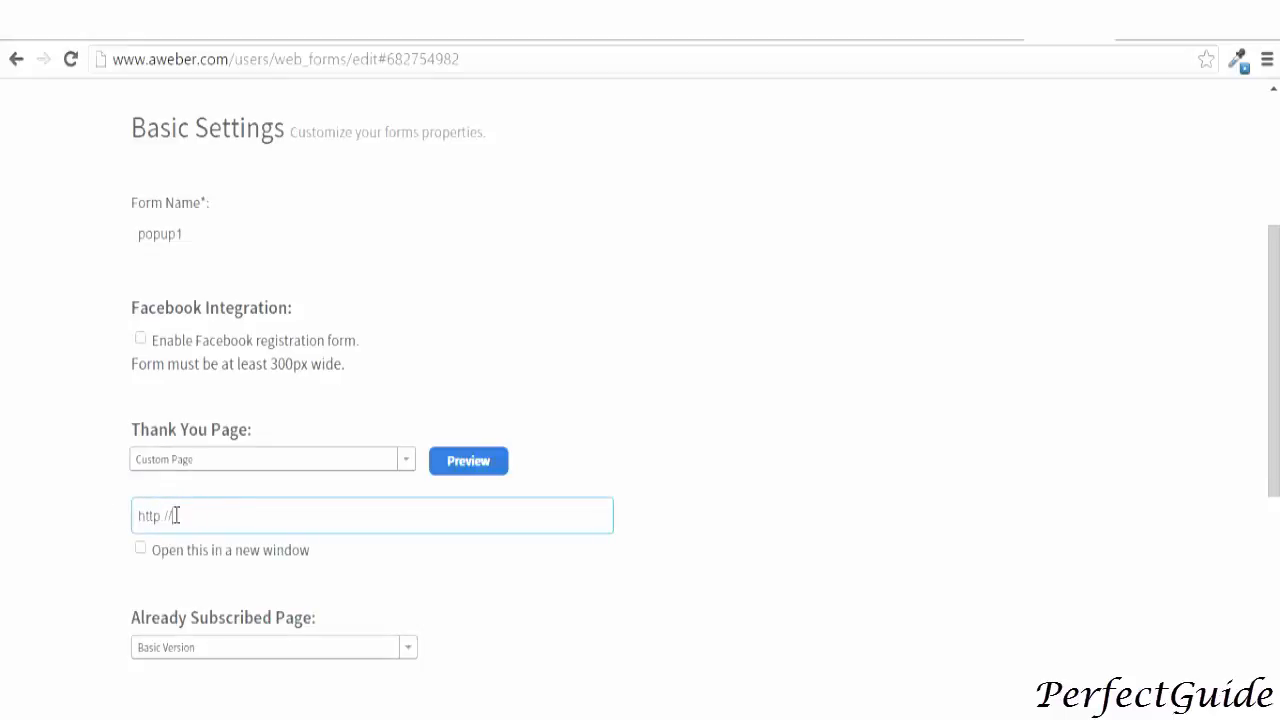
left_click_drag(175, 516, 105, 525)
right_click(146, 516)
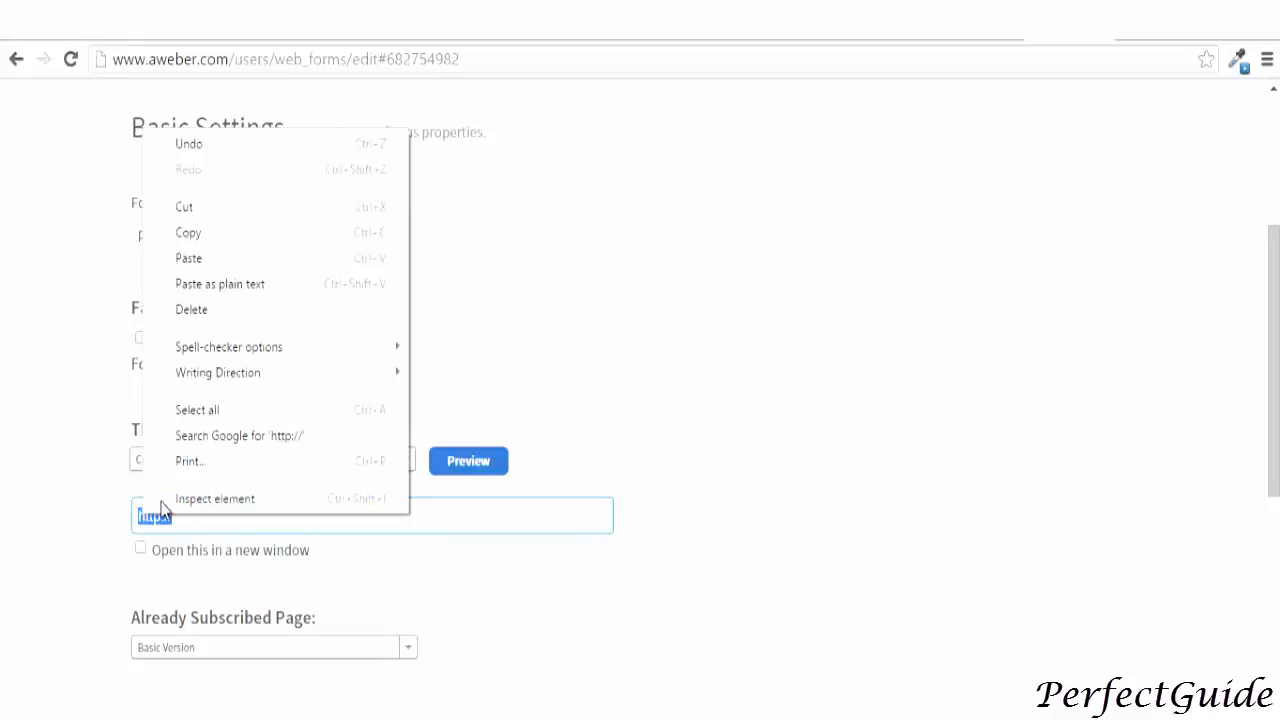
right_click(171, 694)
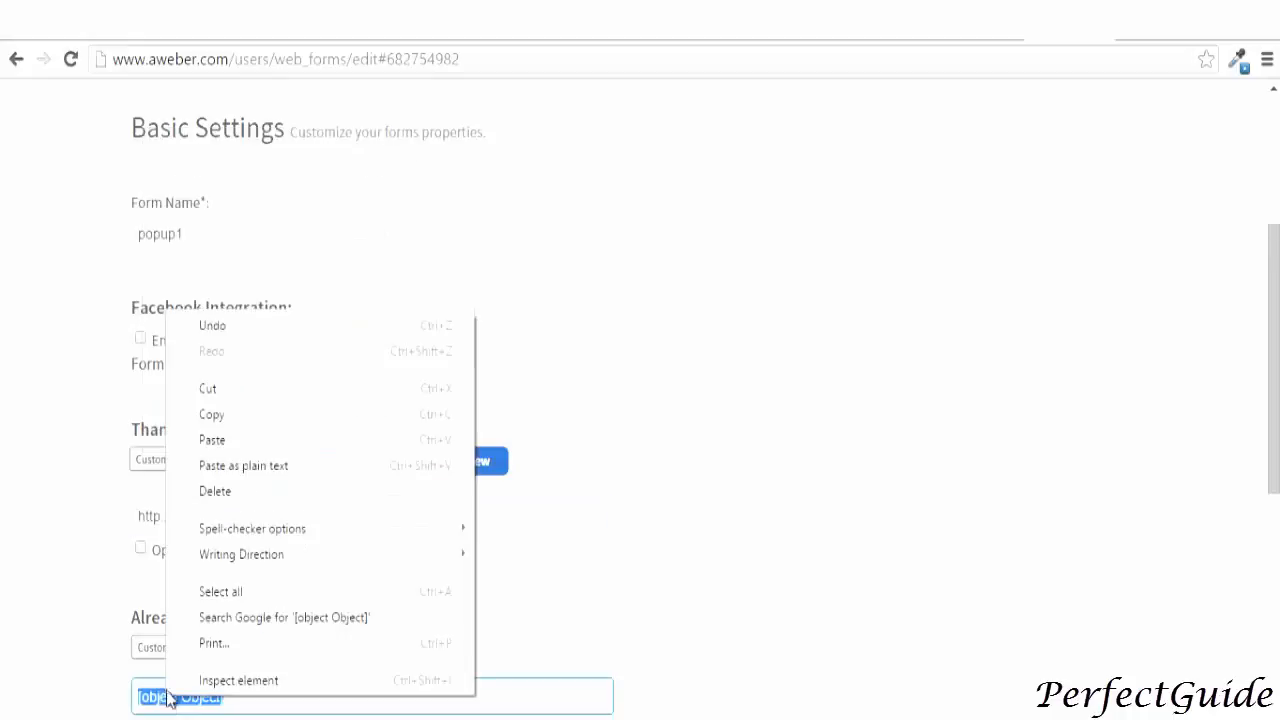
left_click(242, 443)
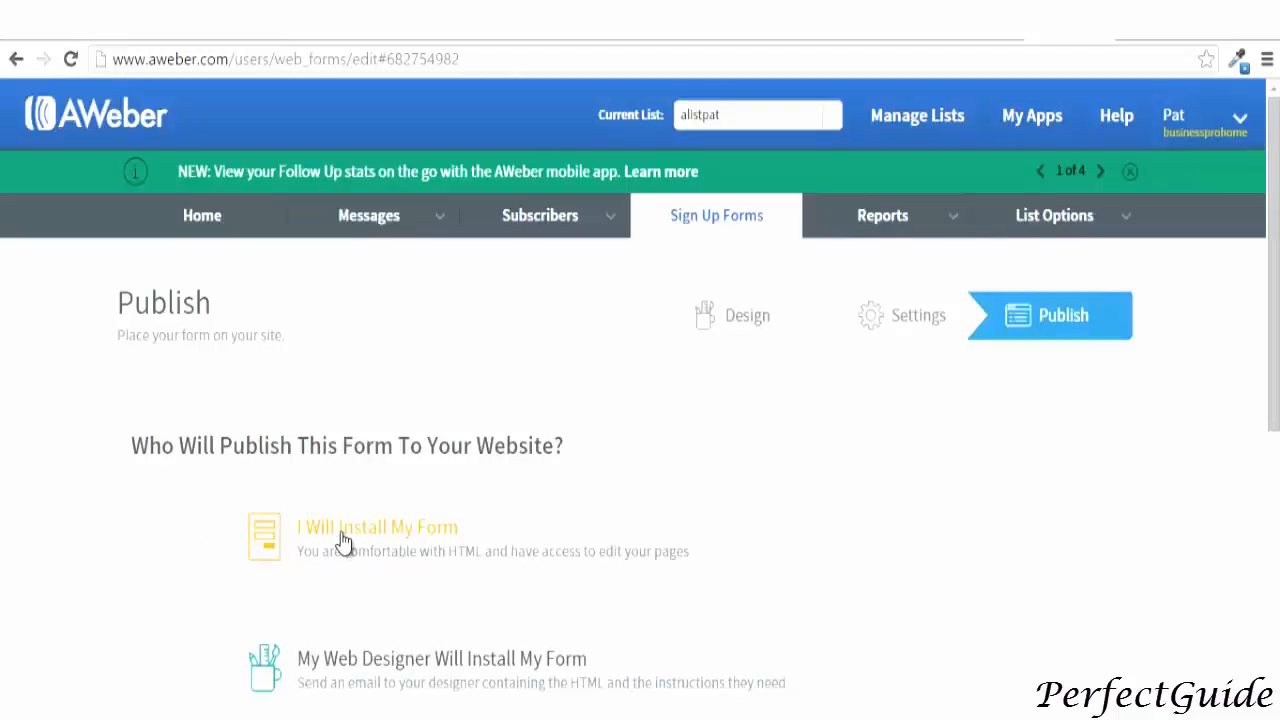
Choose to install the AWeber form yourself and copy all of its Raw HTML Version code.
left_click(343, 541)
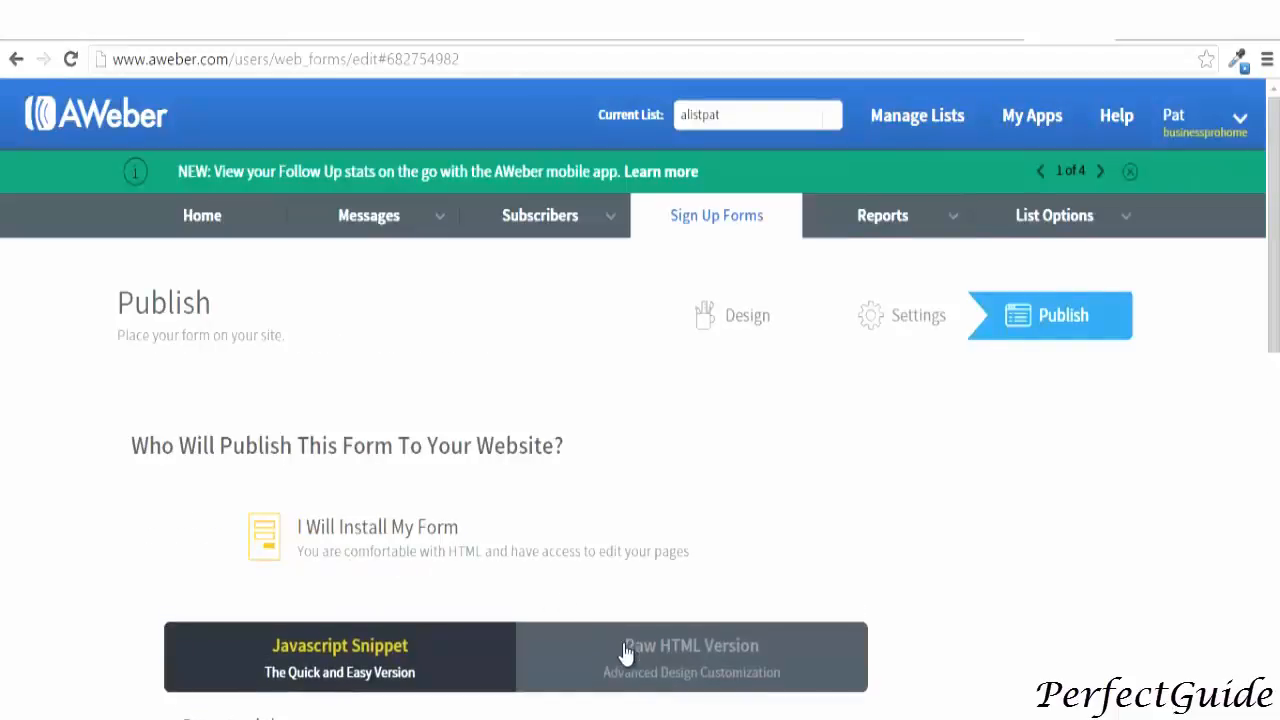
left_click(714, 666)
scroll(718, 660, "down", 2)
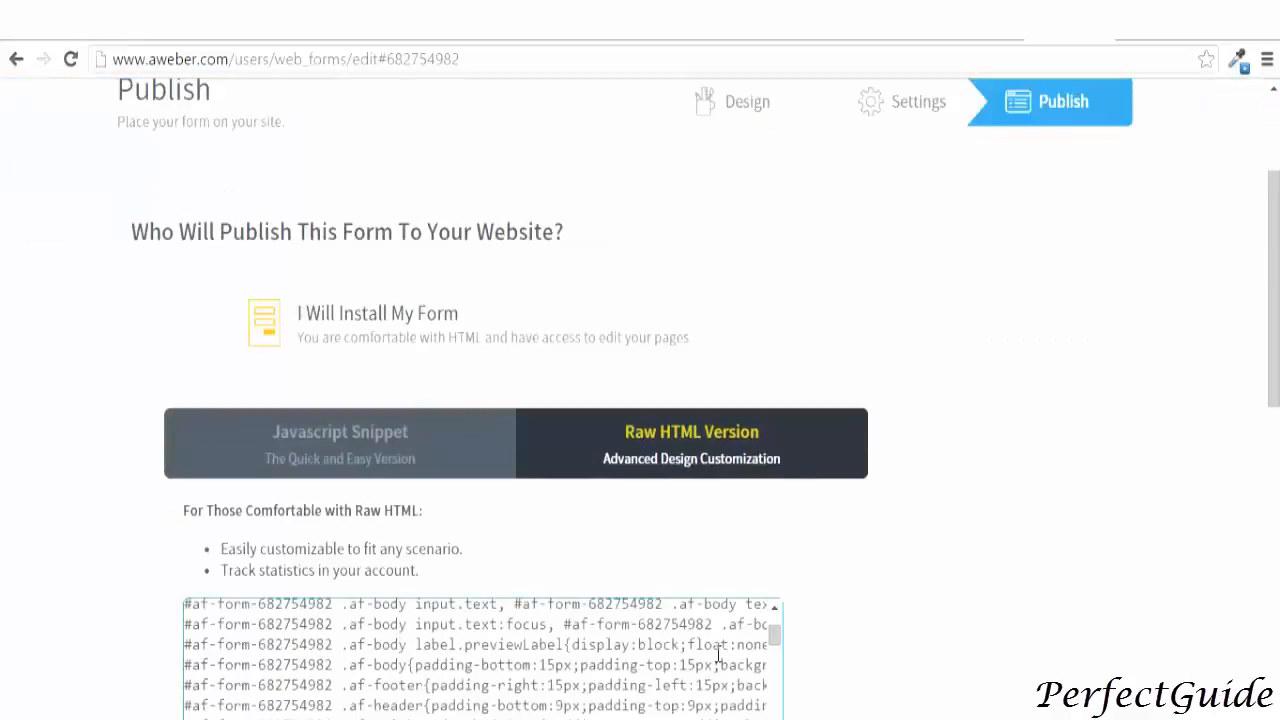
left_click(460, 658)
right_click(371, 651)
left_click(543, 391)
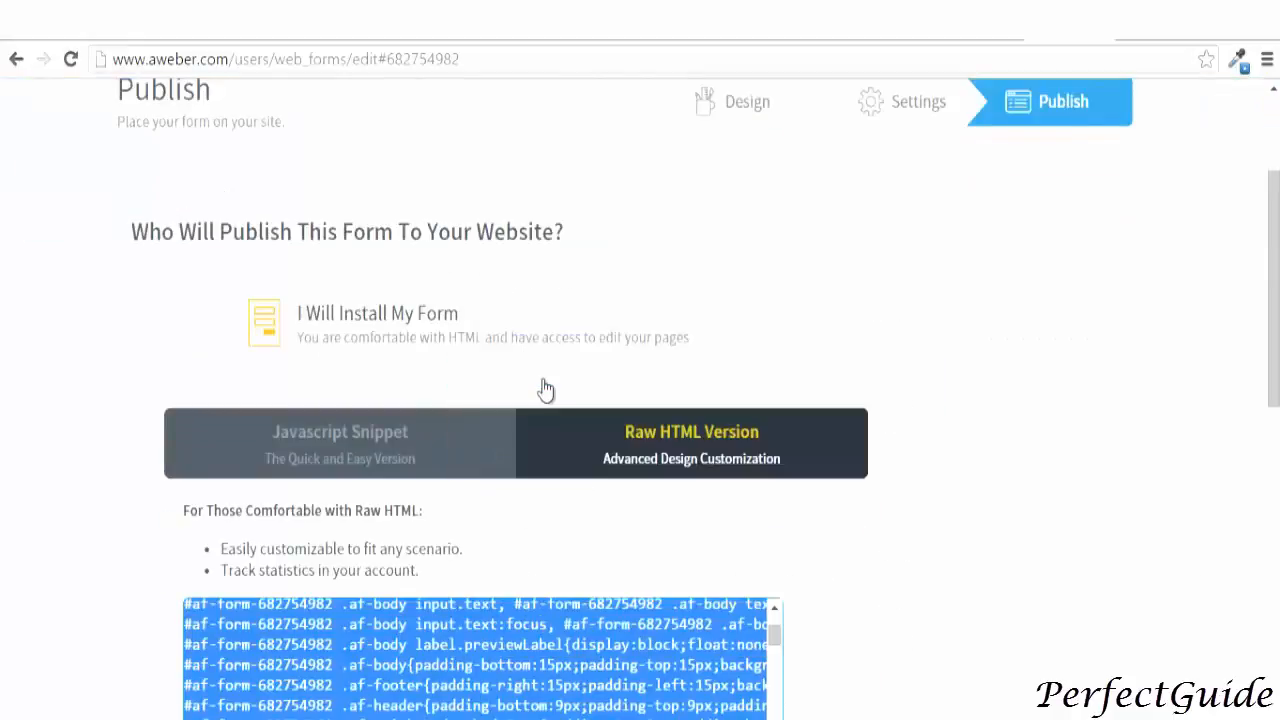
Return to PopupAlly's style settings, replace Popup 1's sign-up form HTML with the copied code, and set the Name field to name.
left_click(659, 35)
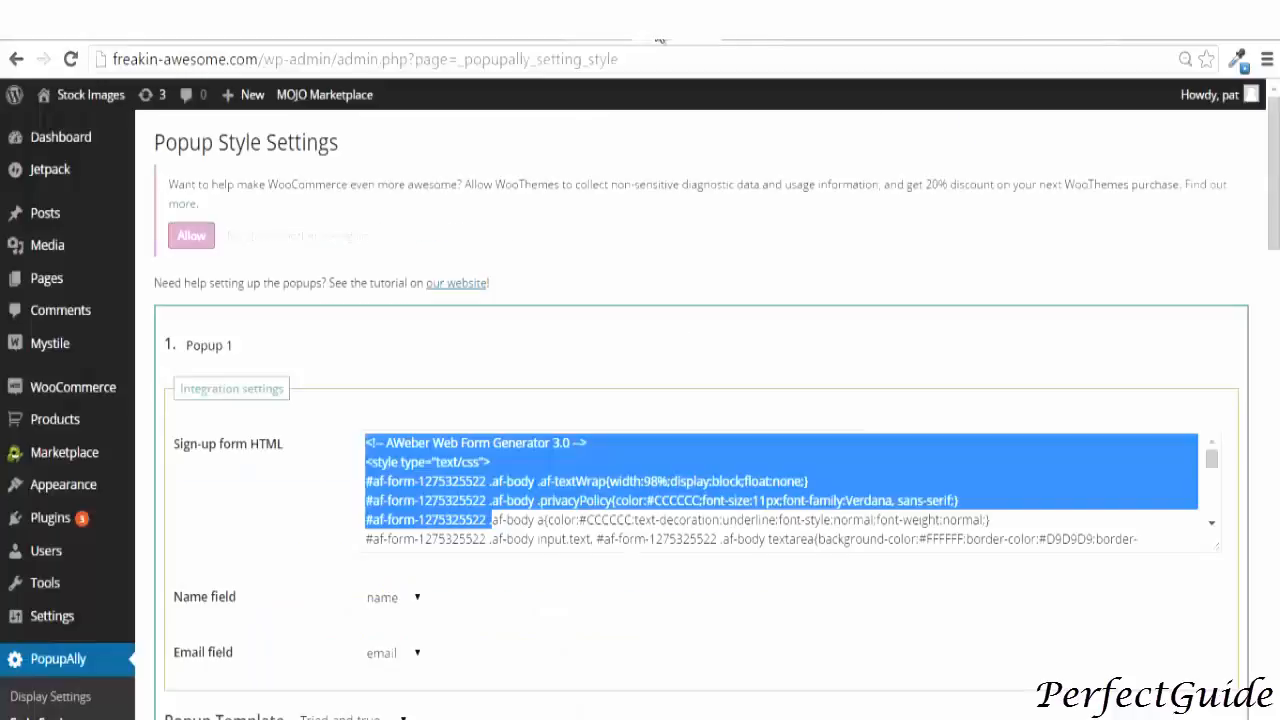
right_click(551, 286)
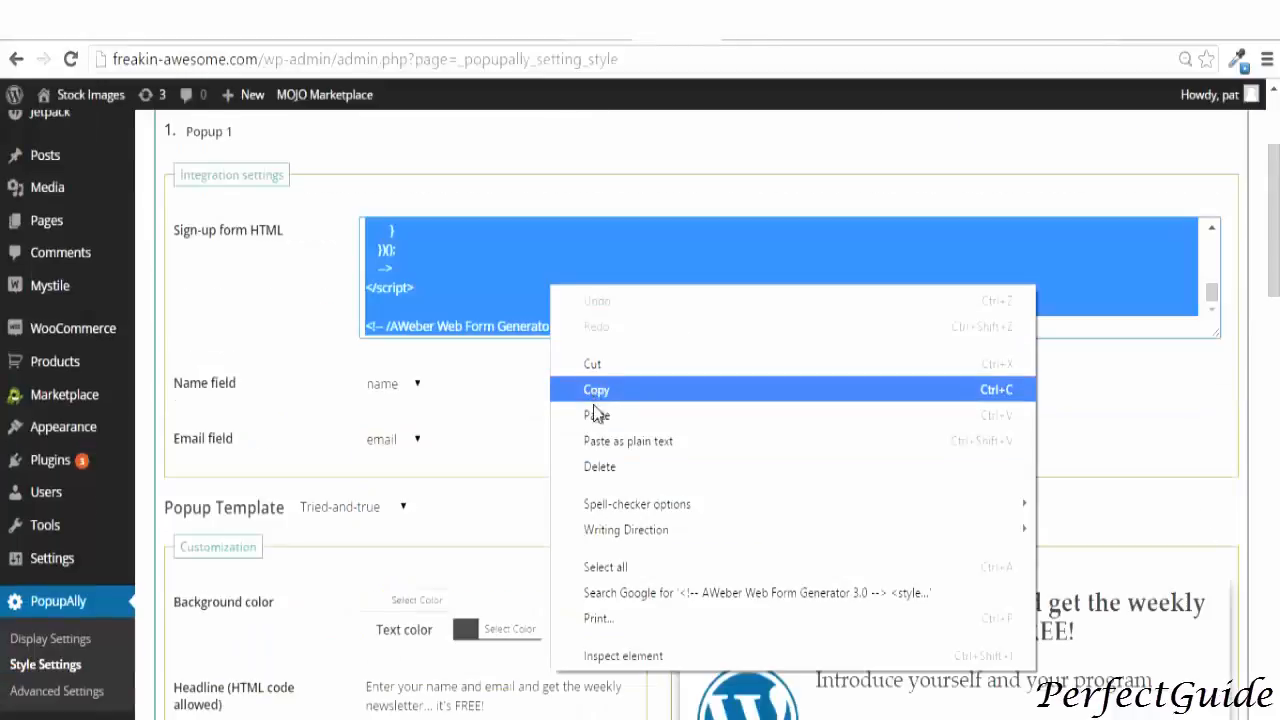
left_click(587, 408)
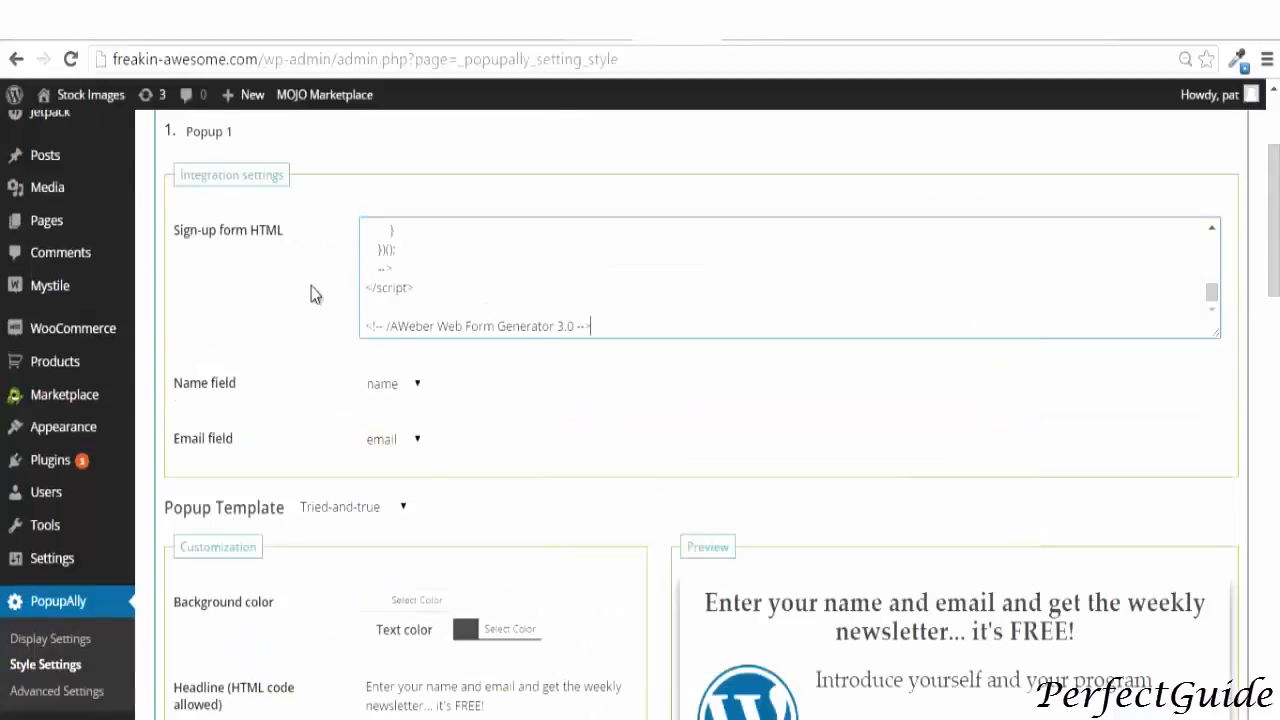
left_click(395, 384)
left_click(418, 406)
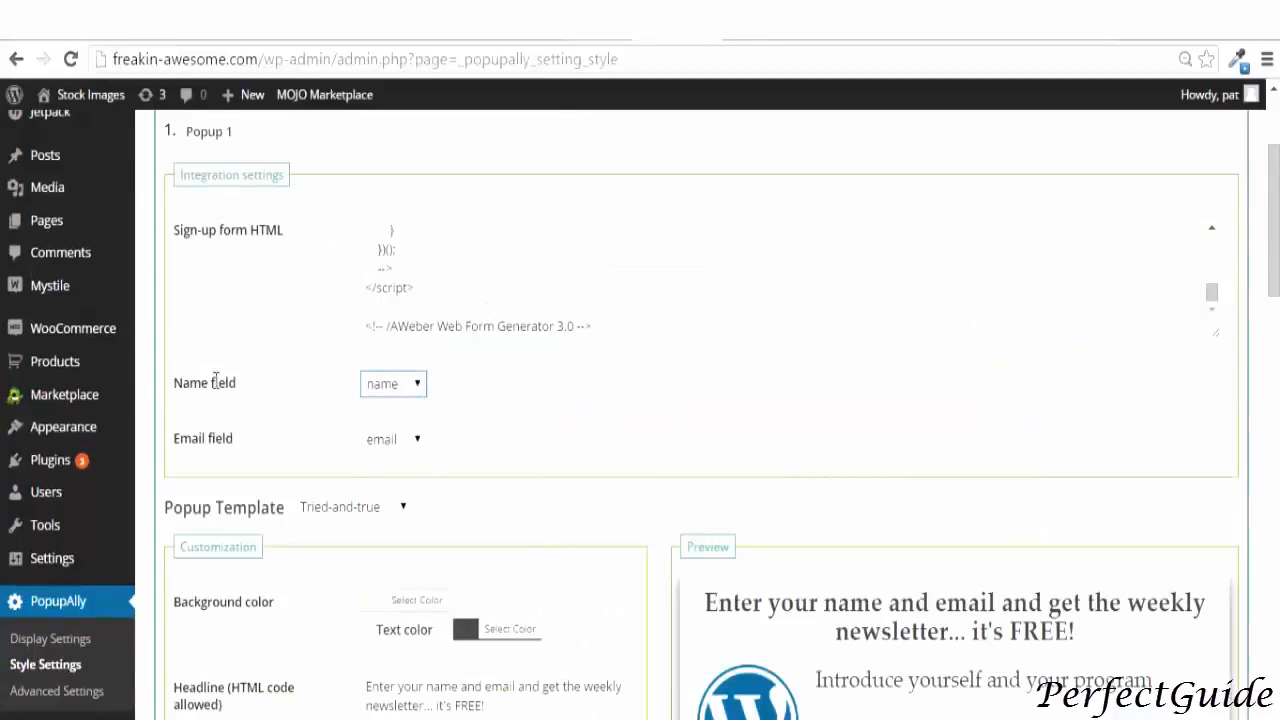
Switch Popup 1's logo image to a file upload and choose logo4.PNG.
scroll(462, 318, "down", 3)
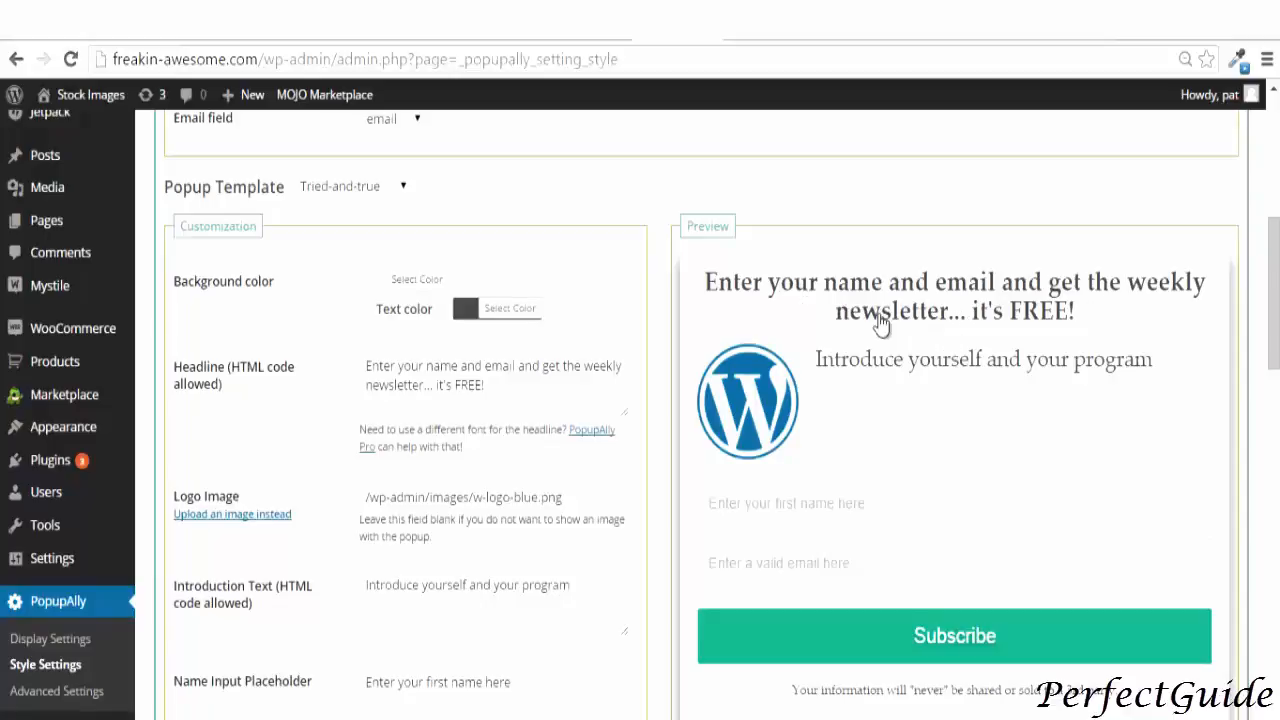
left_click(225, 514)
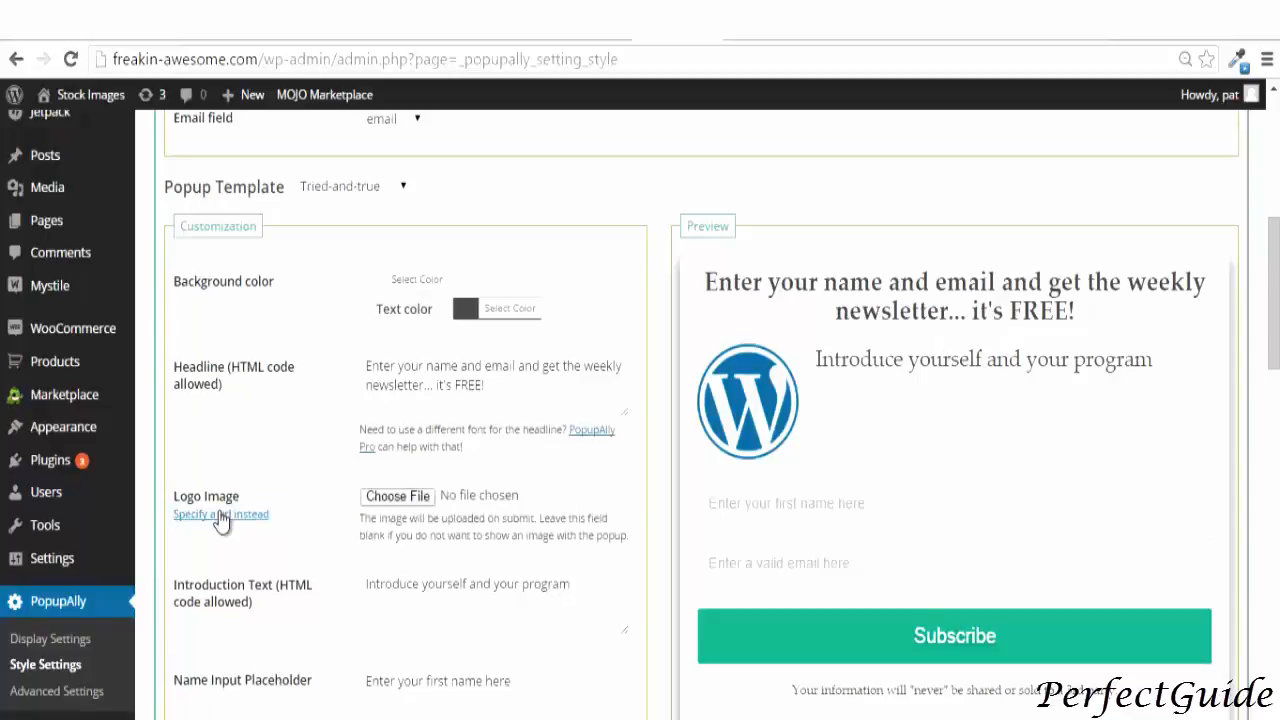
scroll(302, 543, "down", 5)
double_click(251, 520)
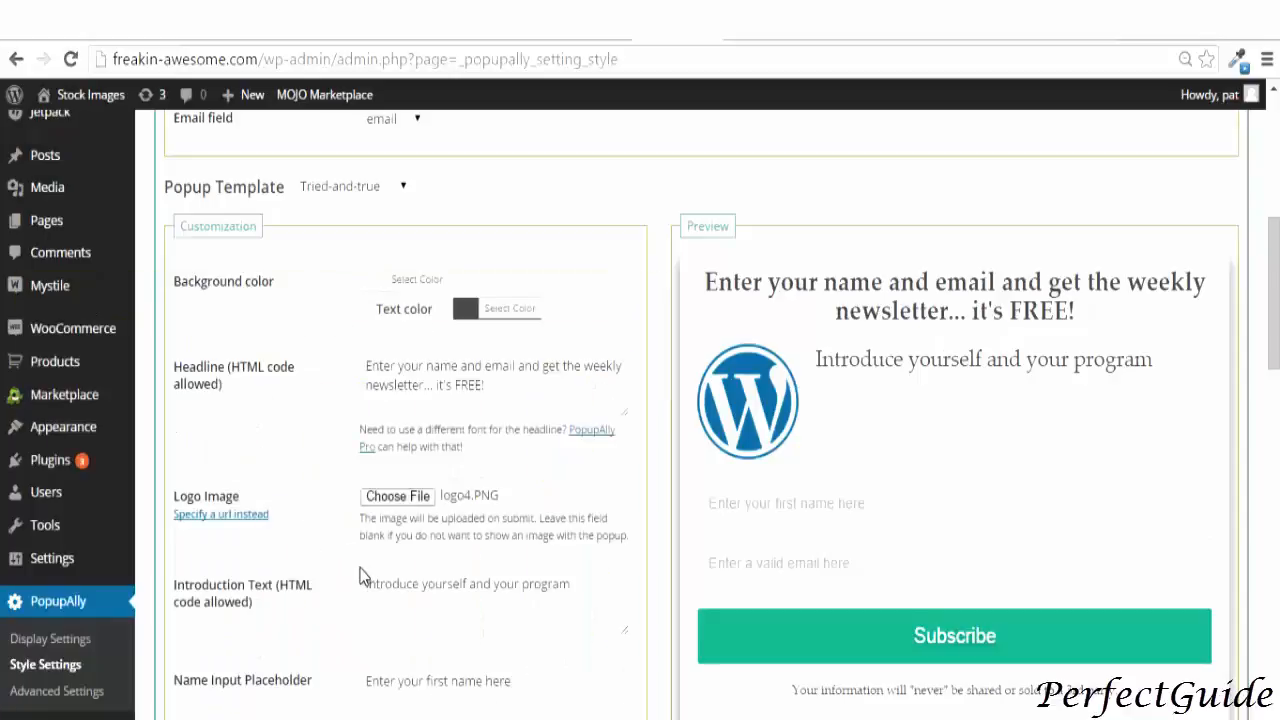
Replace Popup 1's introduction text with "New Images Daily!".
left_click_drag(578, 584, 360, 594)
key("ctrl+v")
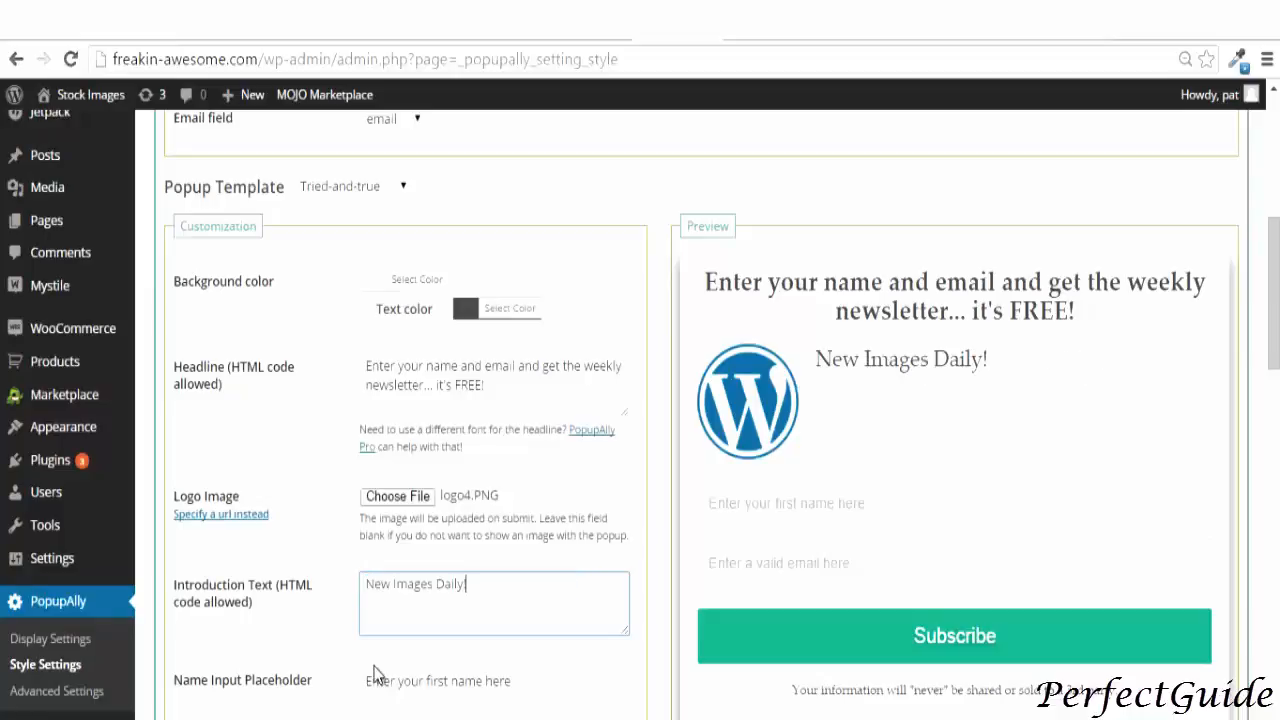
scroll(375, 675, "down", 2)
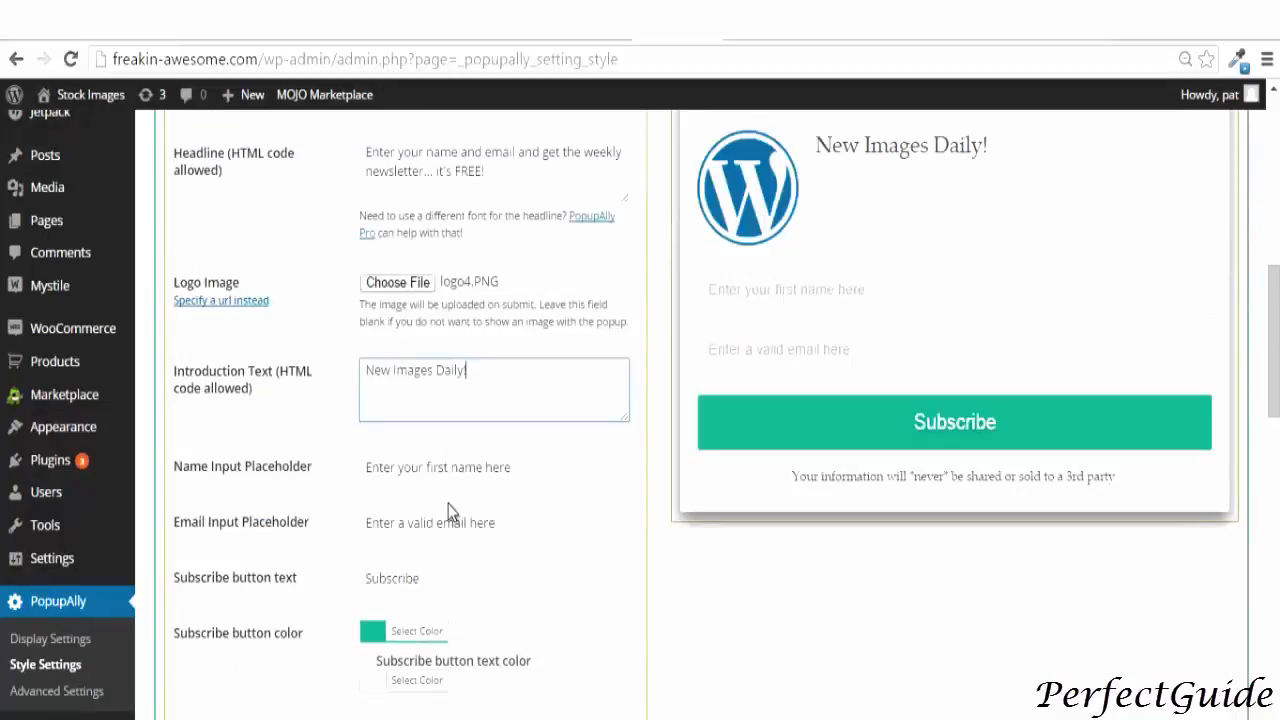
Change Popup 1's email input placeholder to "Enter your best email here".
left_click_drag(363, 467, 512, 478)
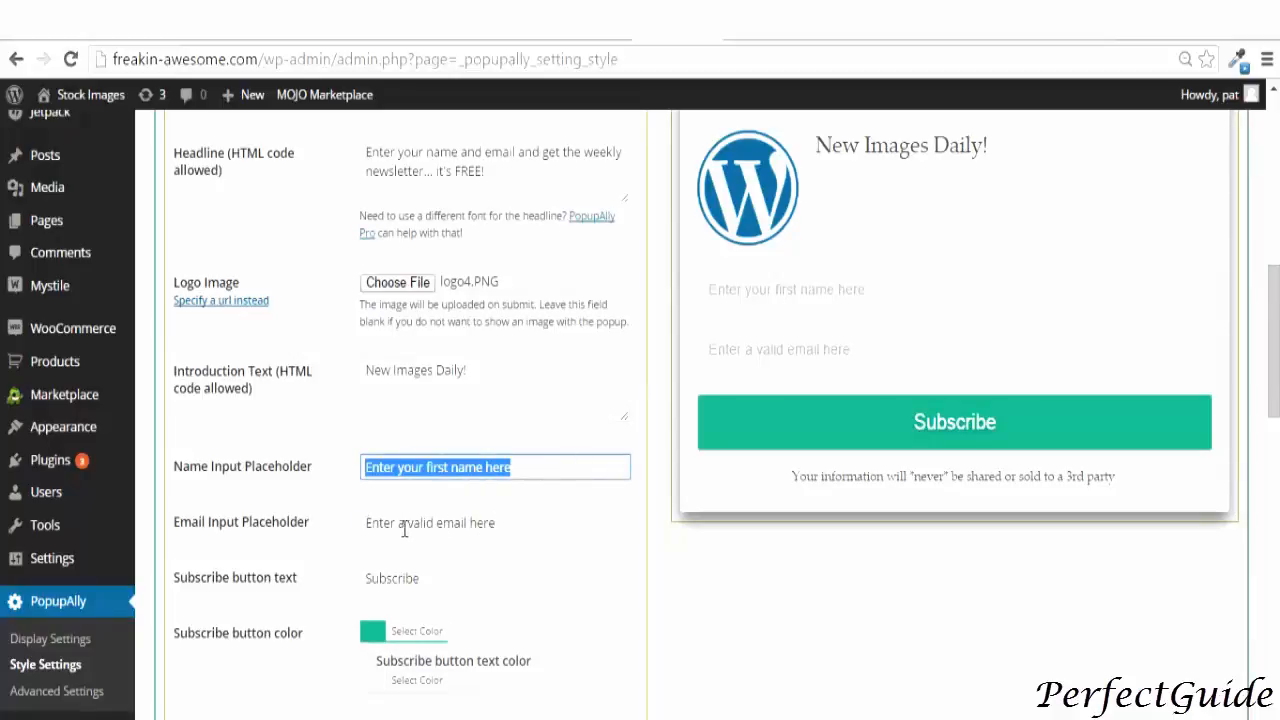
type("best")
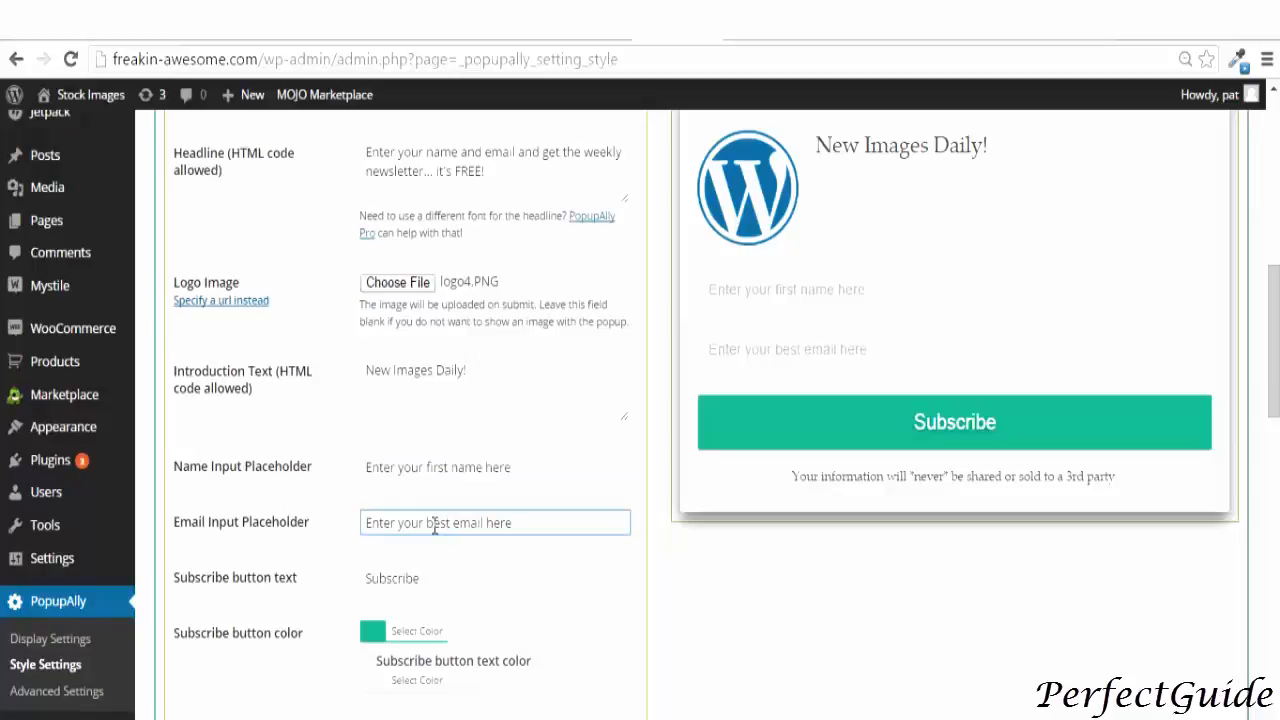
left_click(908, 349)
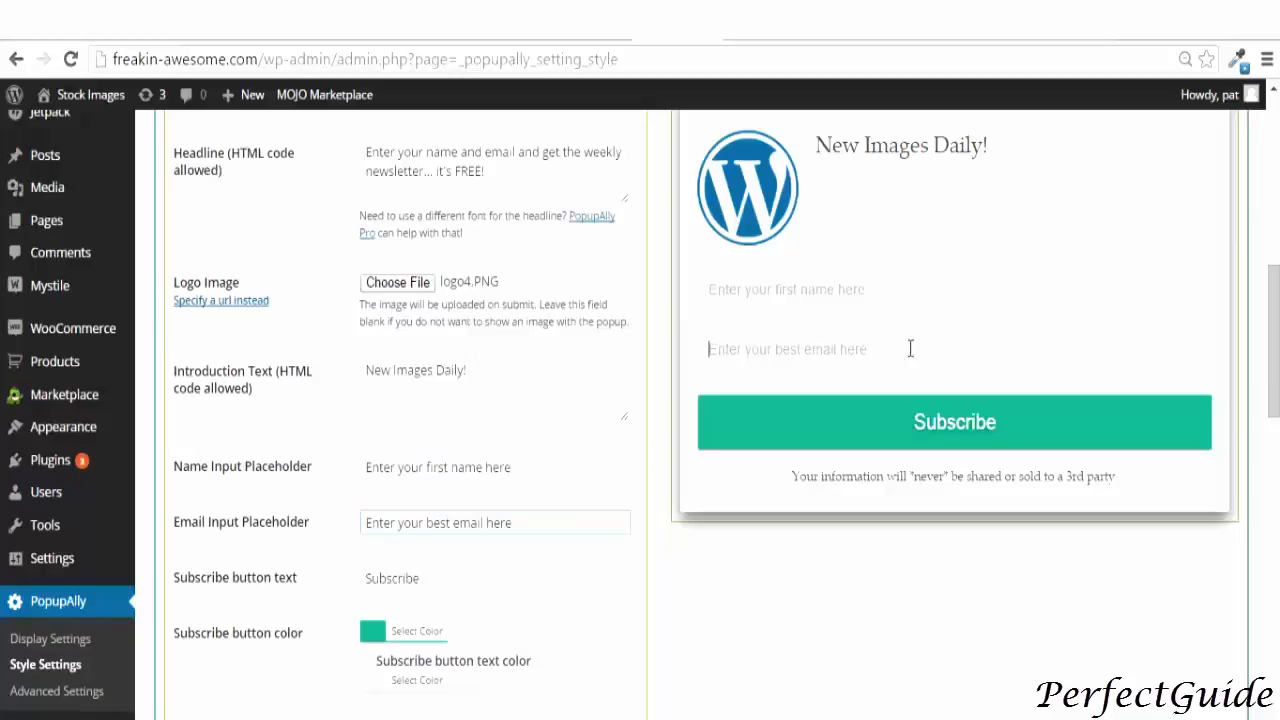
Change Popup 1's subscribe button color to red and save the style settings.
left_click(378, 638)
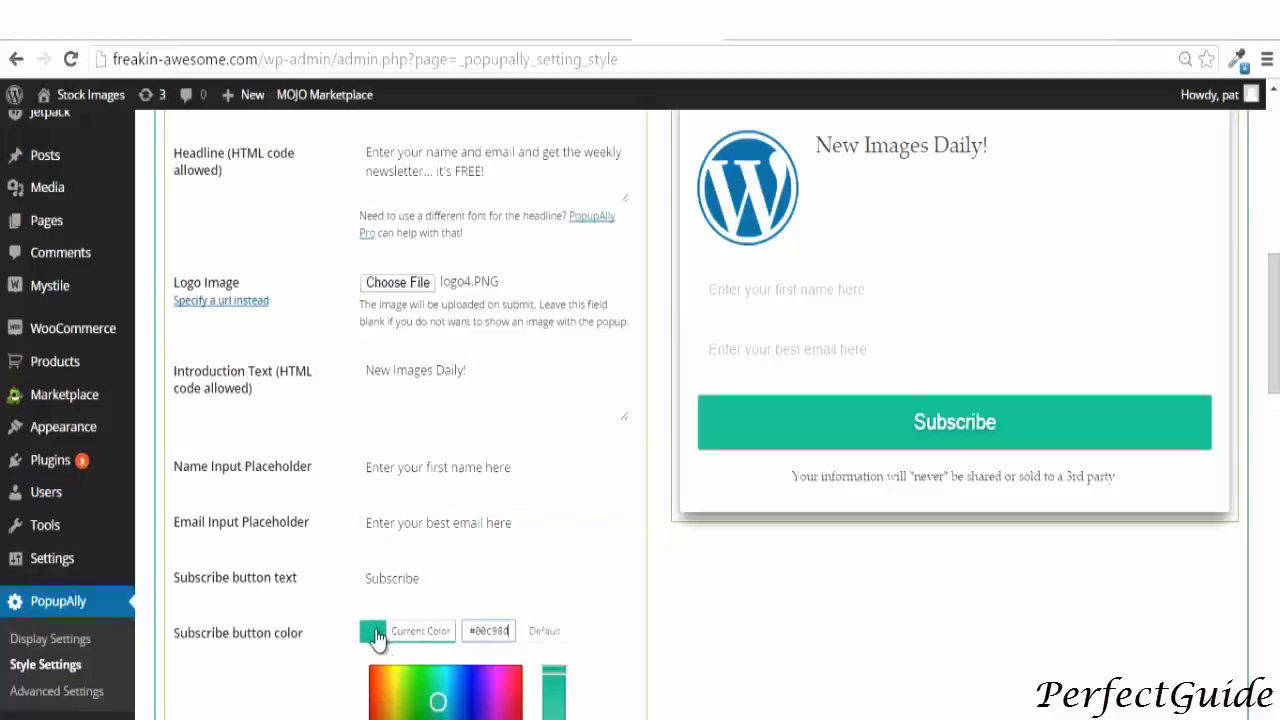
left_click(373, 709)
scroll(278, 620, "down", 5)
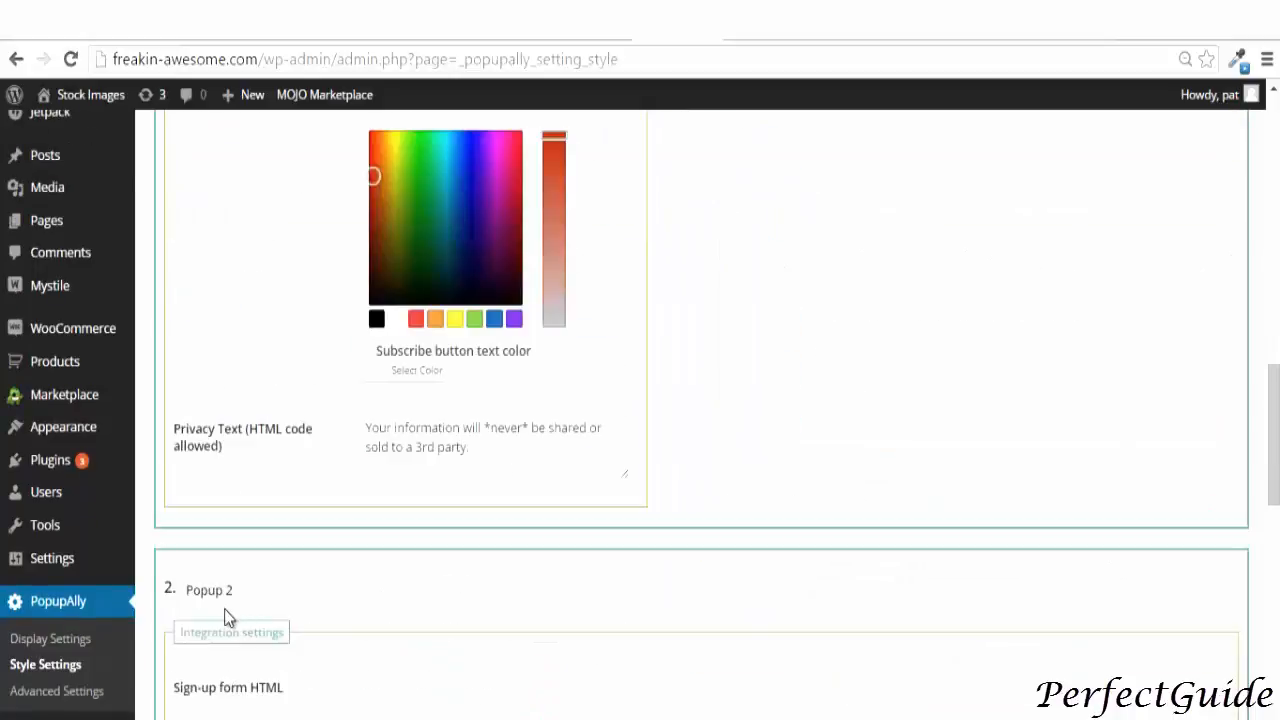
left_click_drag(466, 456, 360, 428)
scroll(254, 576, "down", 5)
scroll(250, 586, "down", 6)
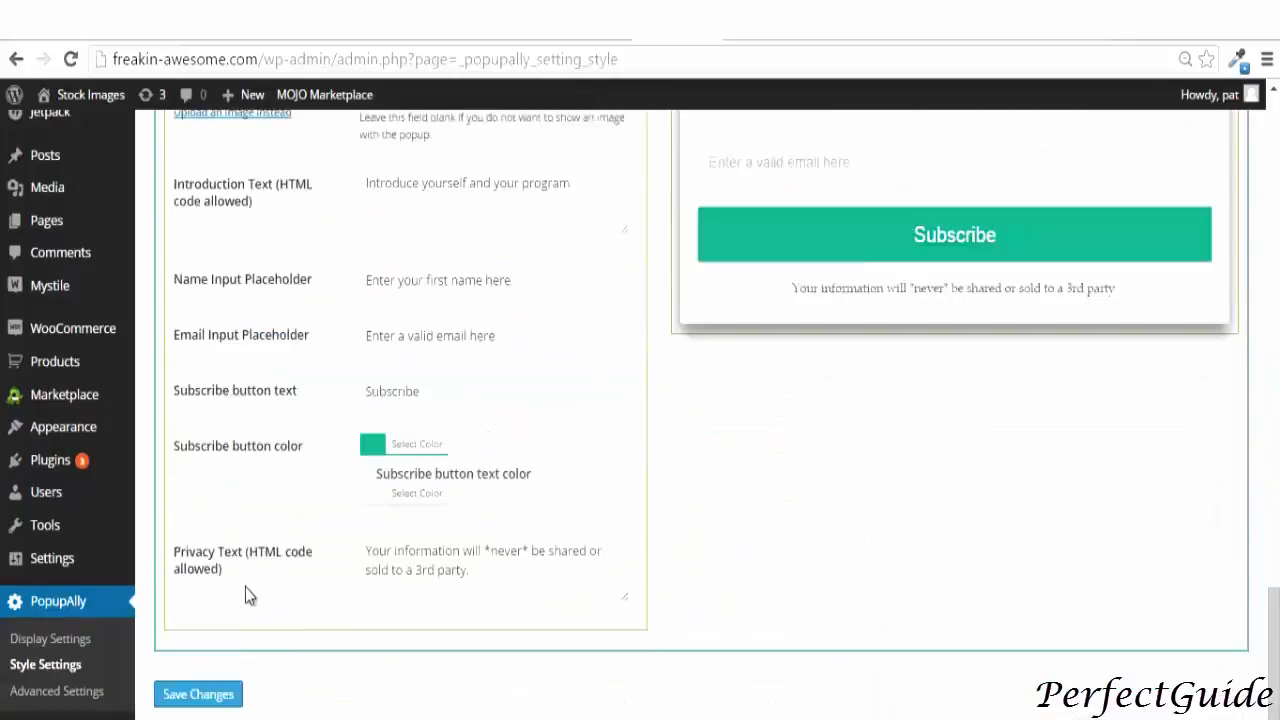
left_click(197, 655)
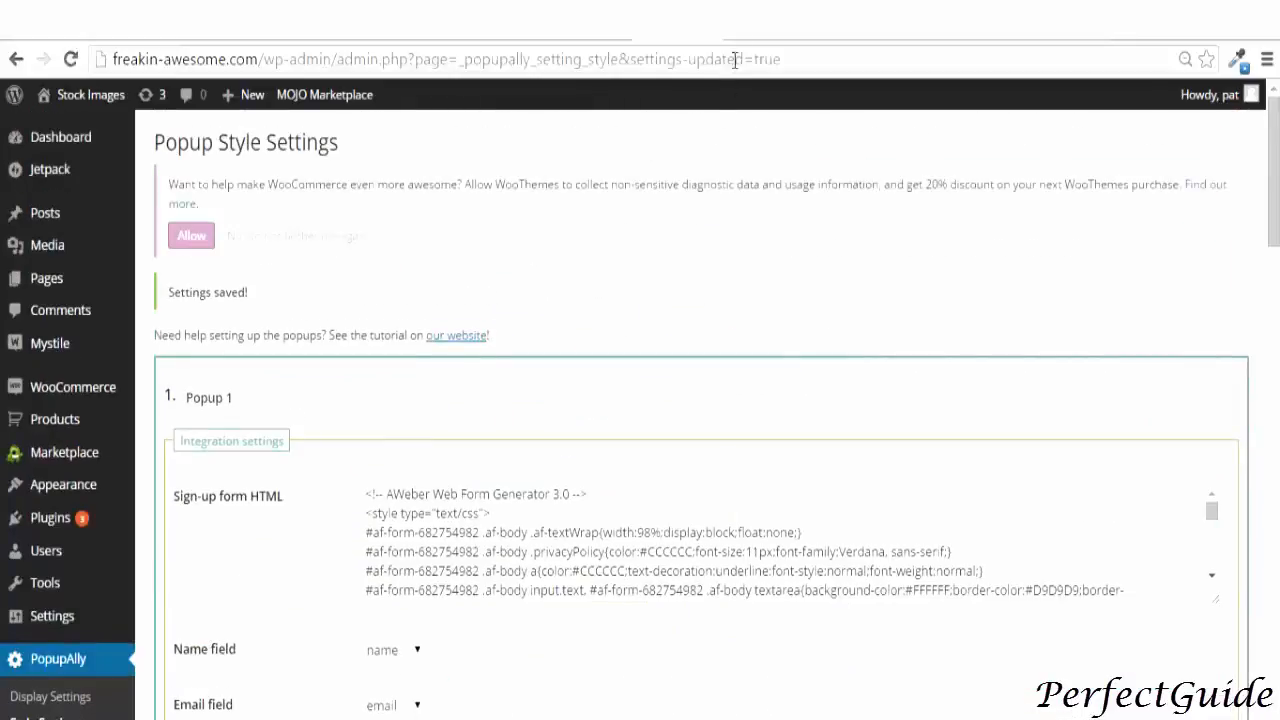
Open freakin-awesome.com and submit a test sign-up in the popup with a first name and e-mail address.
left_click(220, 59)
type("freakin-awesome.com")
key("Return")
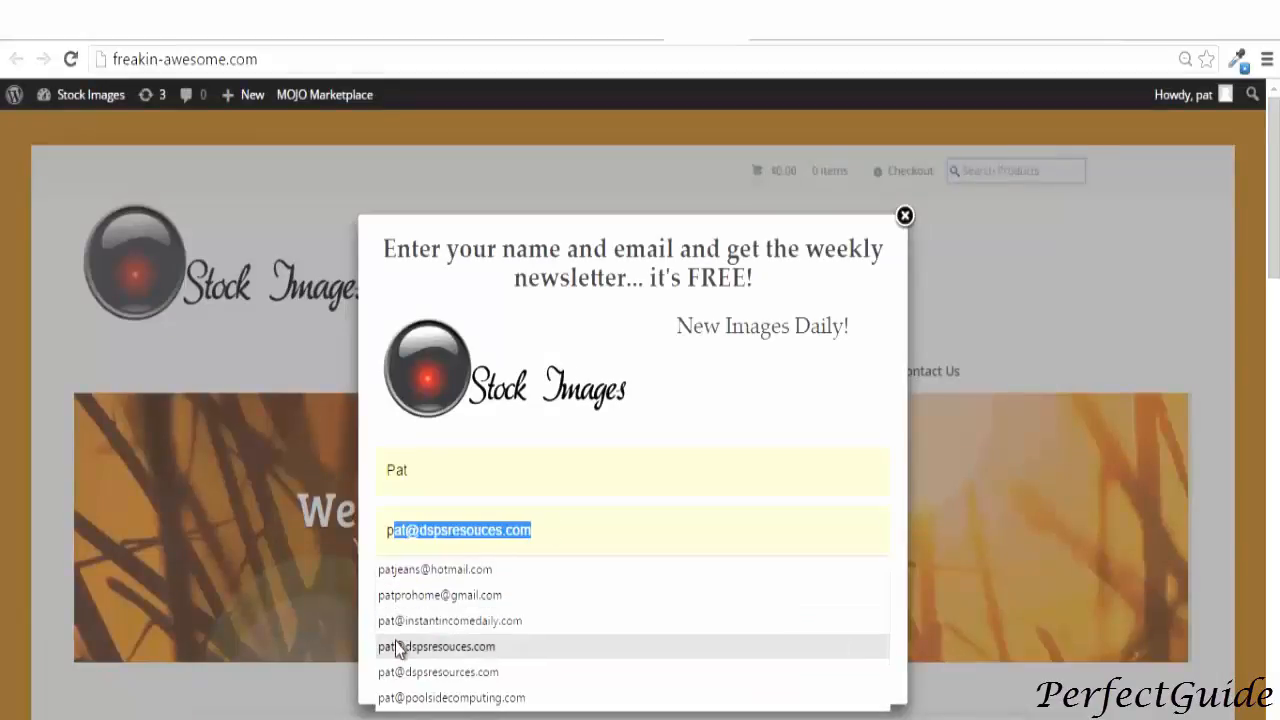
left_click(395, 641)
left_click(591, 606)
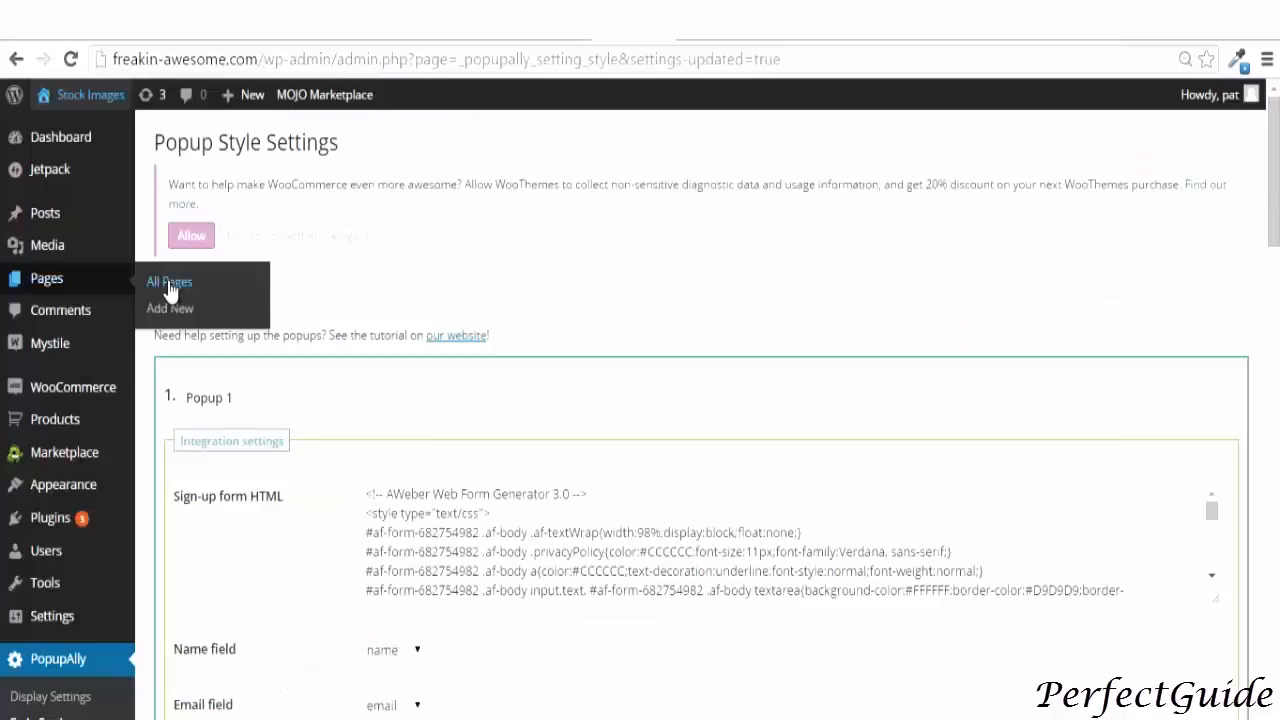
Add a new WordPress page titled "Thank you!" and paste in its body text.
left_click(166, 308)
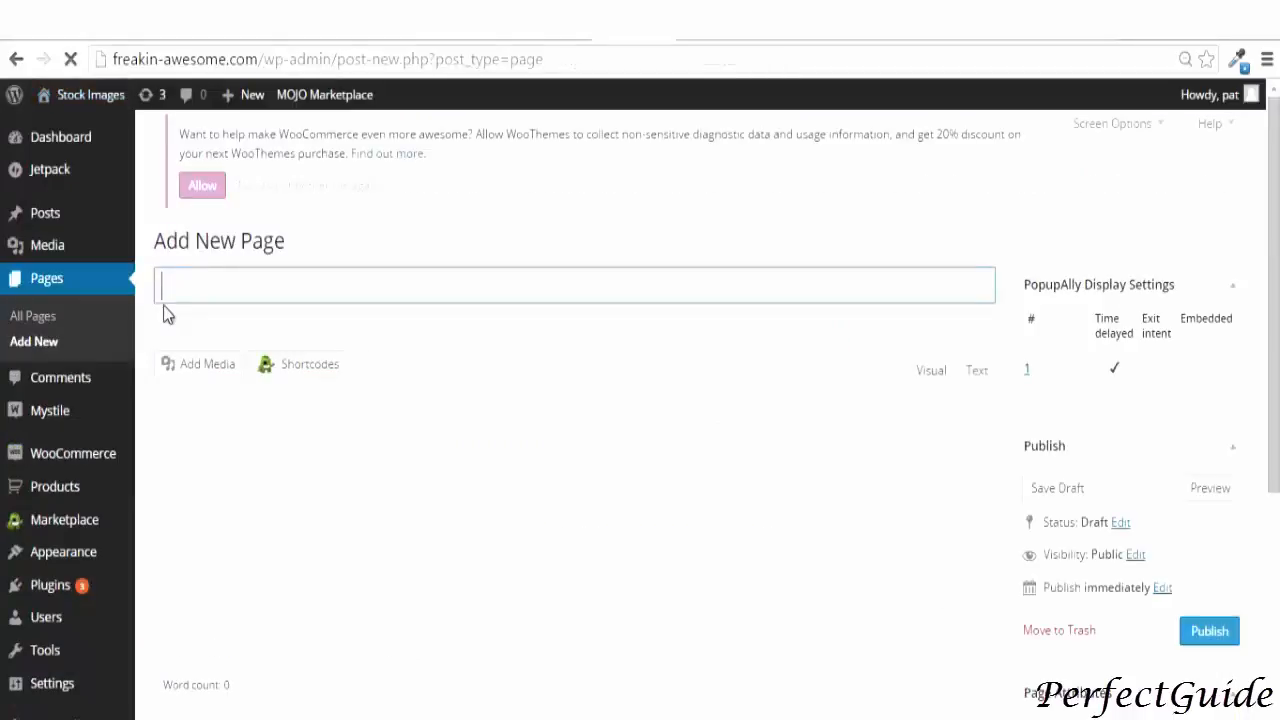
type("Thank you!")
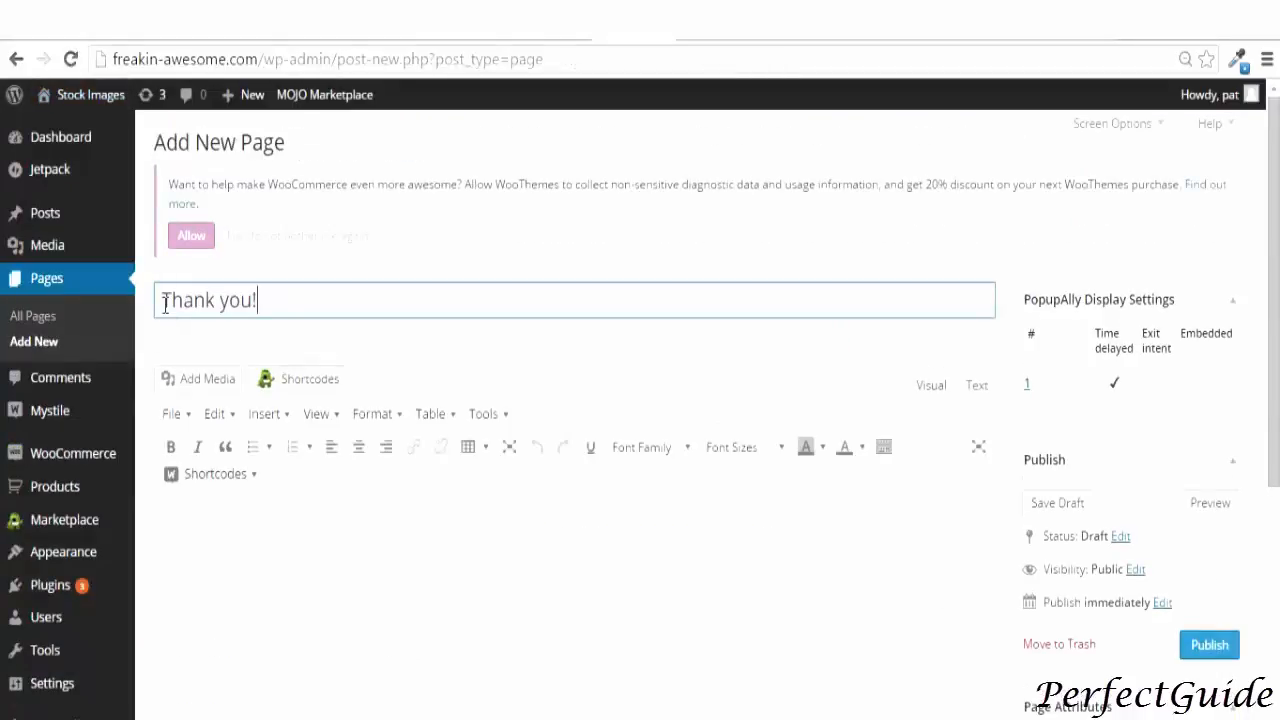
left_click(217, 533)
key("ctrl+v")
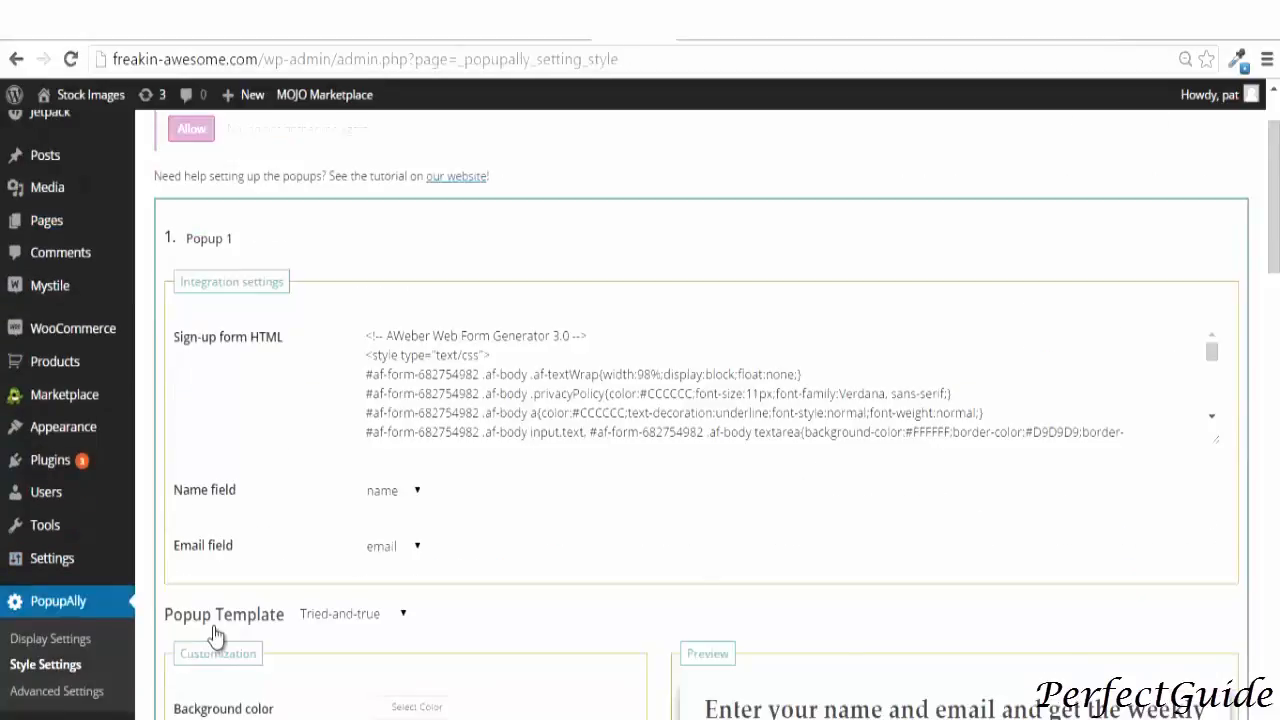
In the popup's display settings, enable Show Thank You Page Setup with the Thank you! page, and select the script offered for that page.
scroll(206, 640, "down", 1)
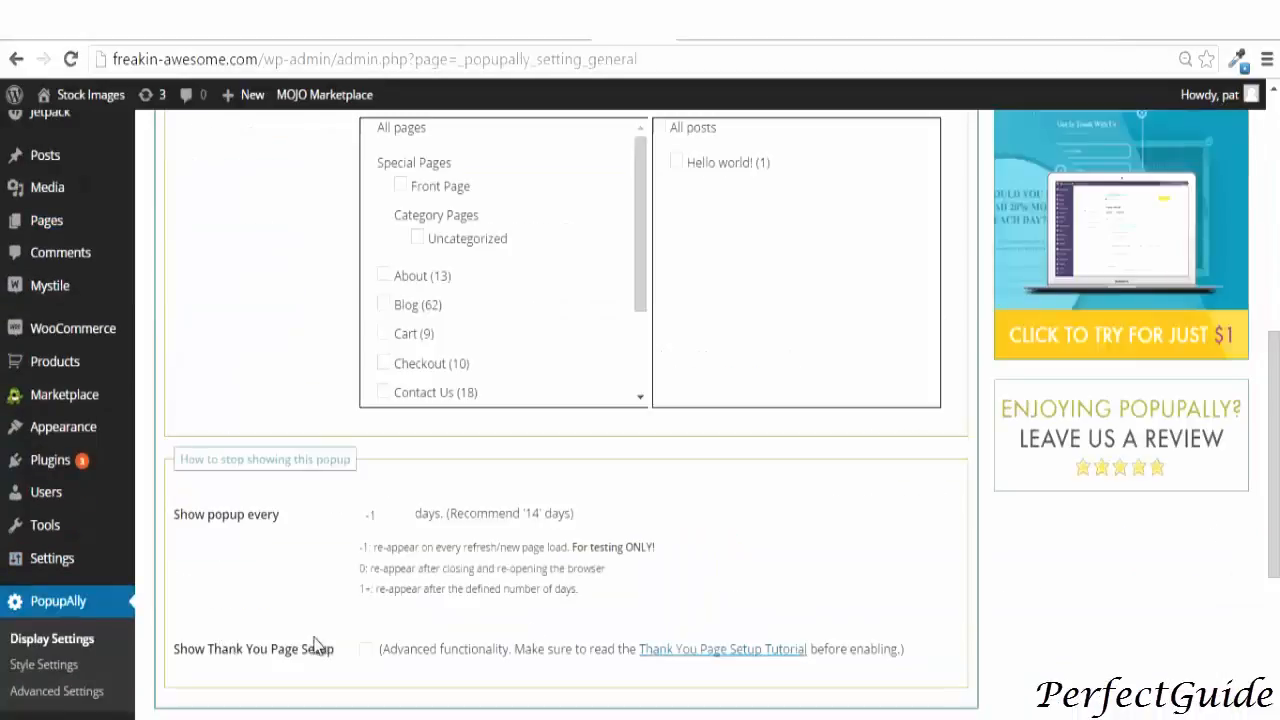
left_click(366, 649)
left_click_drag(186, 649, 300, 655)
scroll(300, 655, "down", 4)
left_click(383, 560)
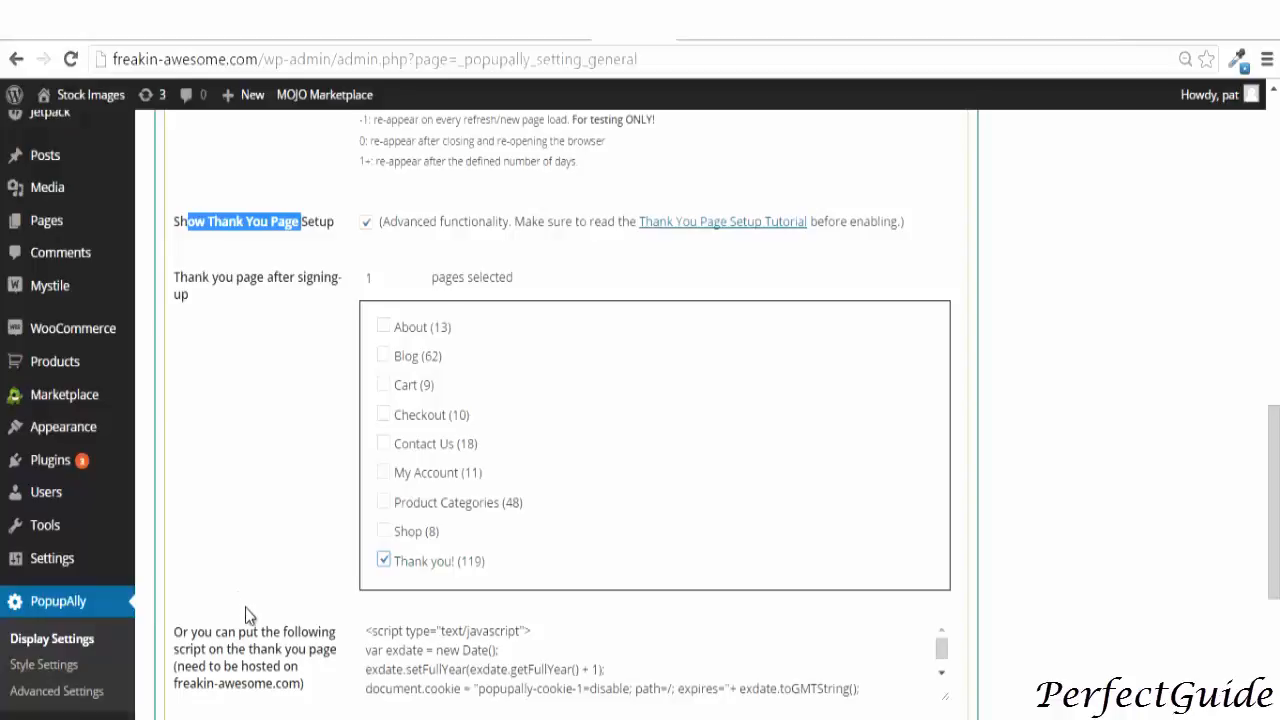
left_click_drag(365, 632, 457, 689)
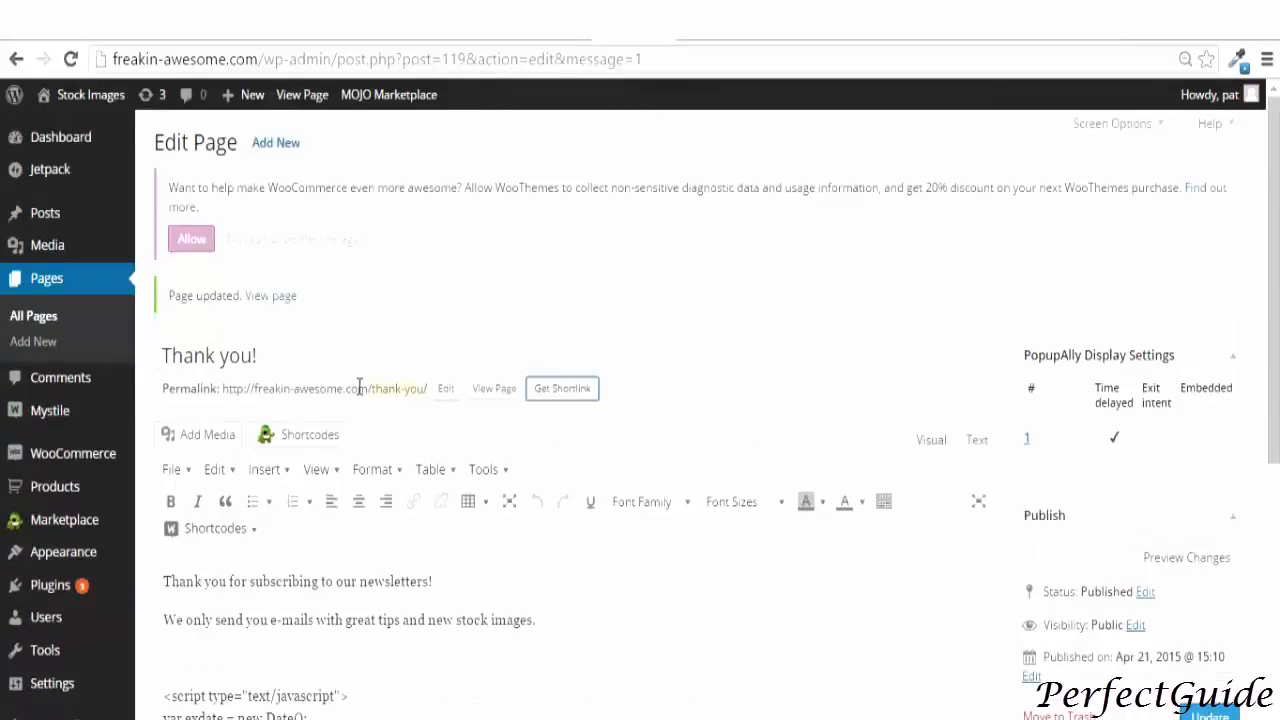
Copy the Thank you! page's permalink, then switch to AWeber and create a new sign-up form with the default design.
left_click_drag(224, 388, 430, 392)
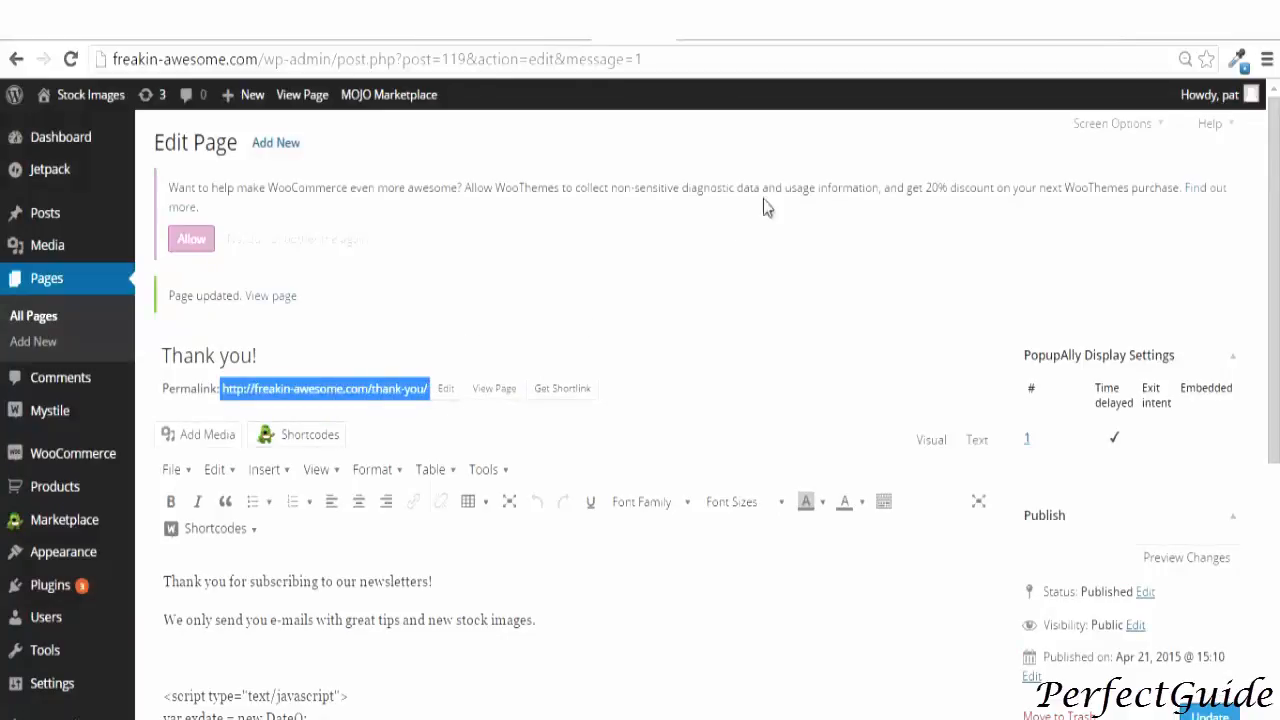
left_click(1040, 30)
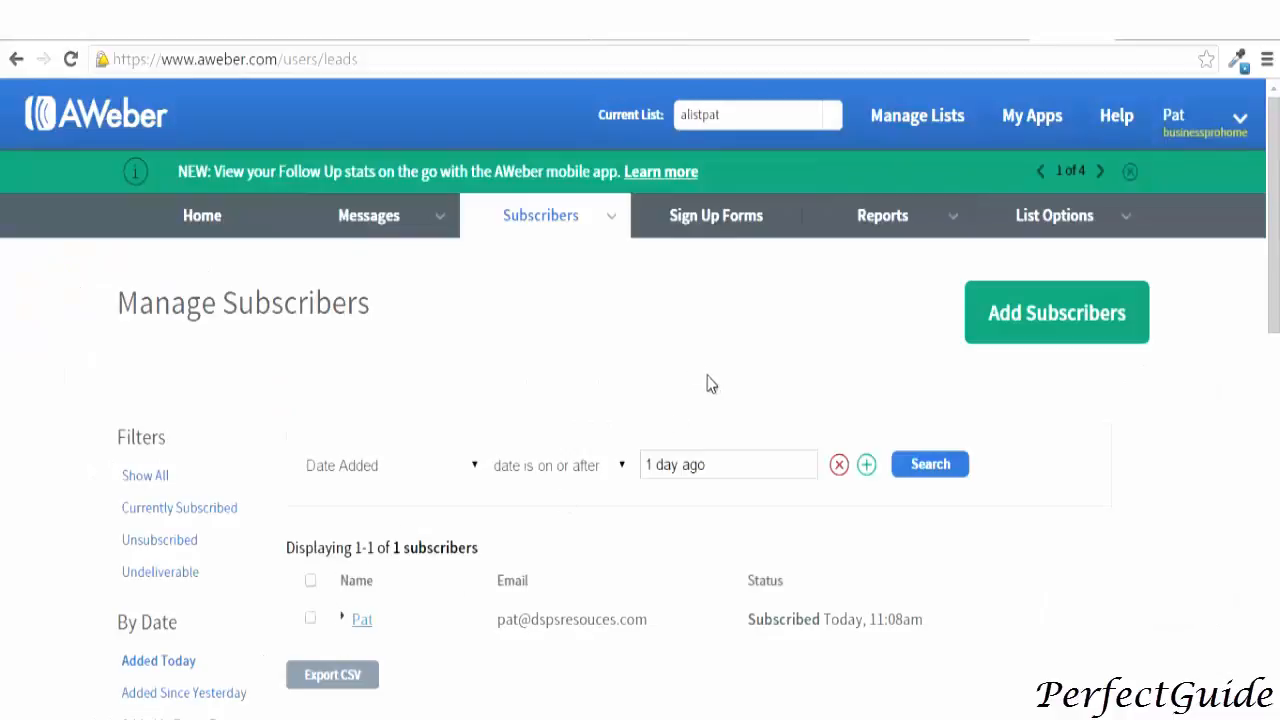
left_click(678, 218)
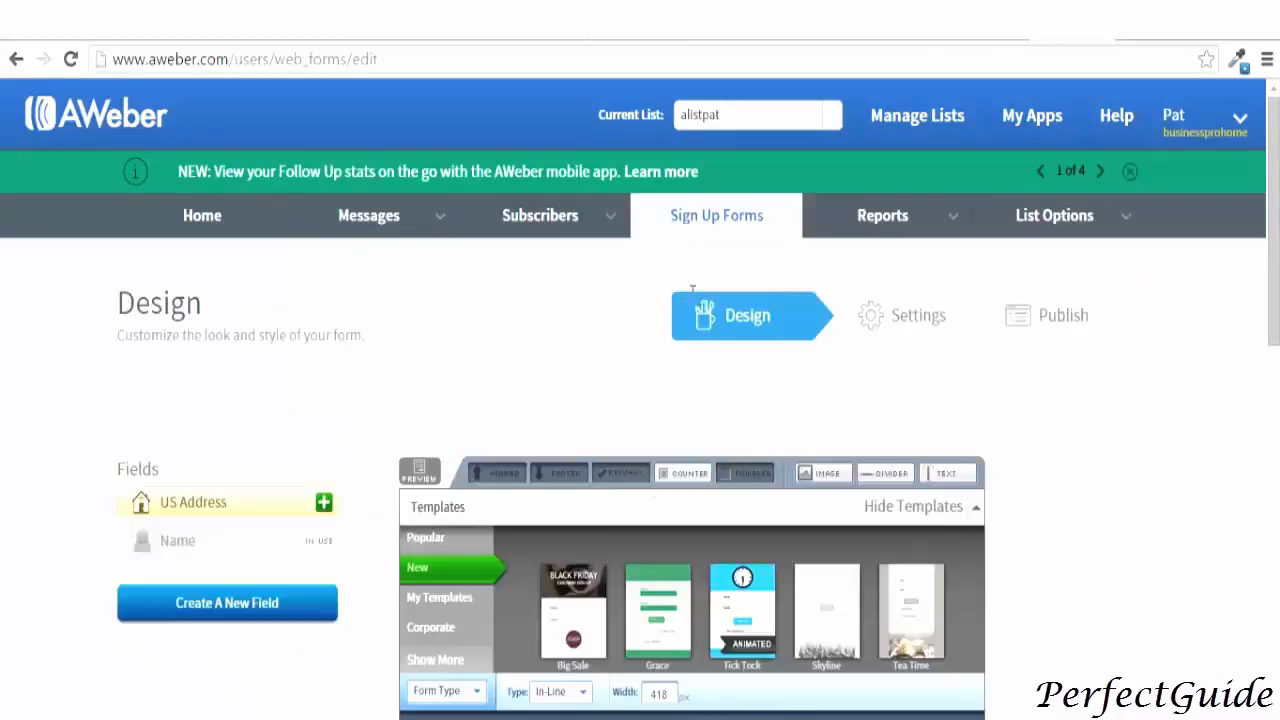
left_click(706, 219)
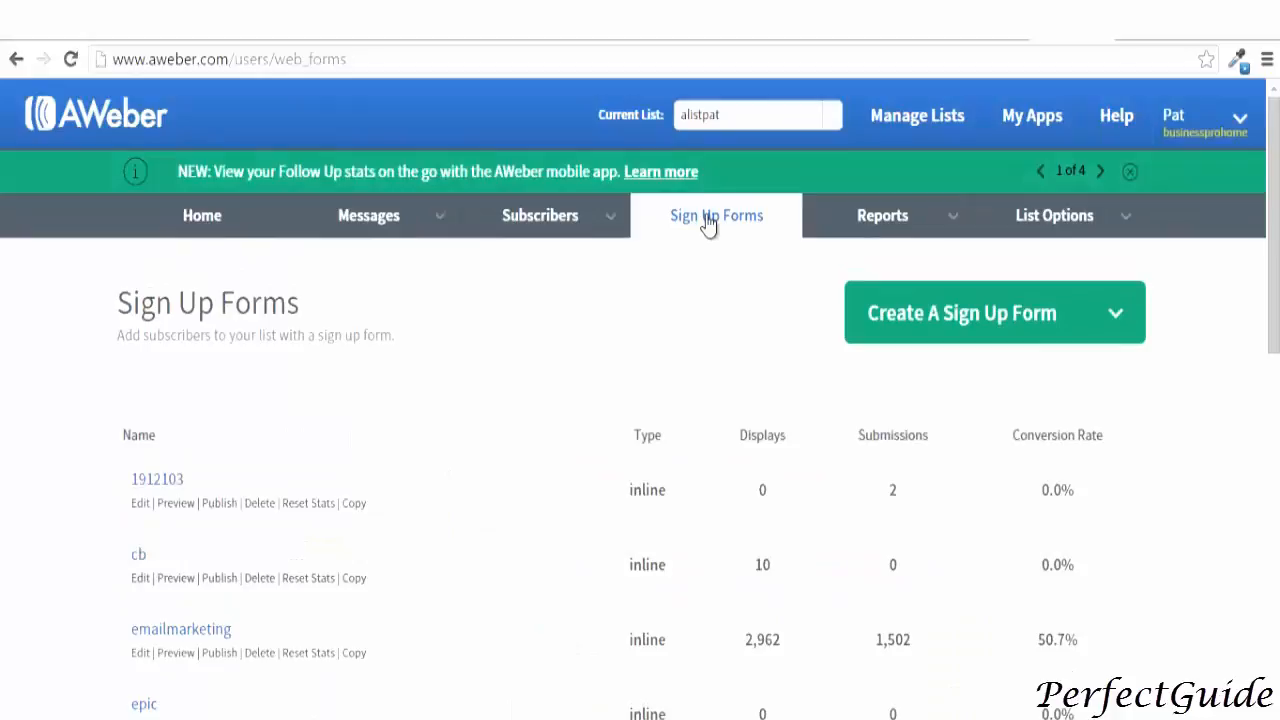
left_click(943, 327)
left_click(940, 368)
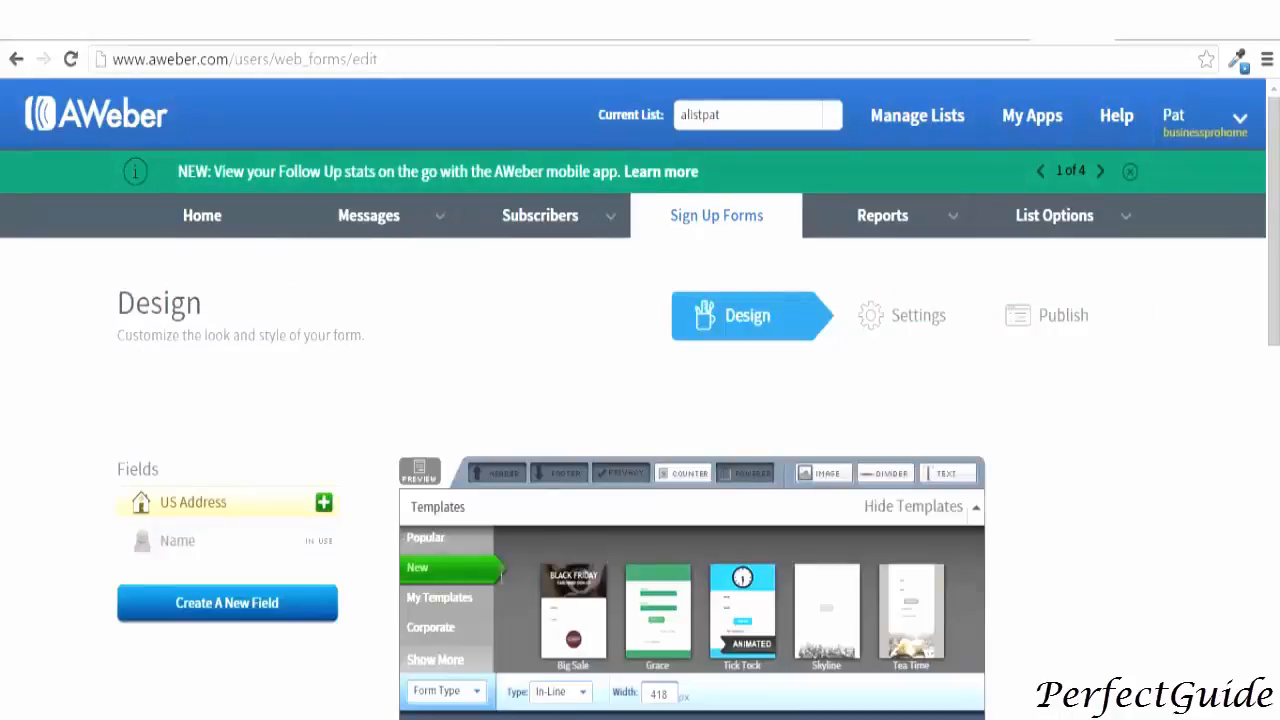
scroll(499, 576, "down", 5)
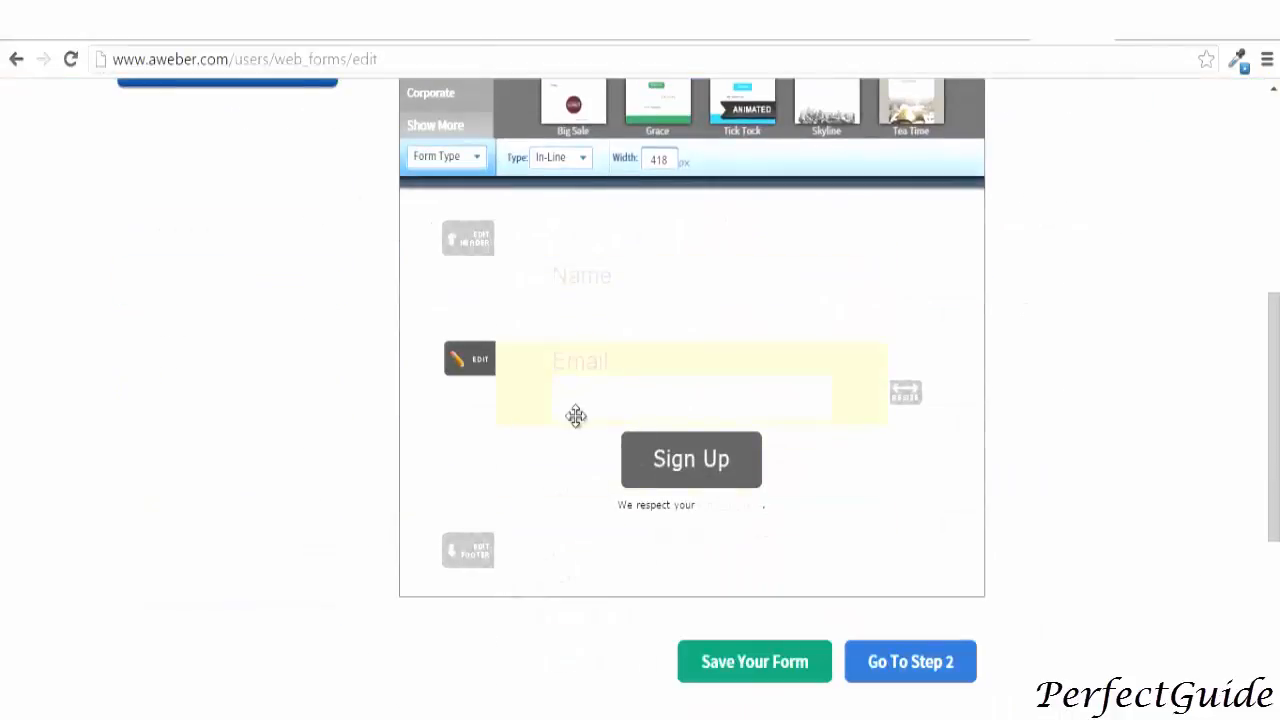
left_click(828, 658)
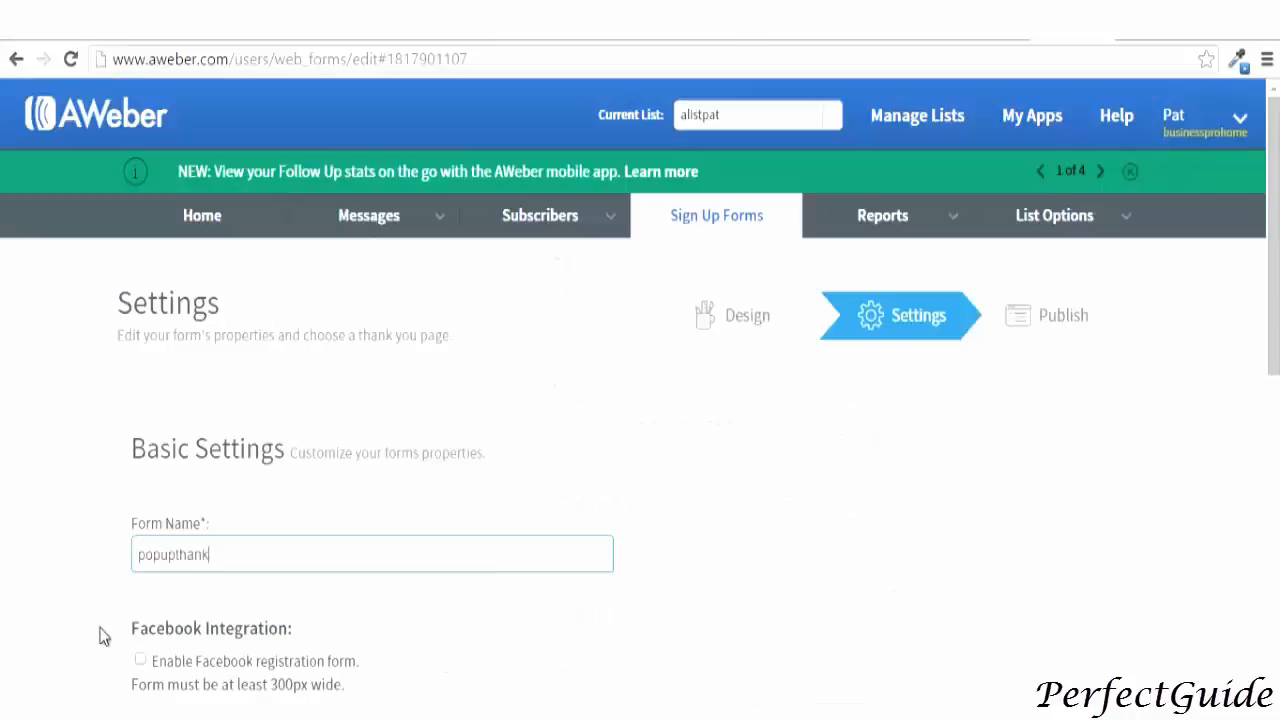
type("you")
scroll(100, 662, "down", 1)
left_click(150, 682)
left_click(155, 712)
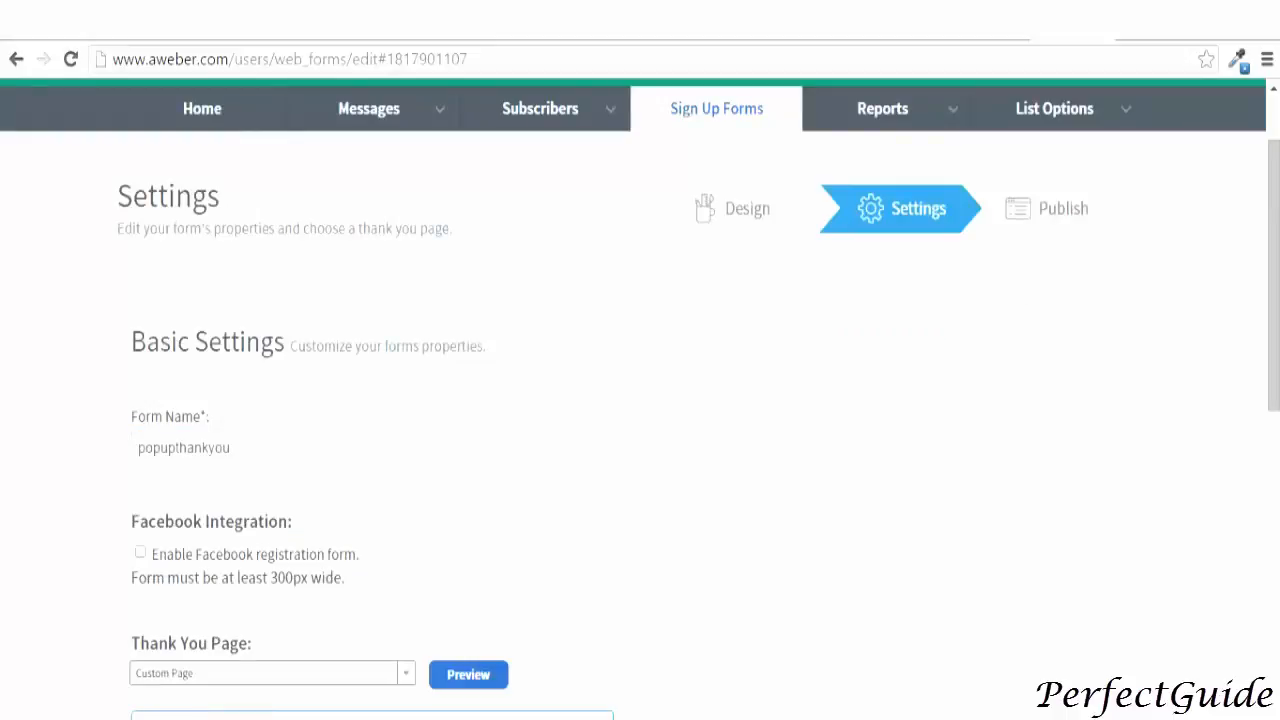
right_click(145, 716)
left_click(205, 482)
scroll(214, 309, "down", 5)
left_click(349, 374)
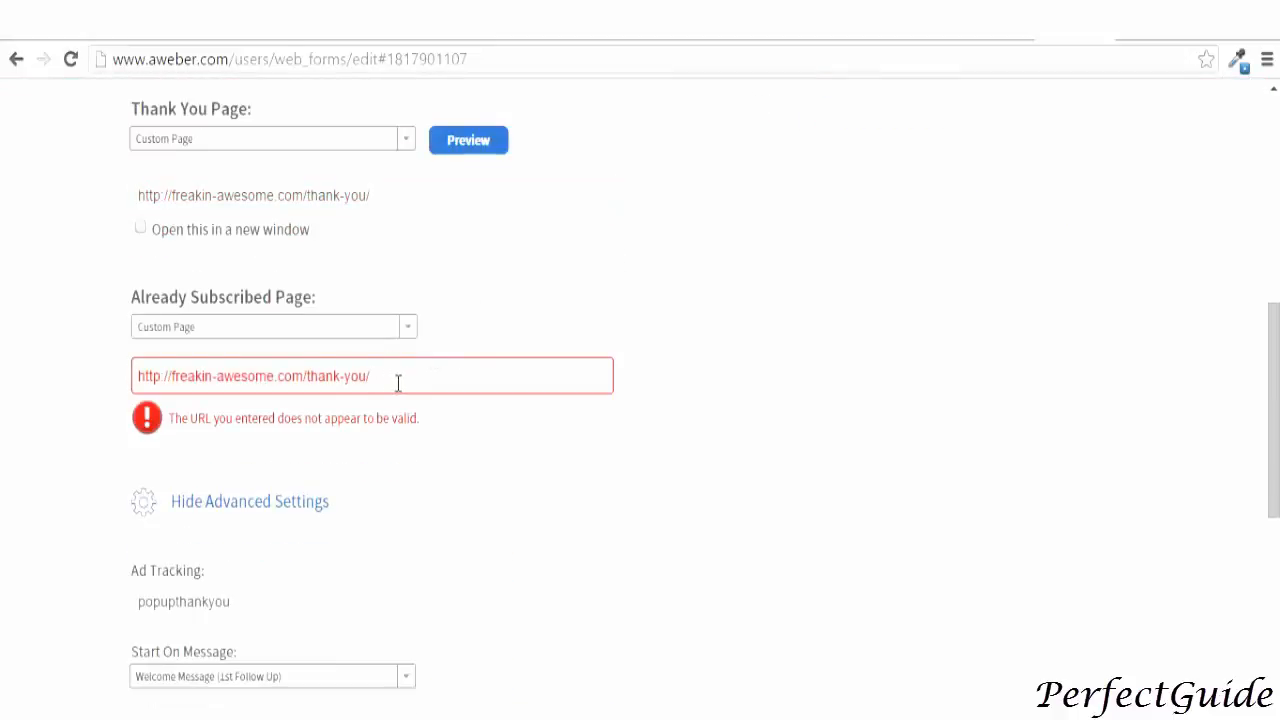
left_click_drag(398, 382, 106, 360)
key("ctrl+c")
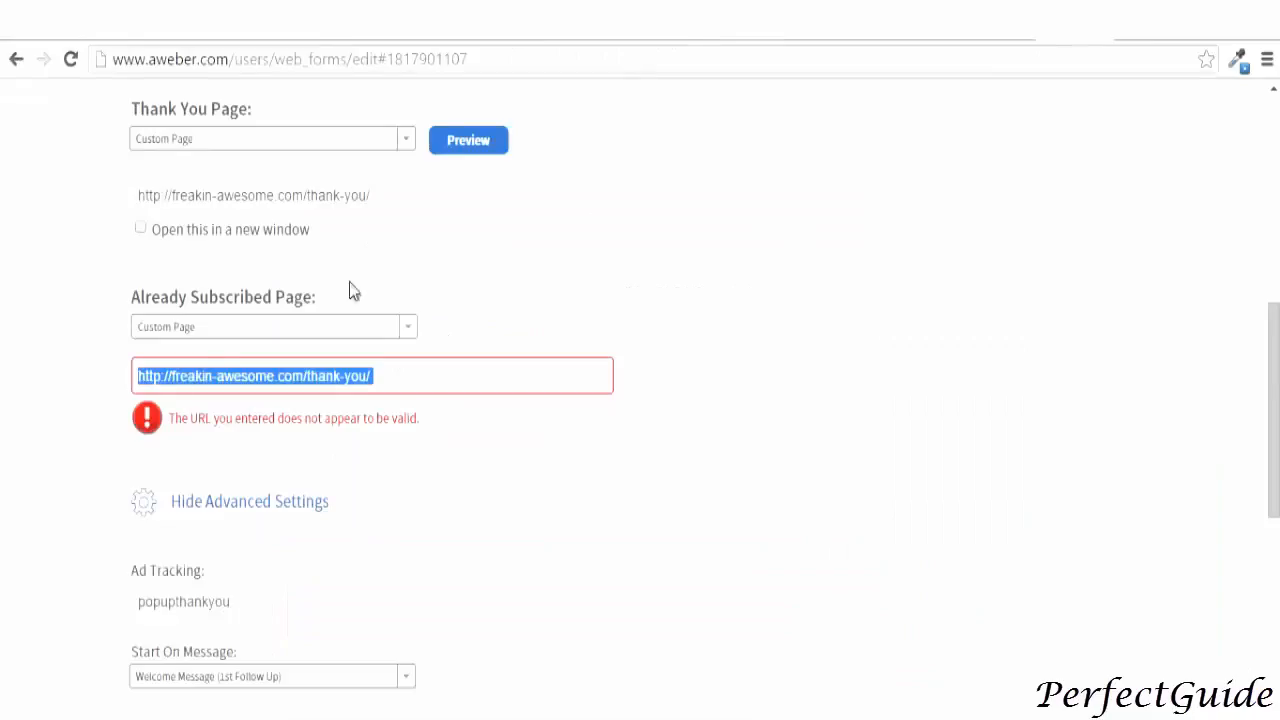
right_click(193, 383)
left_click(243, 510)
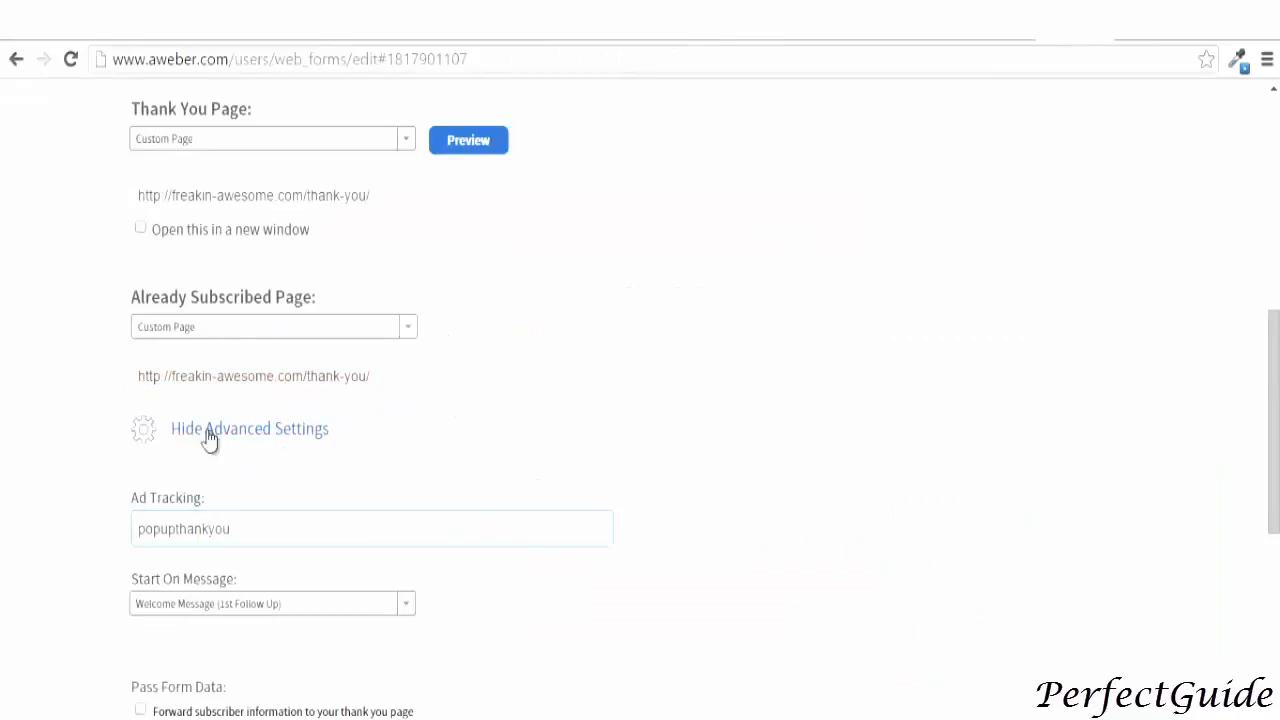
left_click(416, 377)
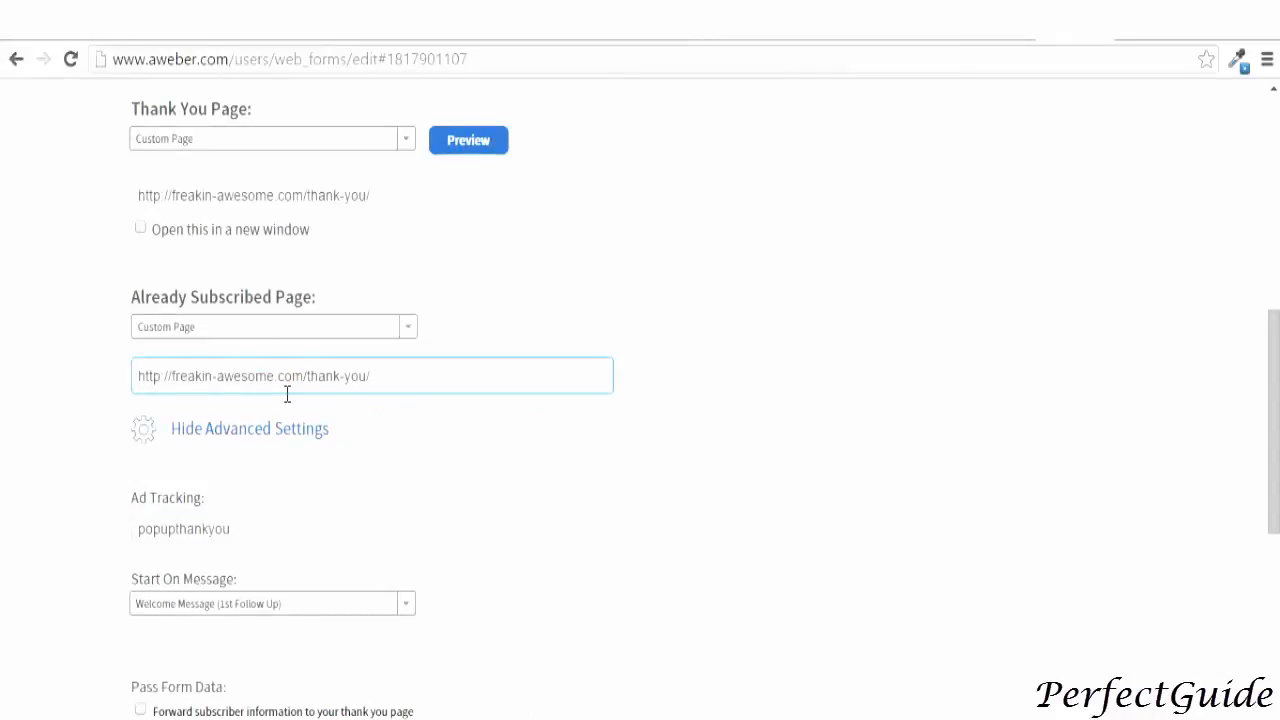
Proceed to publishing the popupthankyou form and choose to install it yourself using the Raw HTML Version.
scroll(287, 394, "down", 1)
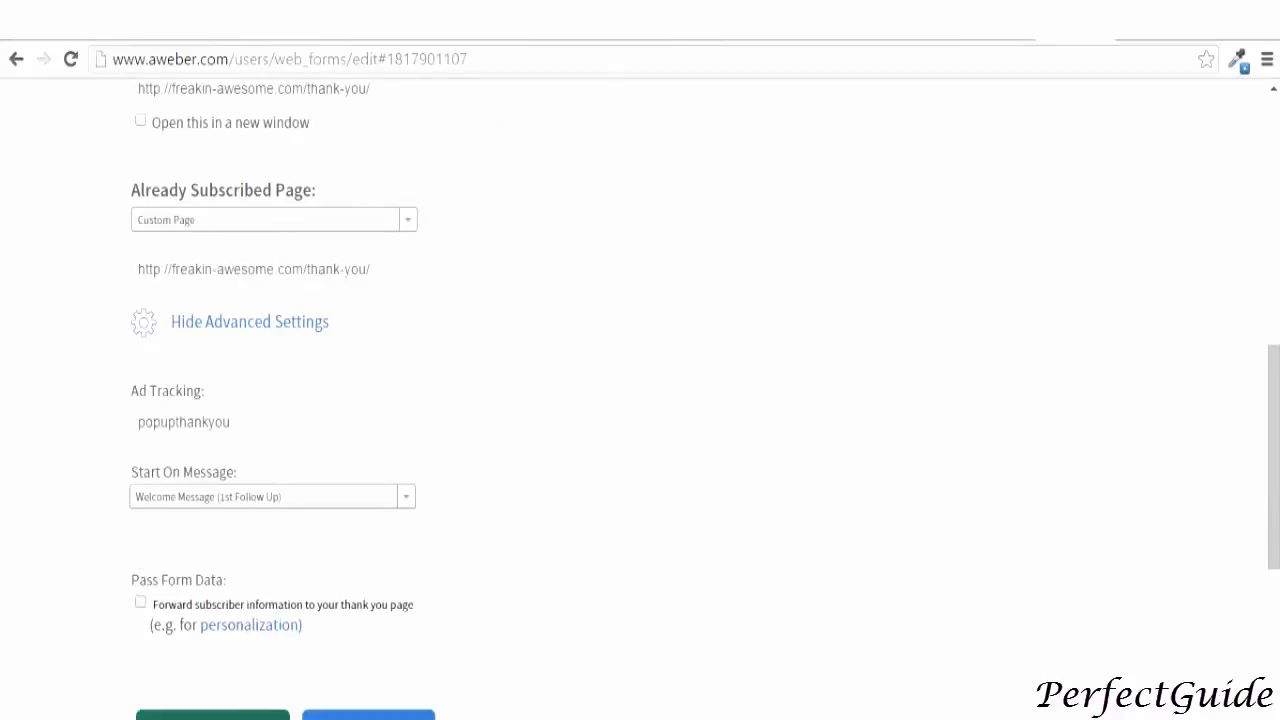
scroll(357, 634, "down", 2)
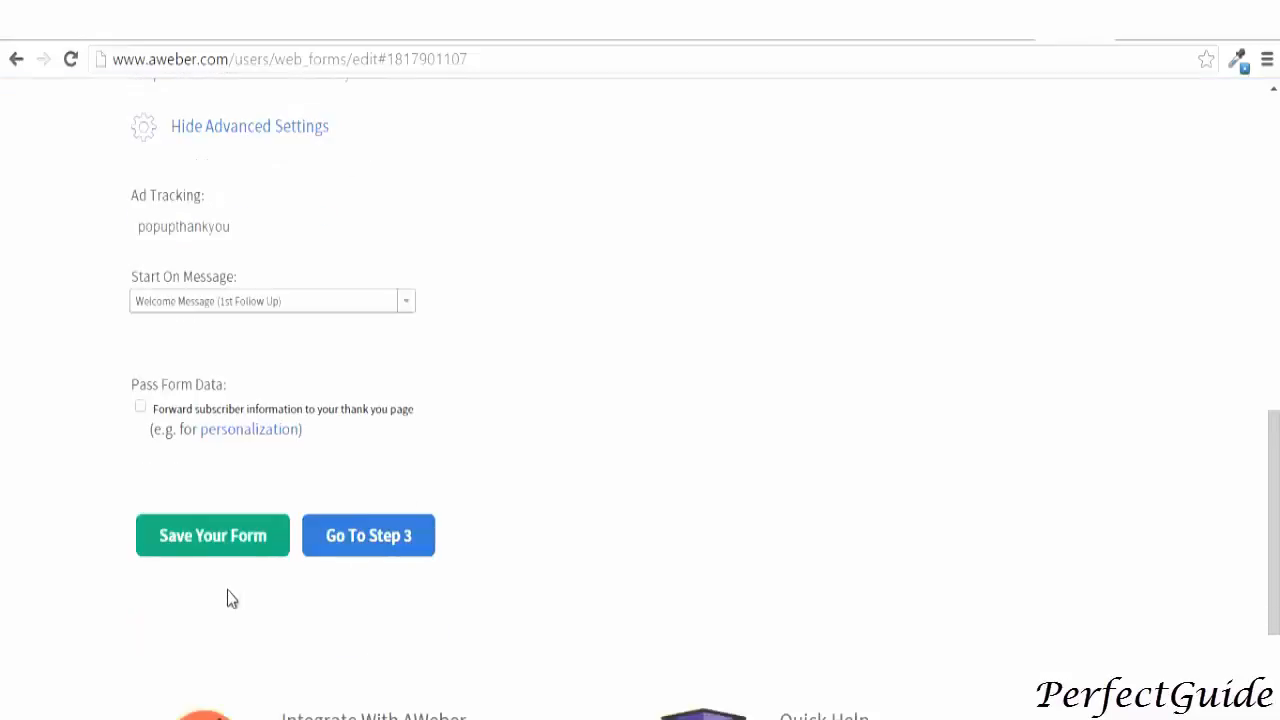
left_click(366, 535)
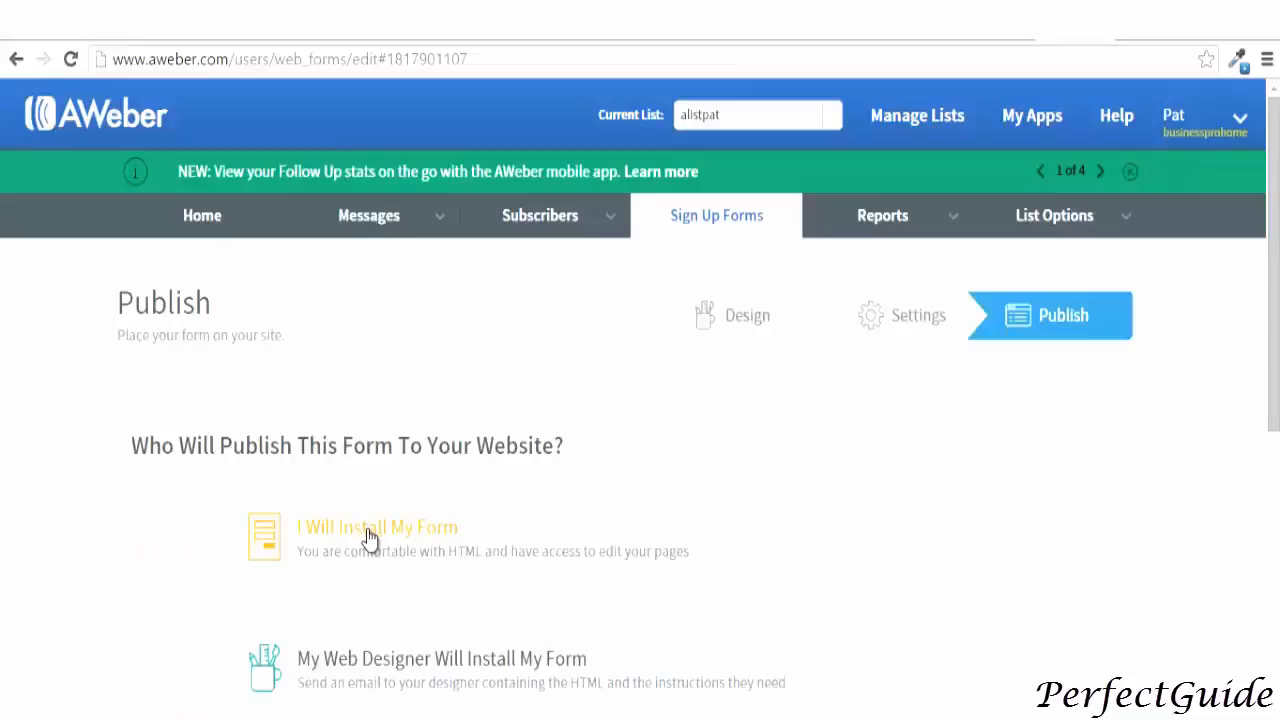
left_click(368, 537)
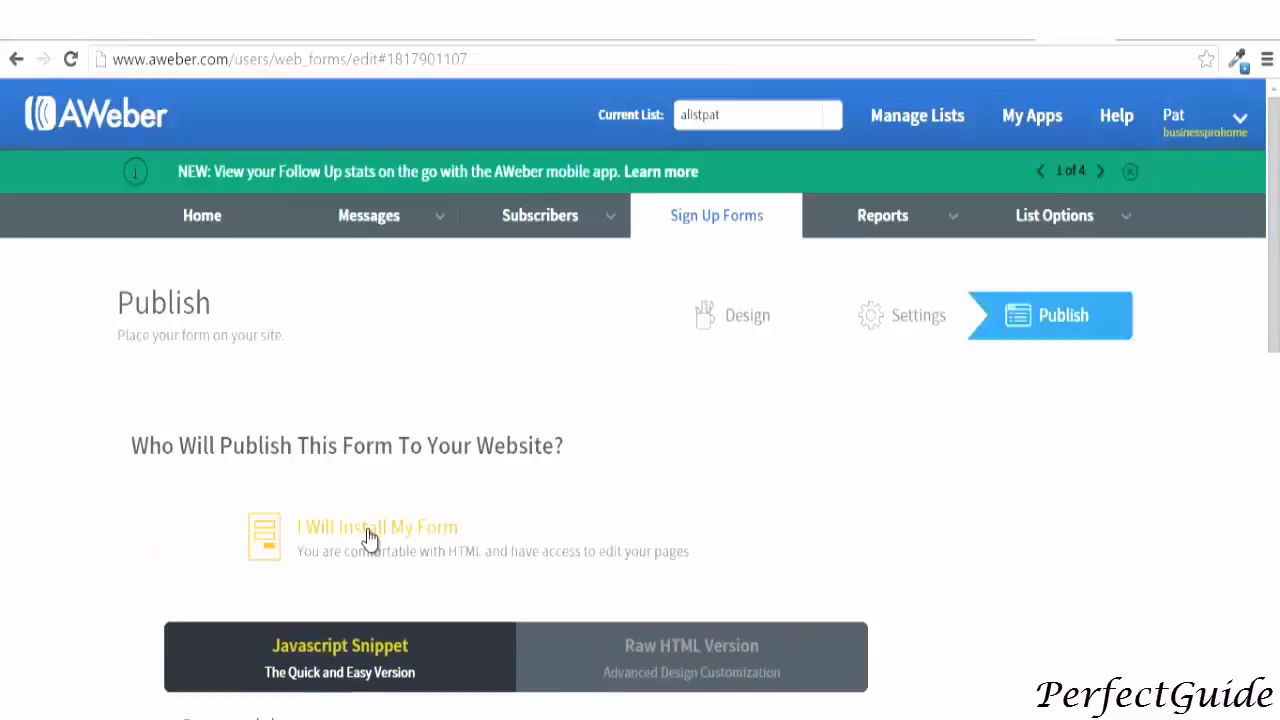
left_click(617, 665)
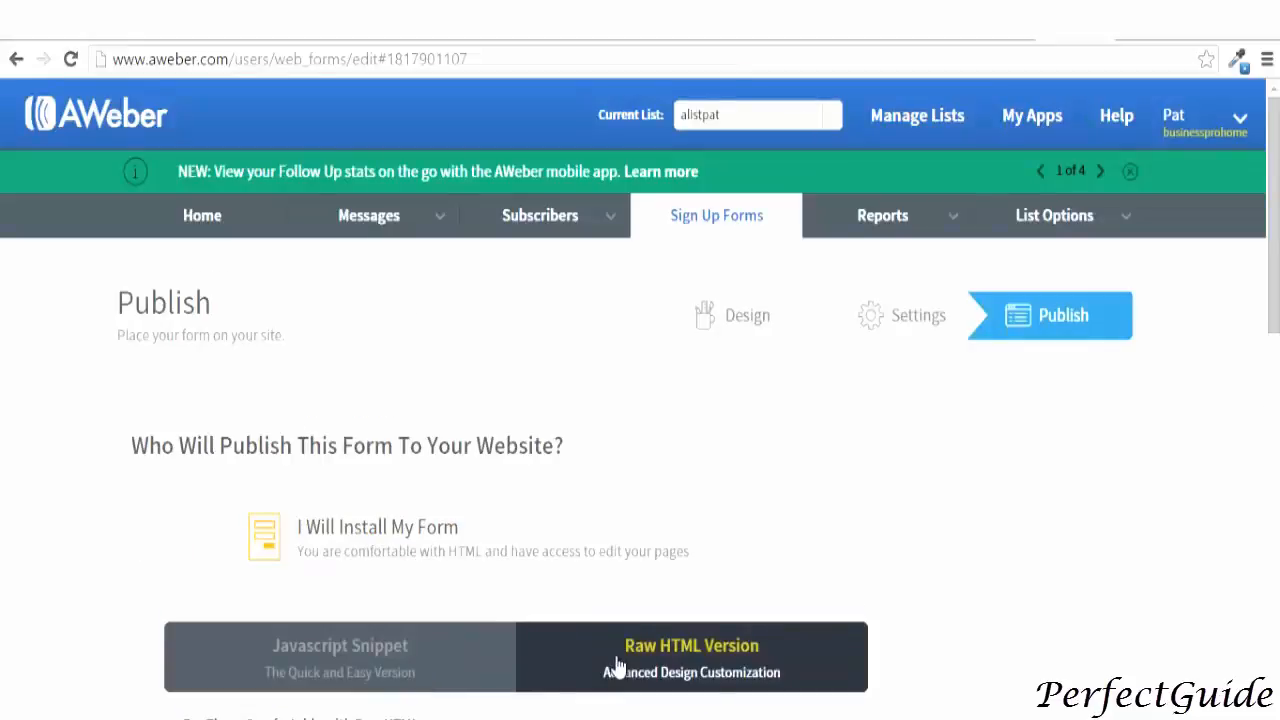
Copy all of the popupthankyou form's raw HTML code.
scroll(615, 665, "down", 3)
left_click(203, 667)
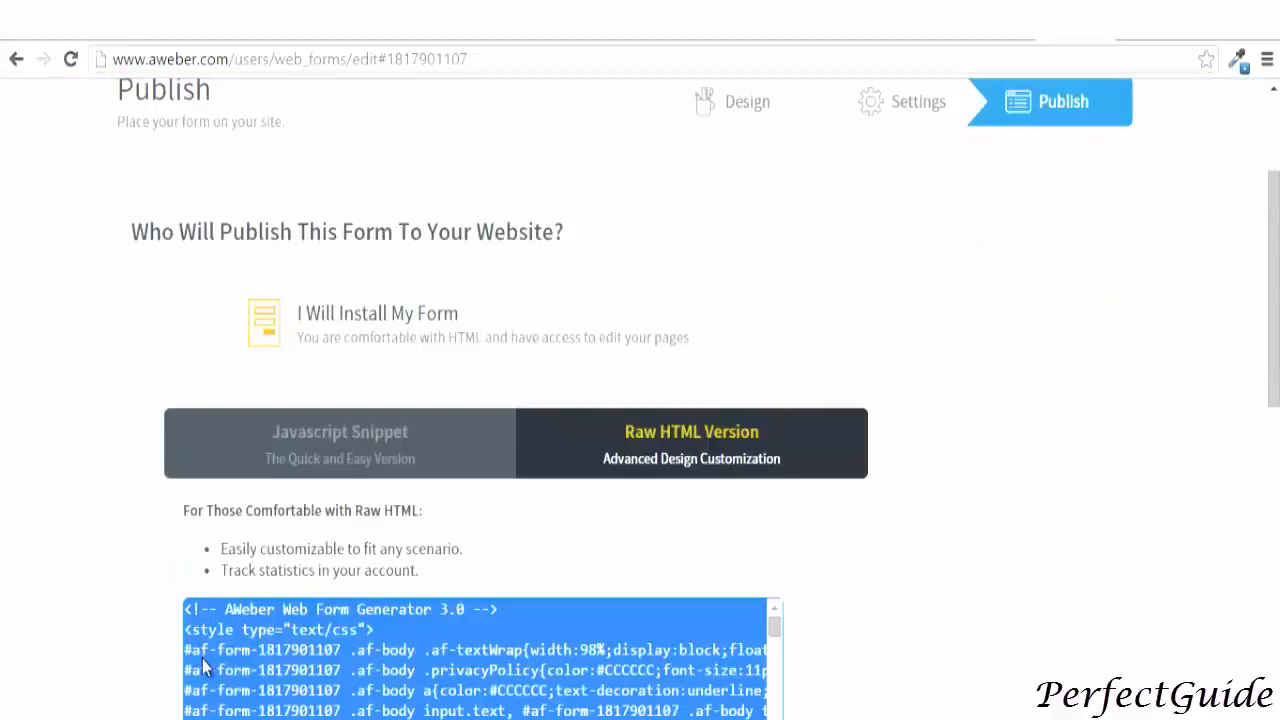
right_click(203, 667)
left_click(294, 380)
scroll(284, 601, "down", 10)
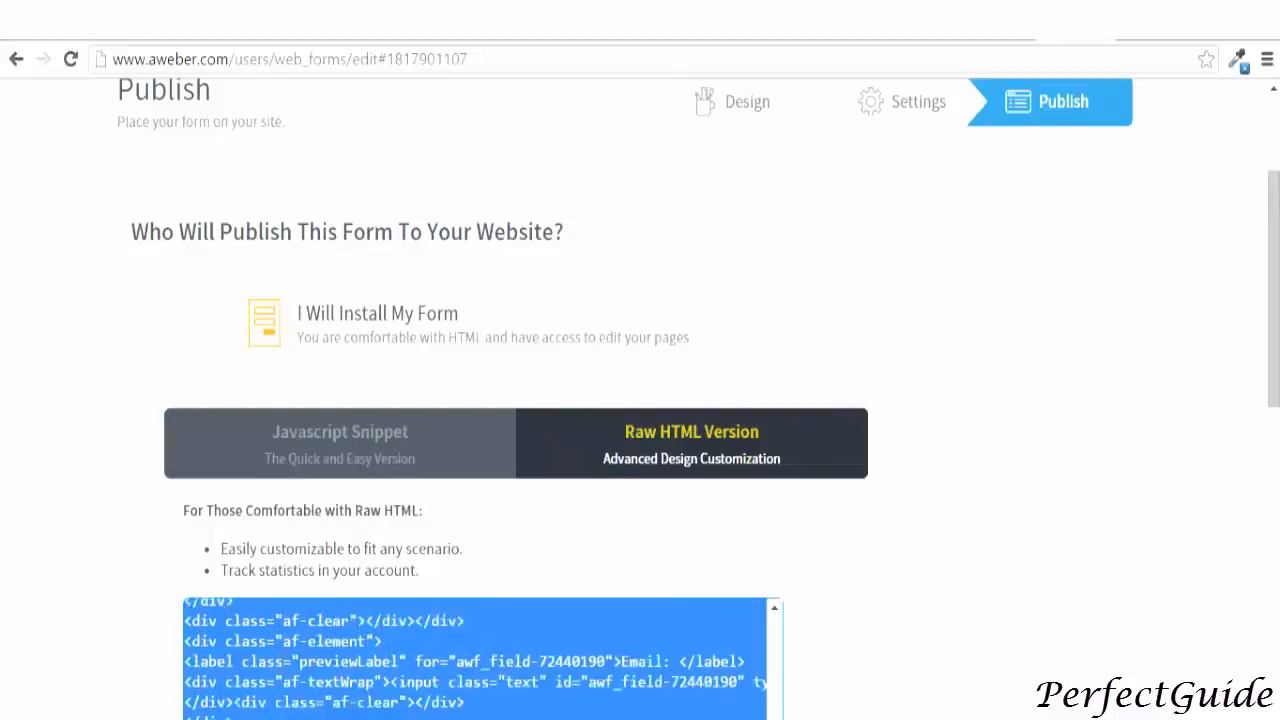
scroll(284, 601, "down", 5)
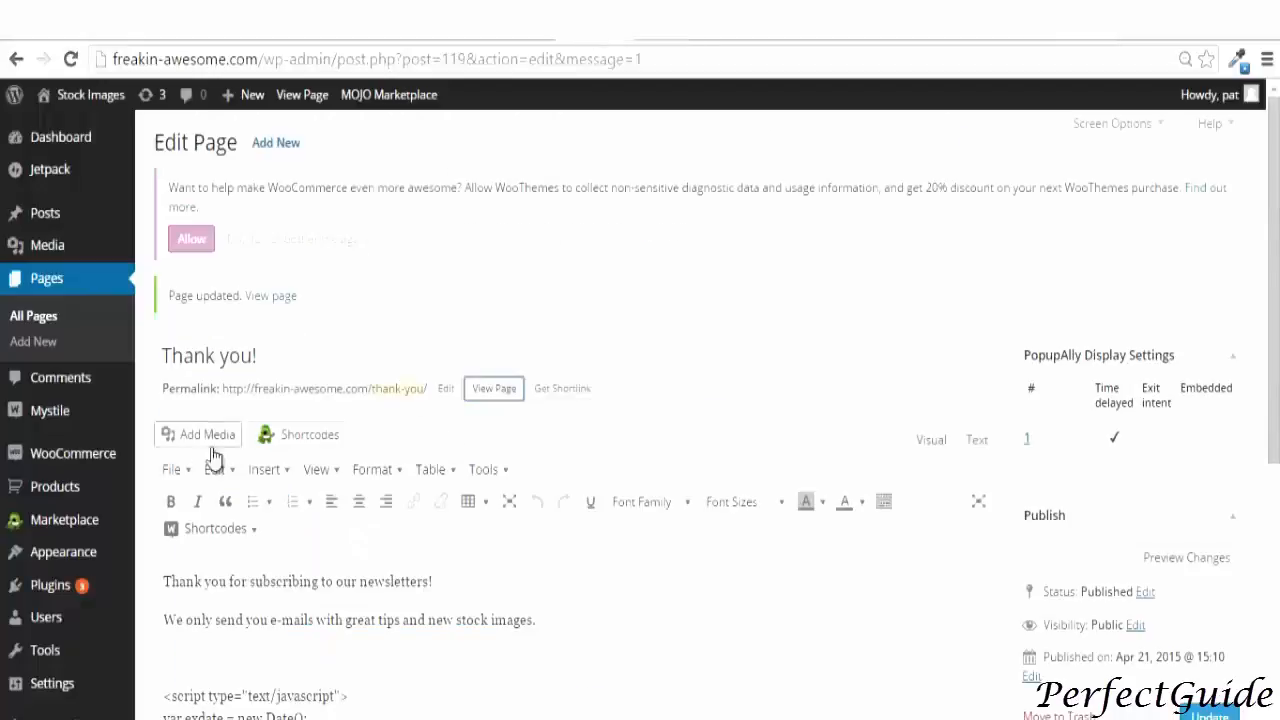
Replace Popup 1's sign-up form HTML with the copied AWeber code in the PopupAlly style settings and save the changes.
mouse_move(80, 716)
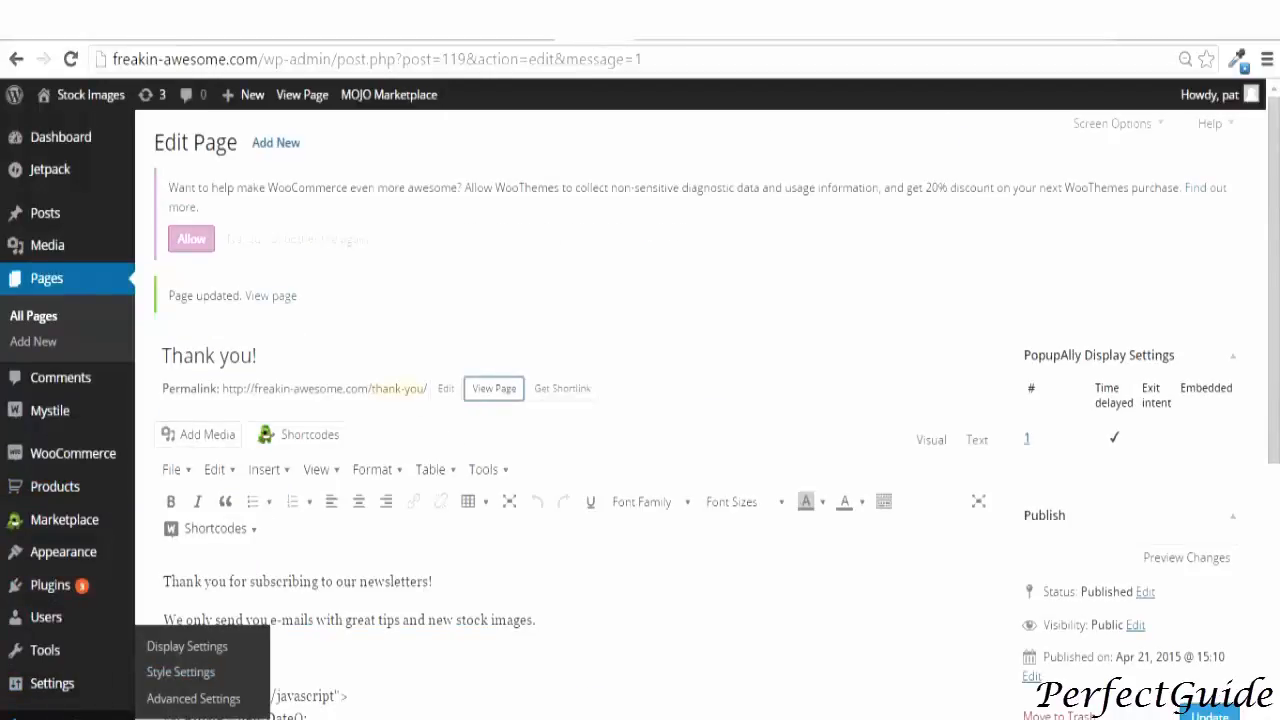
left_click(180, 672)
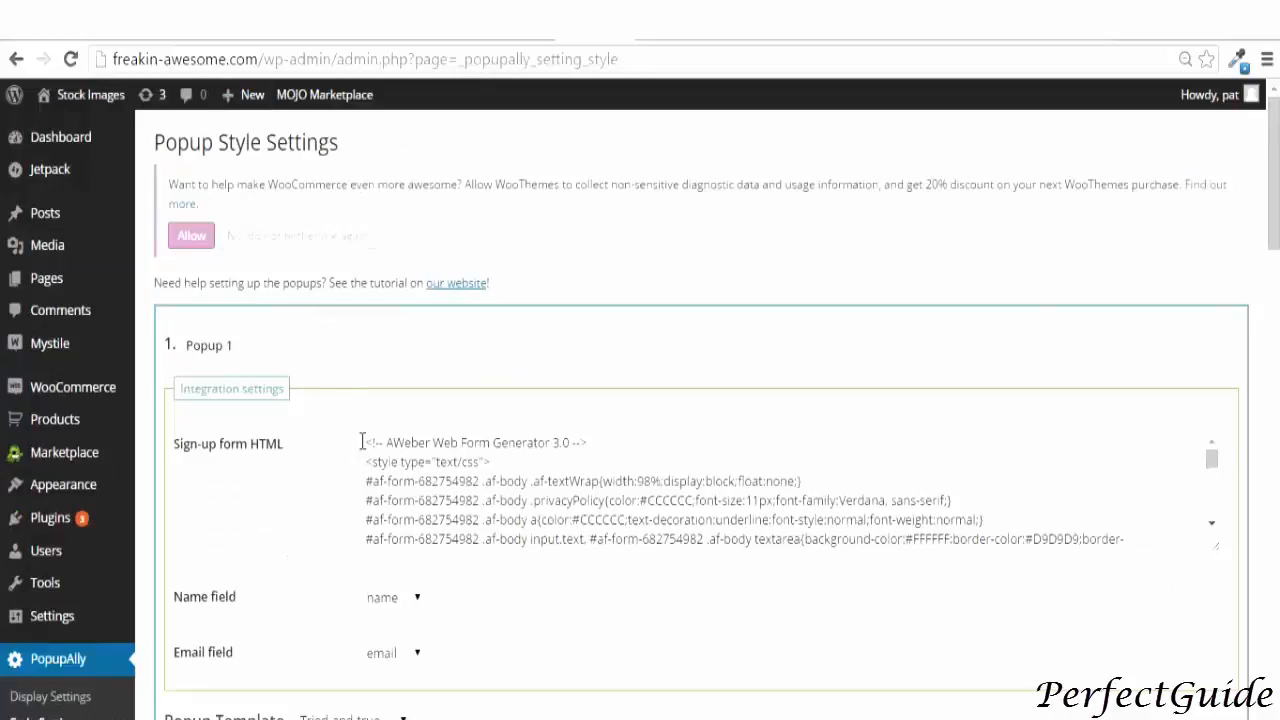
left_click_drag(361, 443, 681, 548)
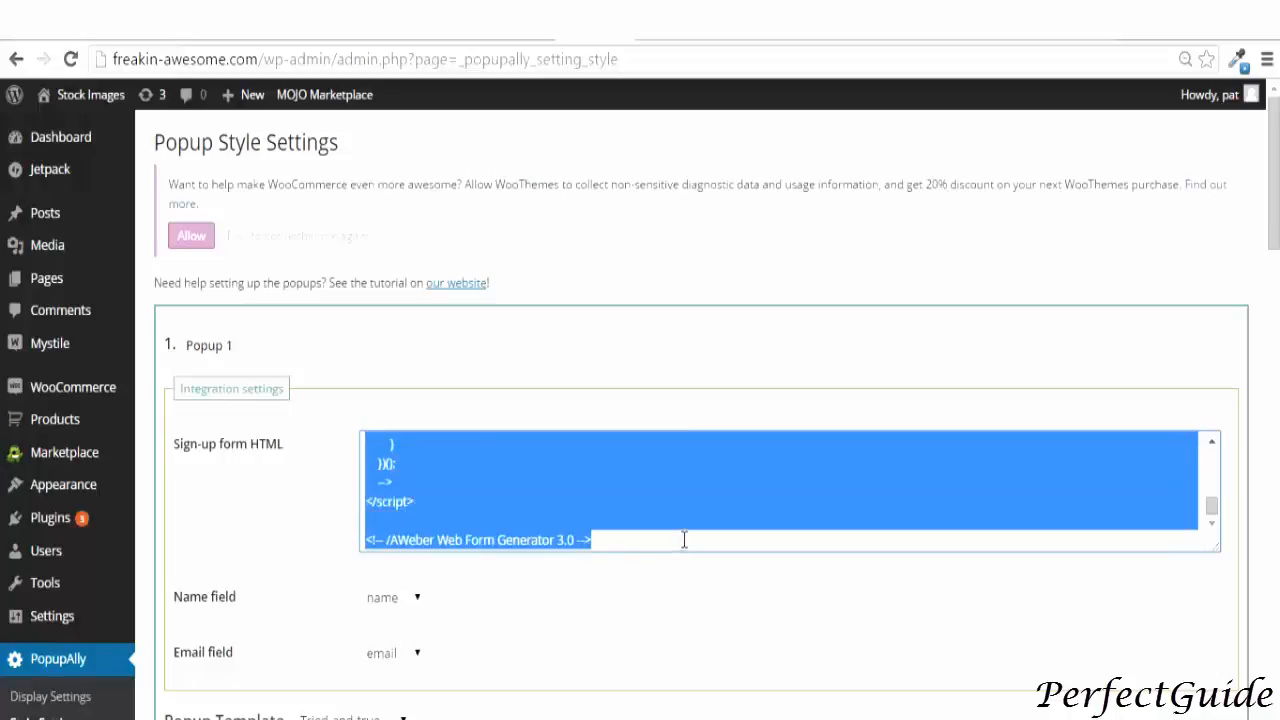
right_click(560, 497)
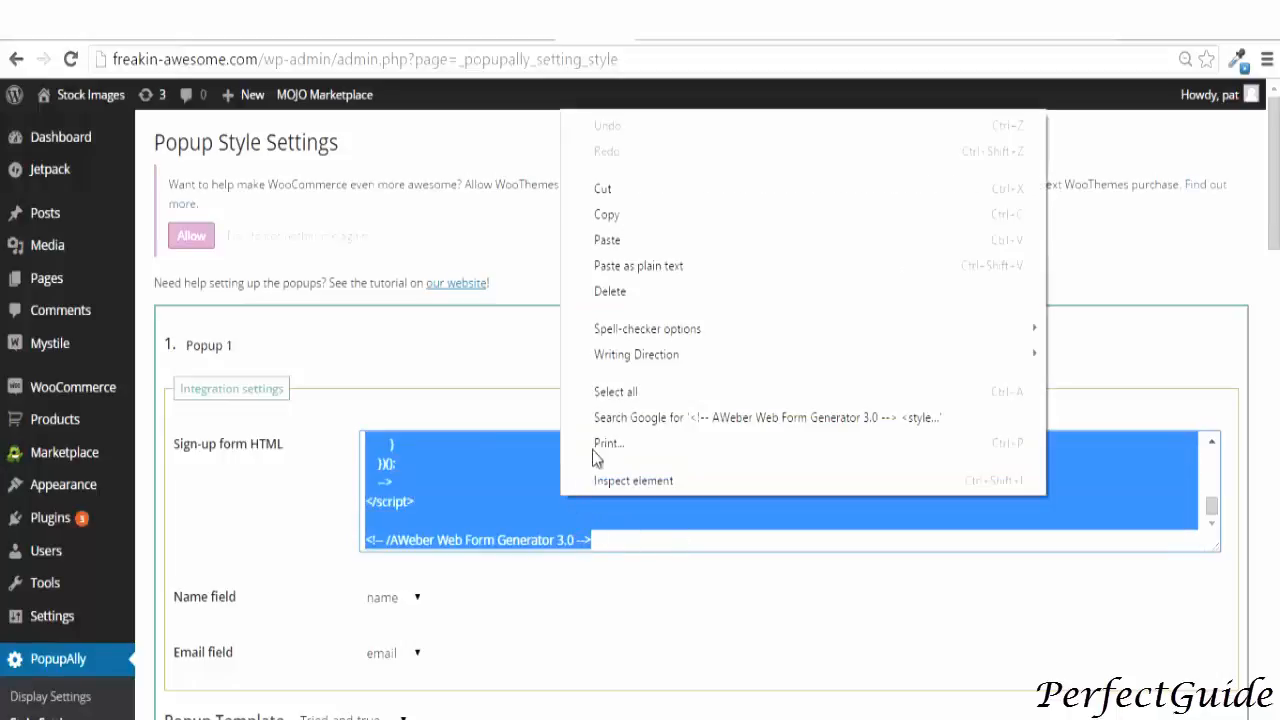
left_click(668, 238)
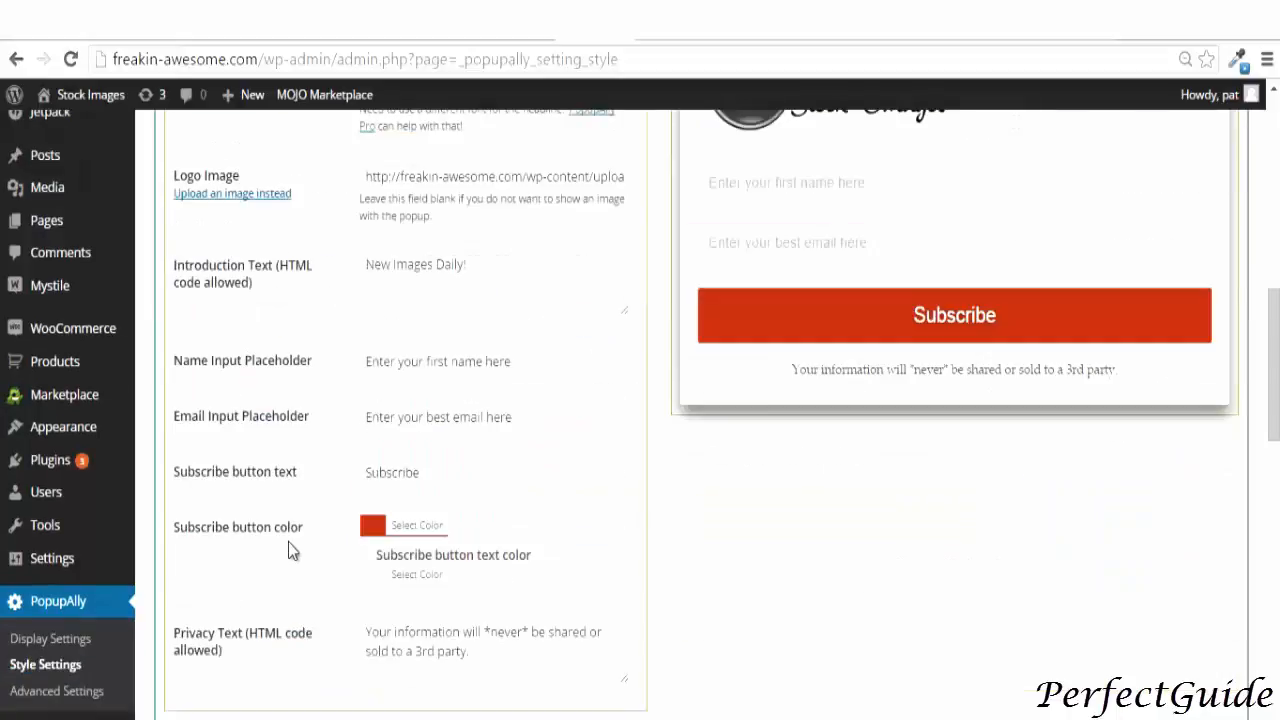
scroll(286, 543, "down", 4)
scroll(190, 590, "down", 10)
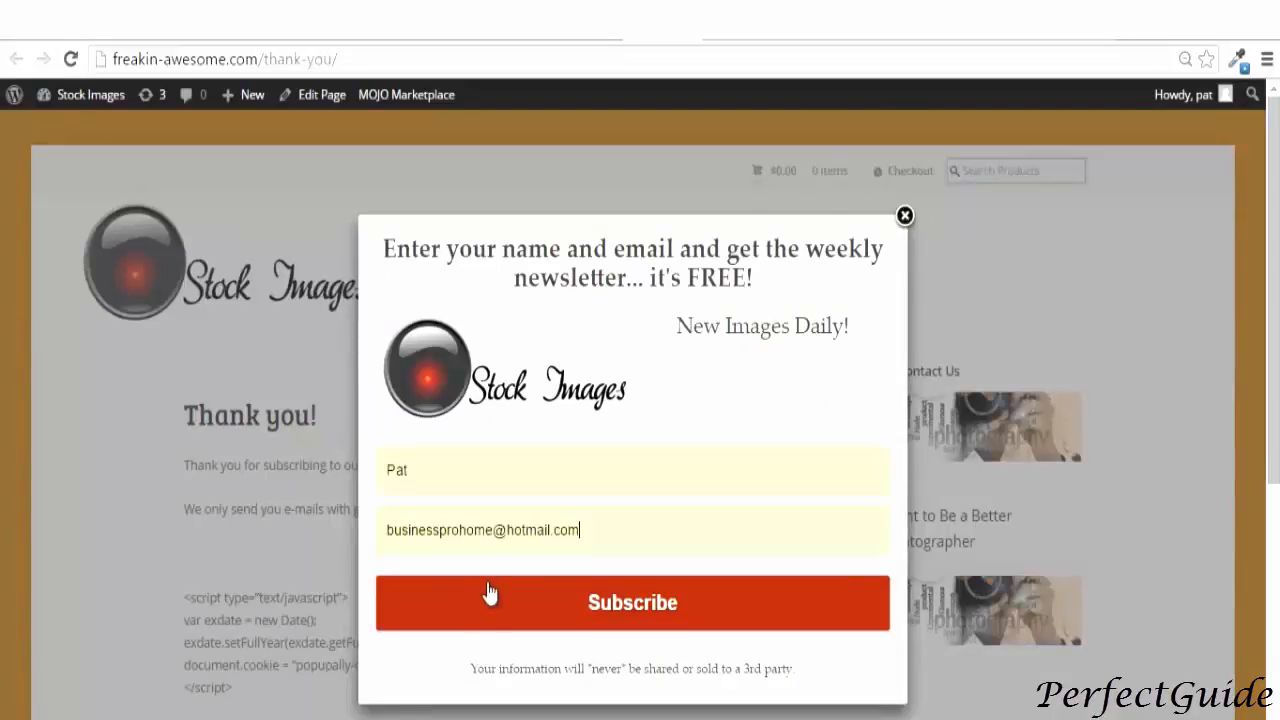
Submit the test subscription from the popup, complete the captcha verification, and check the thank-you page and the site's home page.
left_click(556, 603)
type("231")
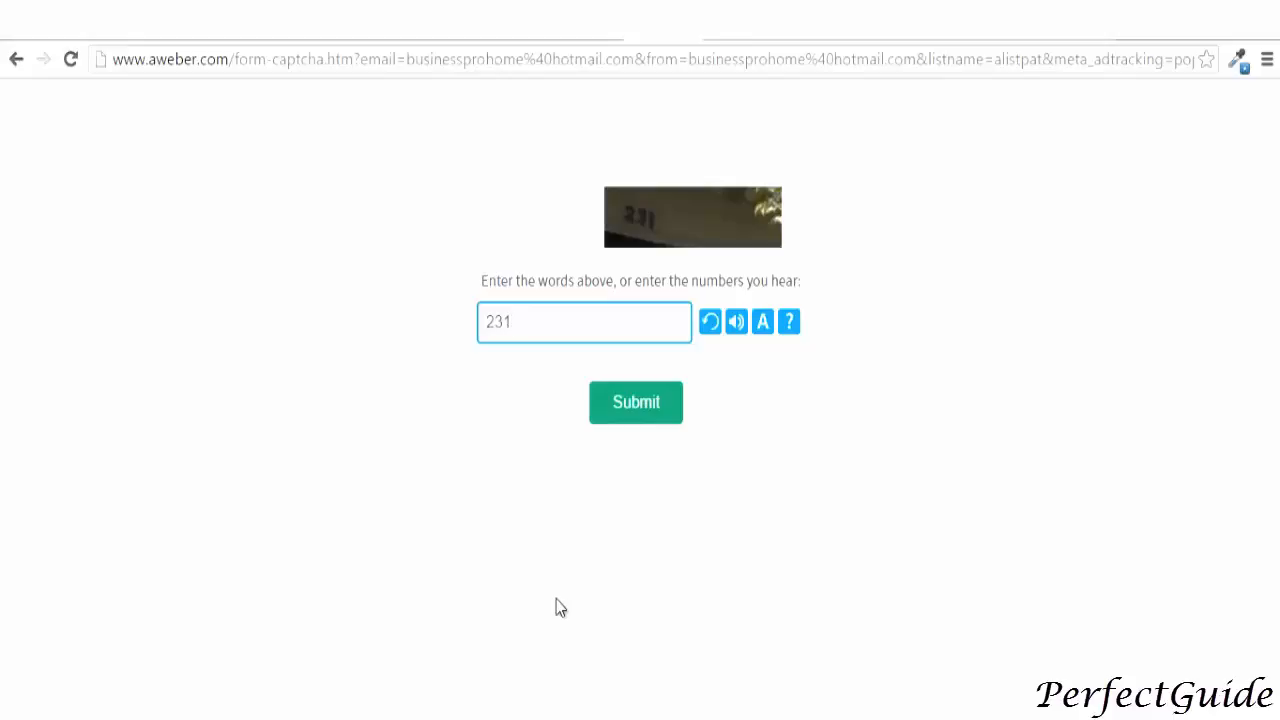
left_click(636, 402)
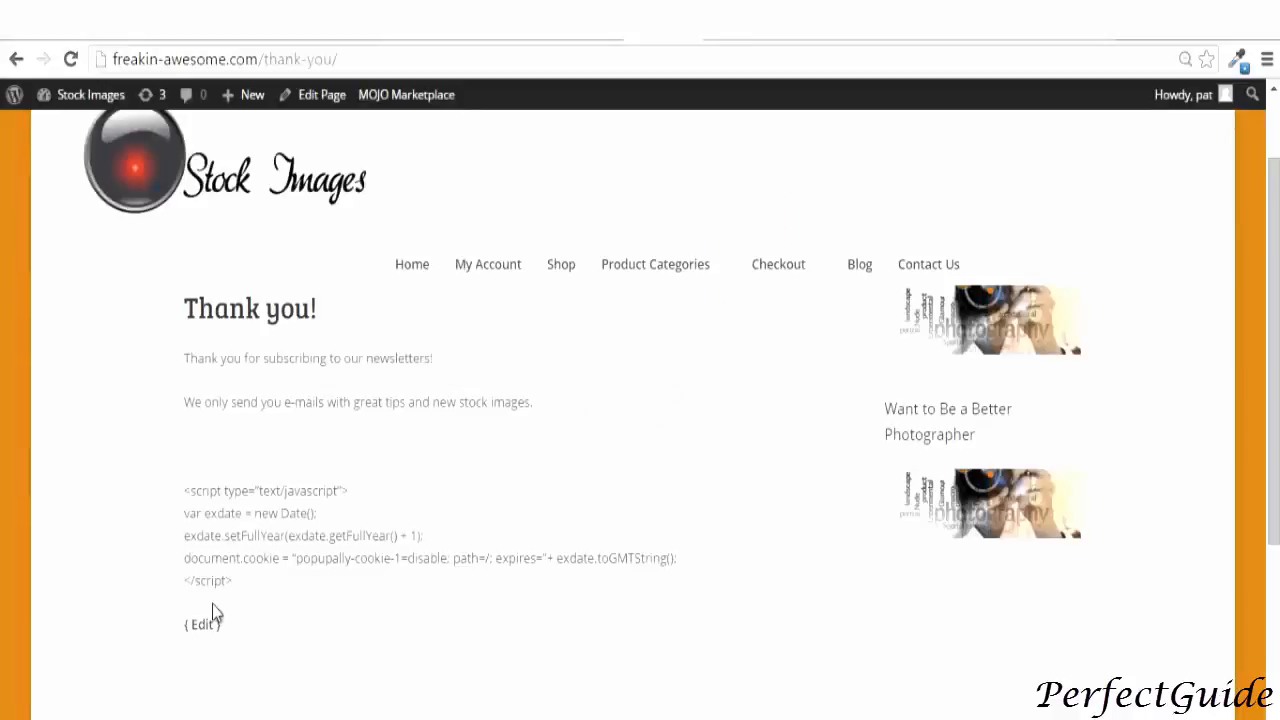
scroll(212, 610, "up", 2)
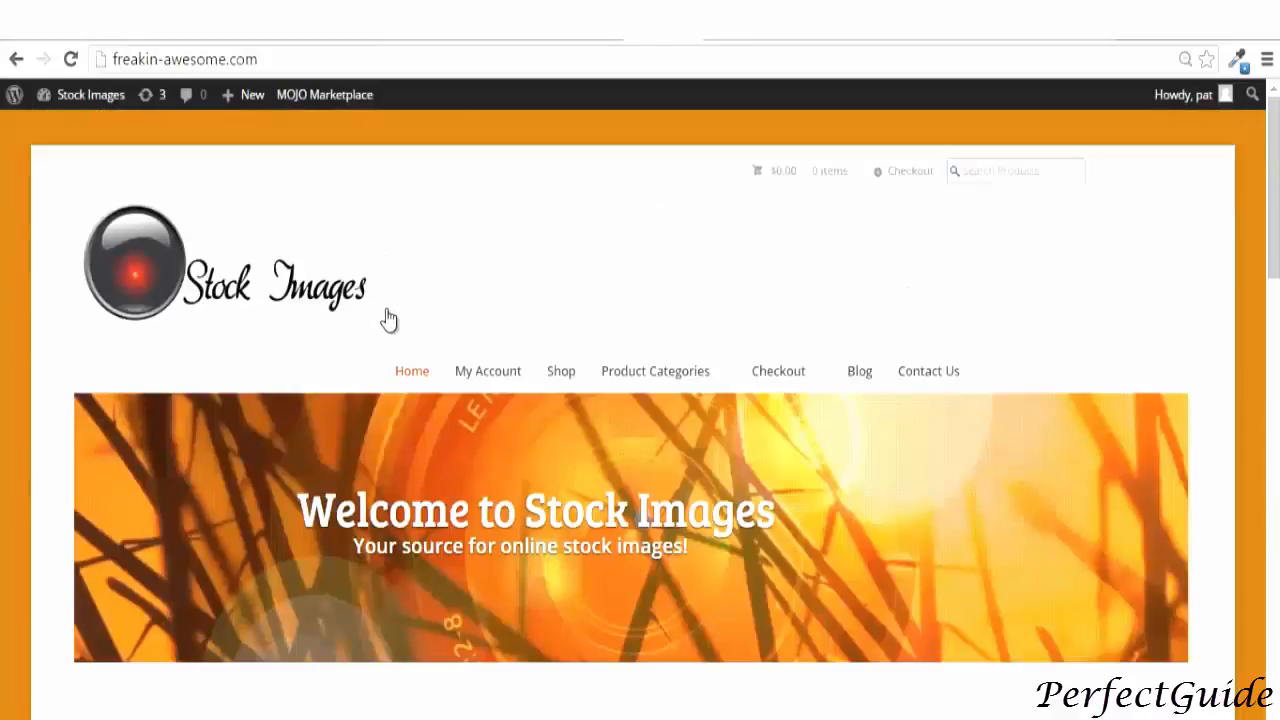
scroll(390, 325, "down", 3)
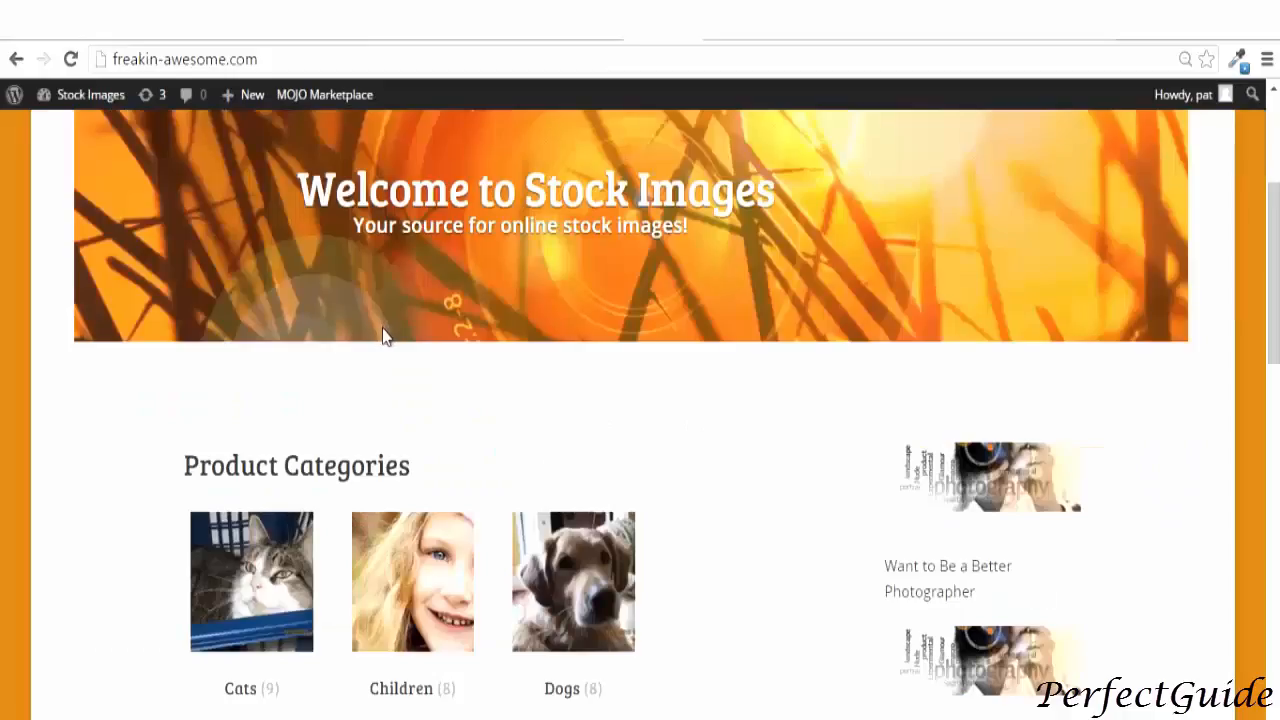
scroll(385, 336, "up", 3)
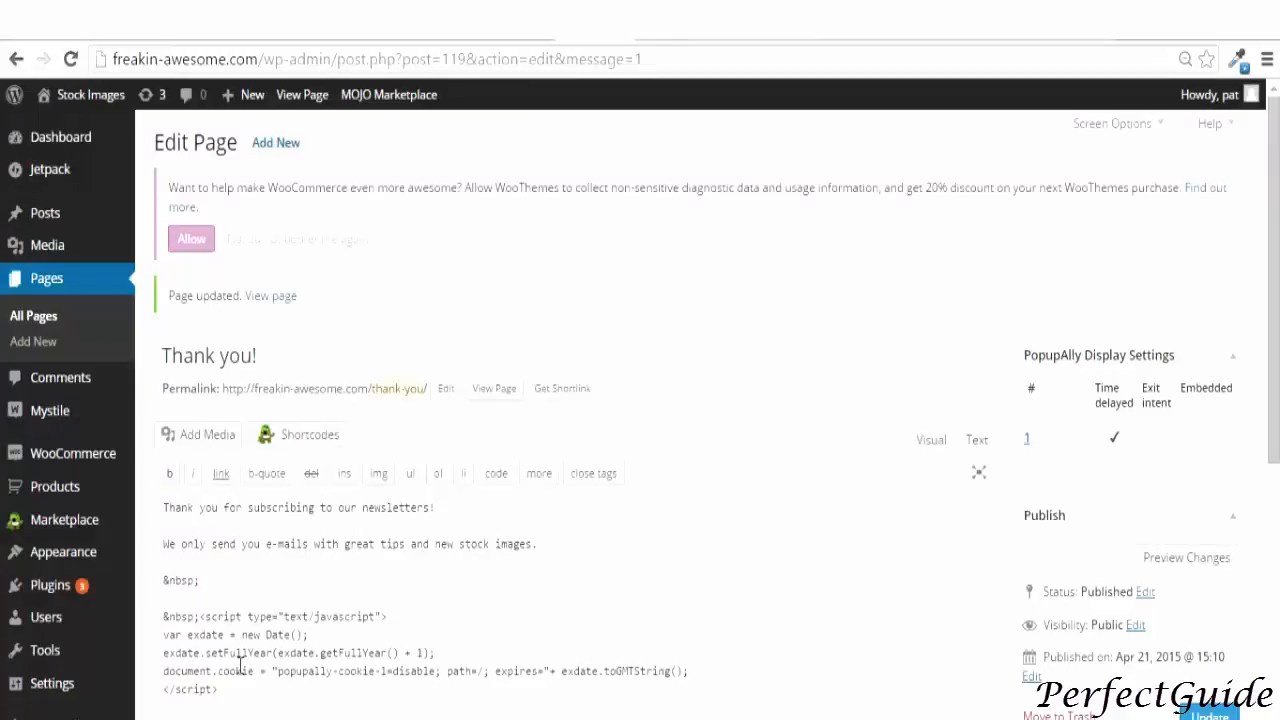
Enable the embedded sign-up for Popup 2 in the PopupAlly display settings.
mouse_move(52, 683)
left_click(171, 672)
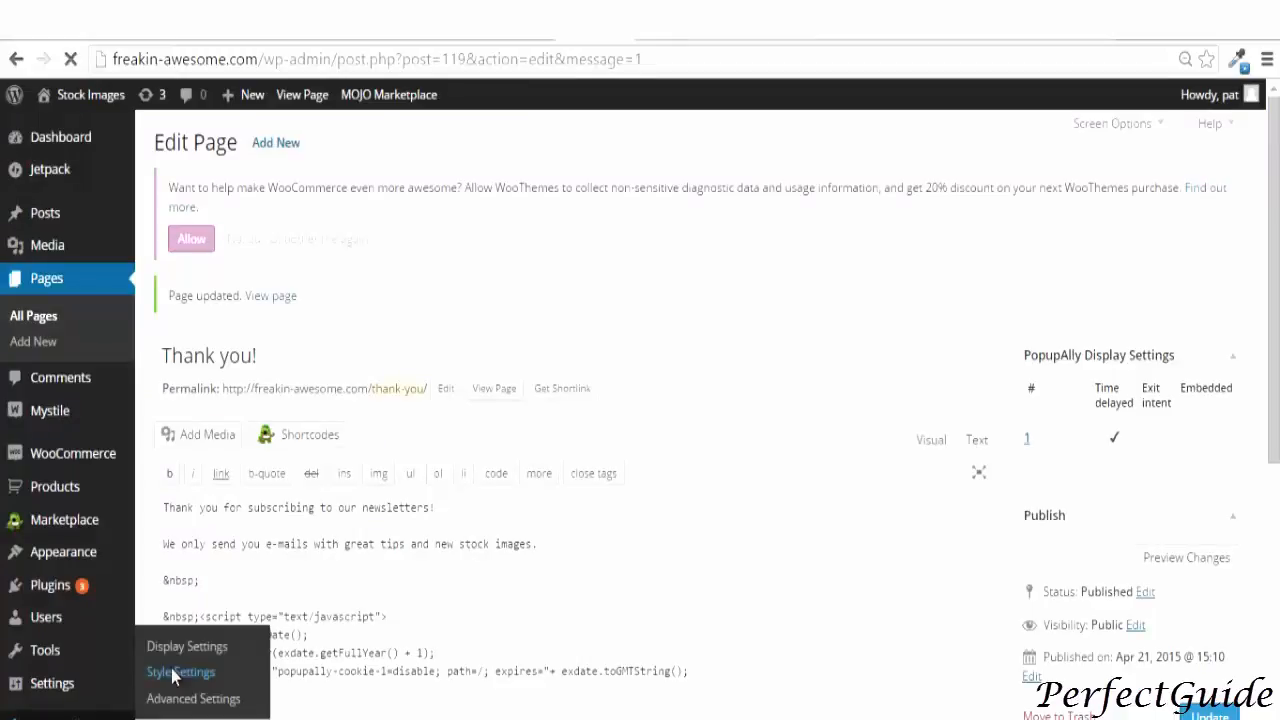
scroll(435, 583, "down", 10)
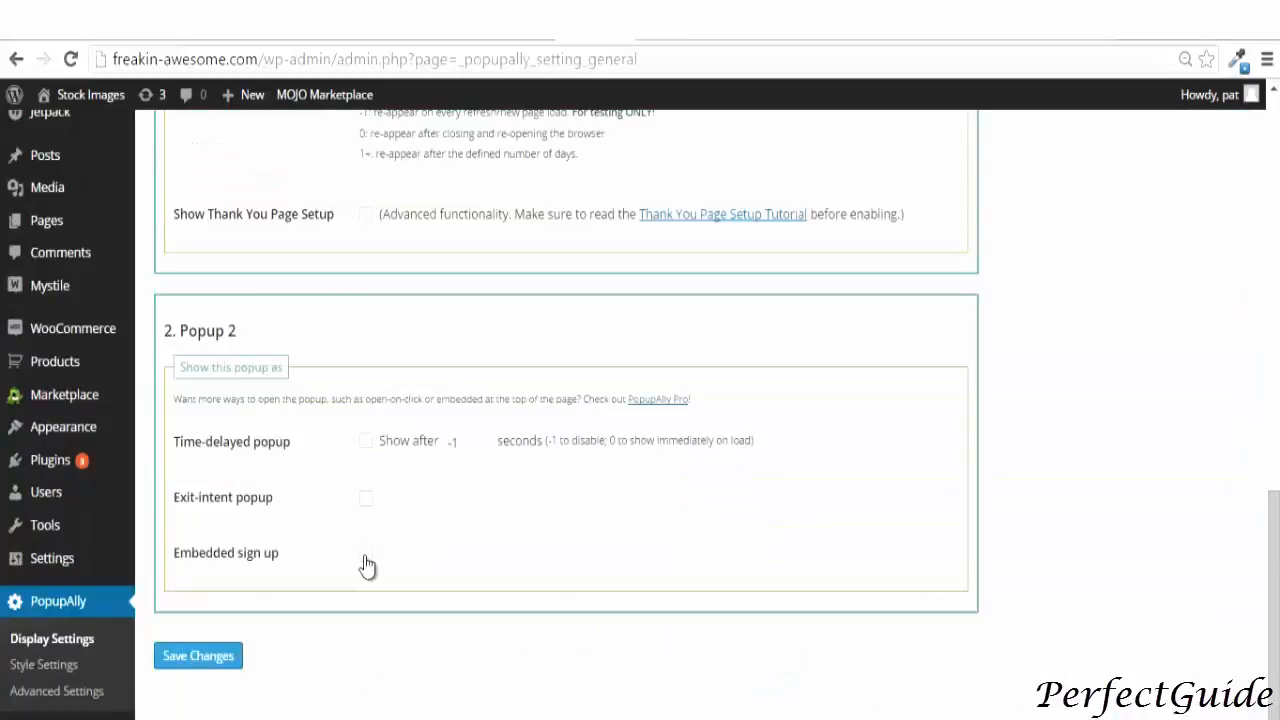
left_click(362, 557)
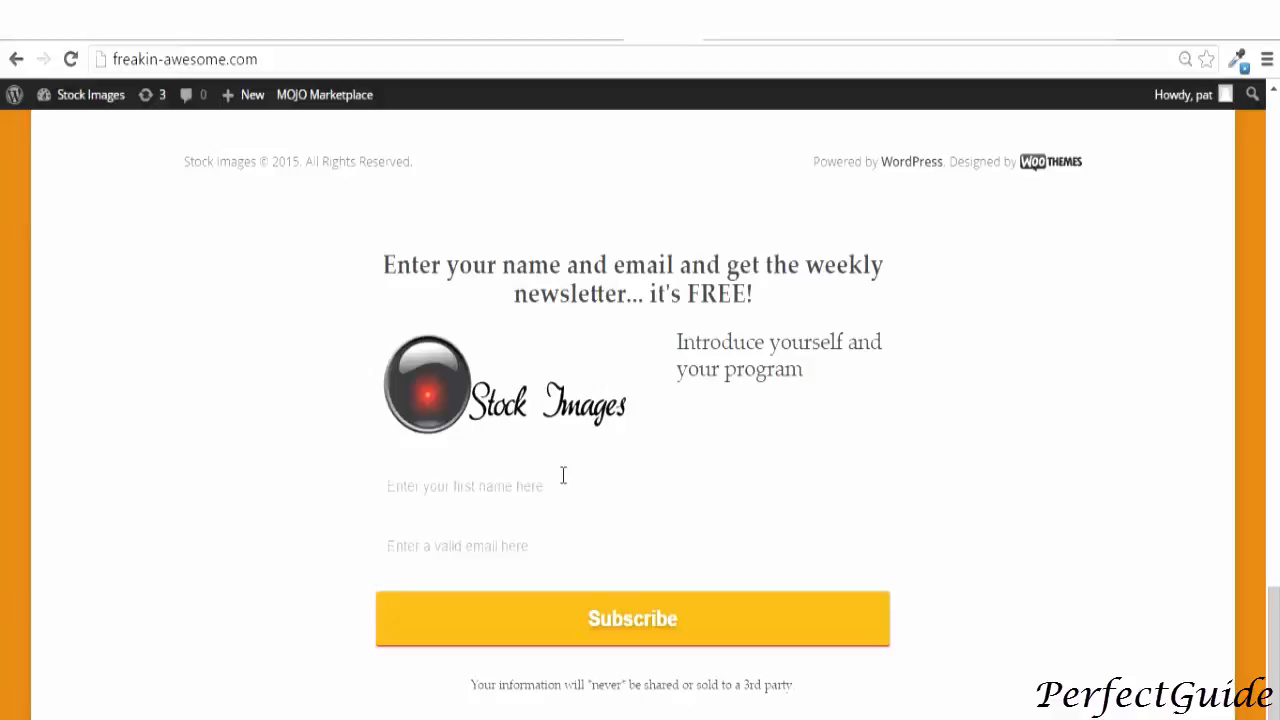
Enable Popup 2's time-delayed popup to show after 0 seconds and save the display settings.
left_click(594, 24)
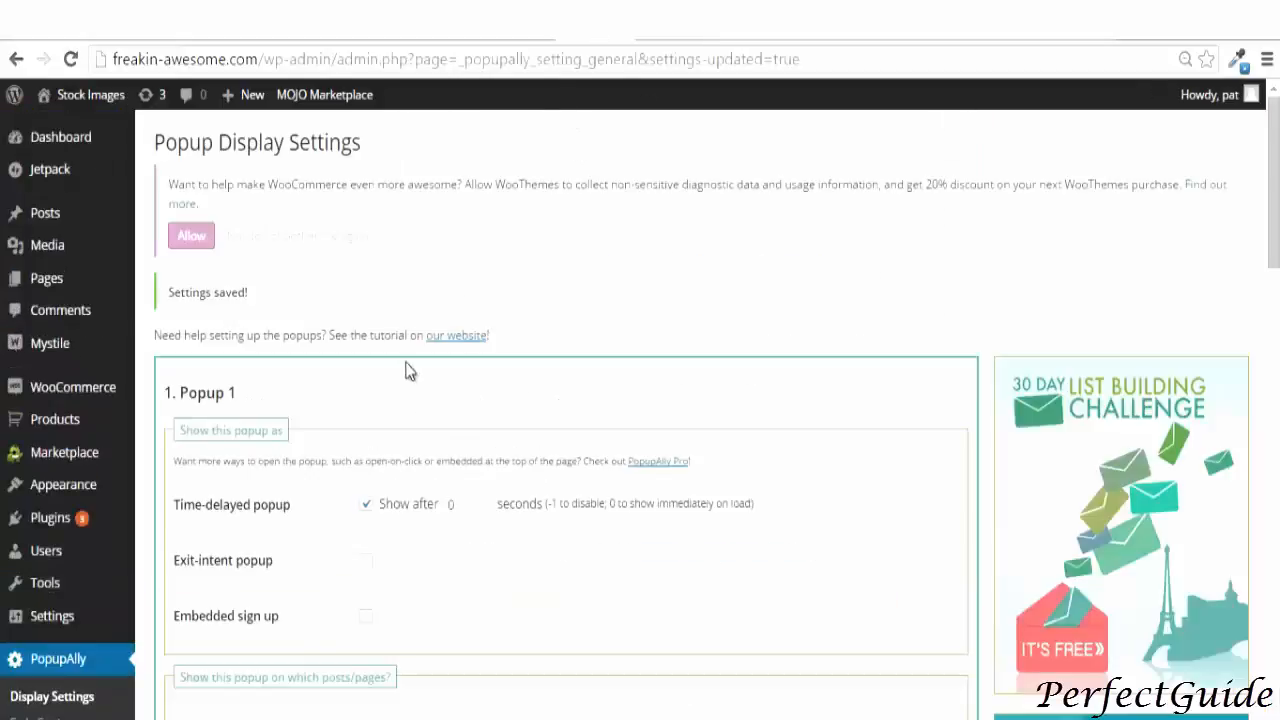
scroll(293, 525, "down", 1)
scroll(301, 535, "down", 10)
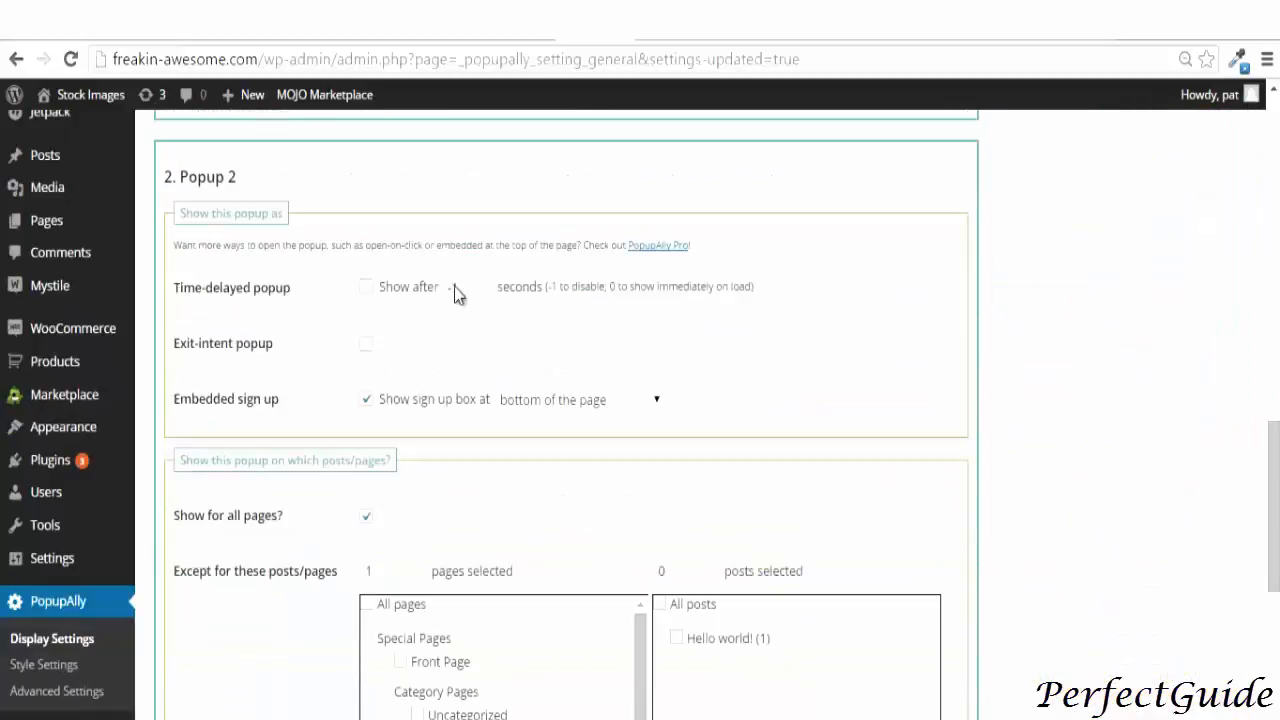
left_click(366, 289)
left_click_drag(459, 287, 436, 297)
type("0")
scroll(390, 543, "down", 5)
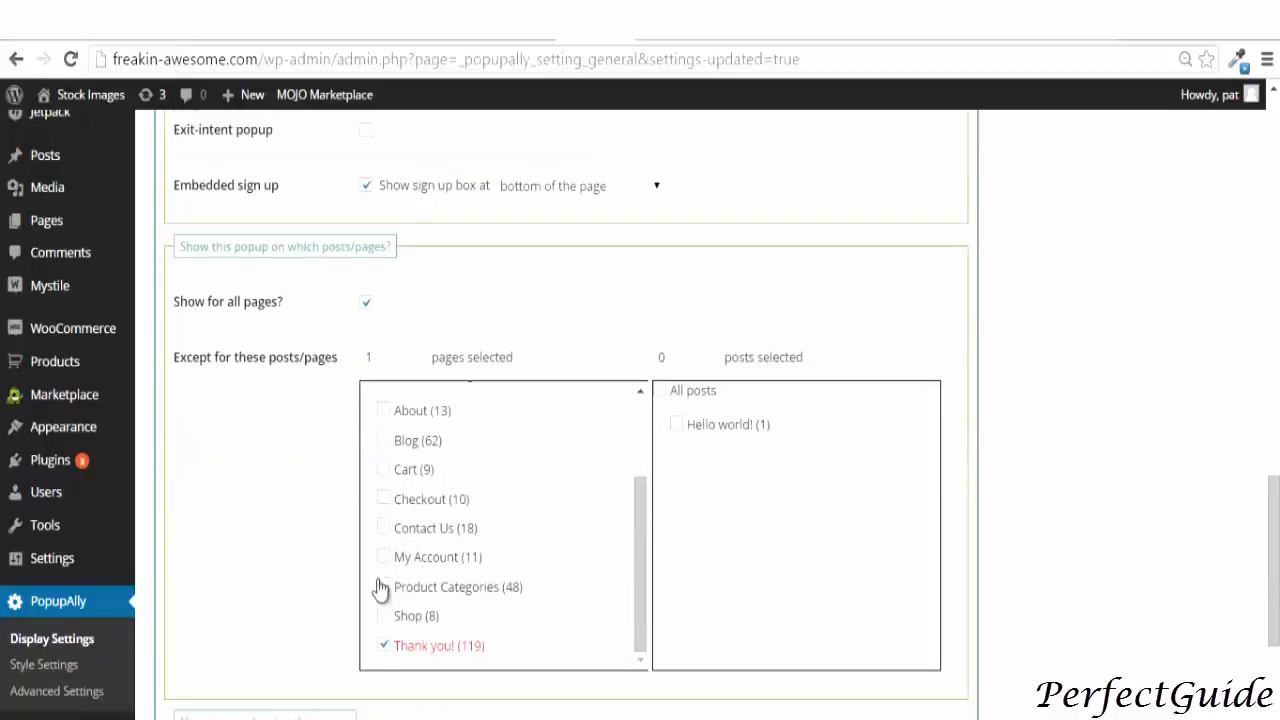
scroll(412, 650, "down", 3)
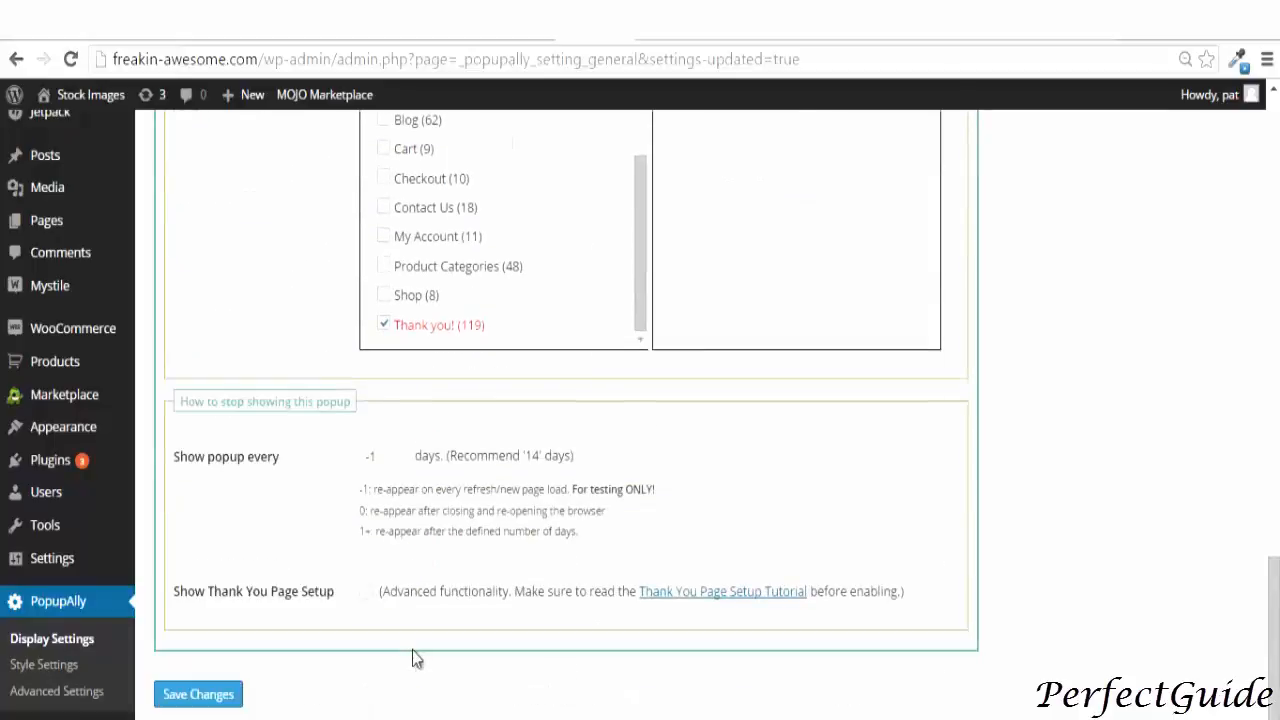
left_click(197, 696)
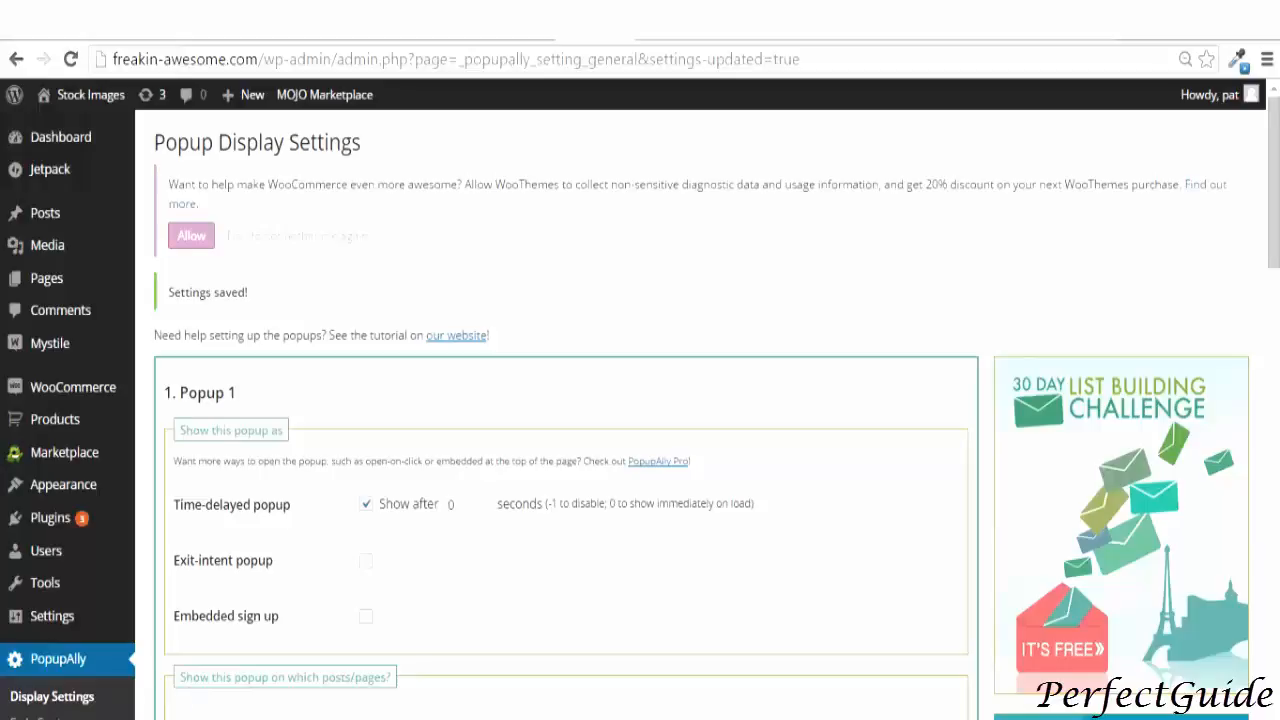
Set Popup 2's subscribe button color to orange in the PopupAlly style settings.
left_click(50, 718)
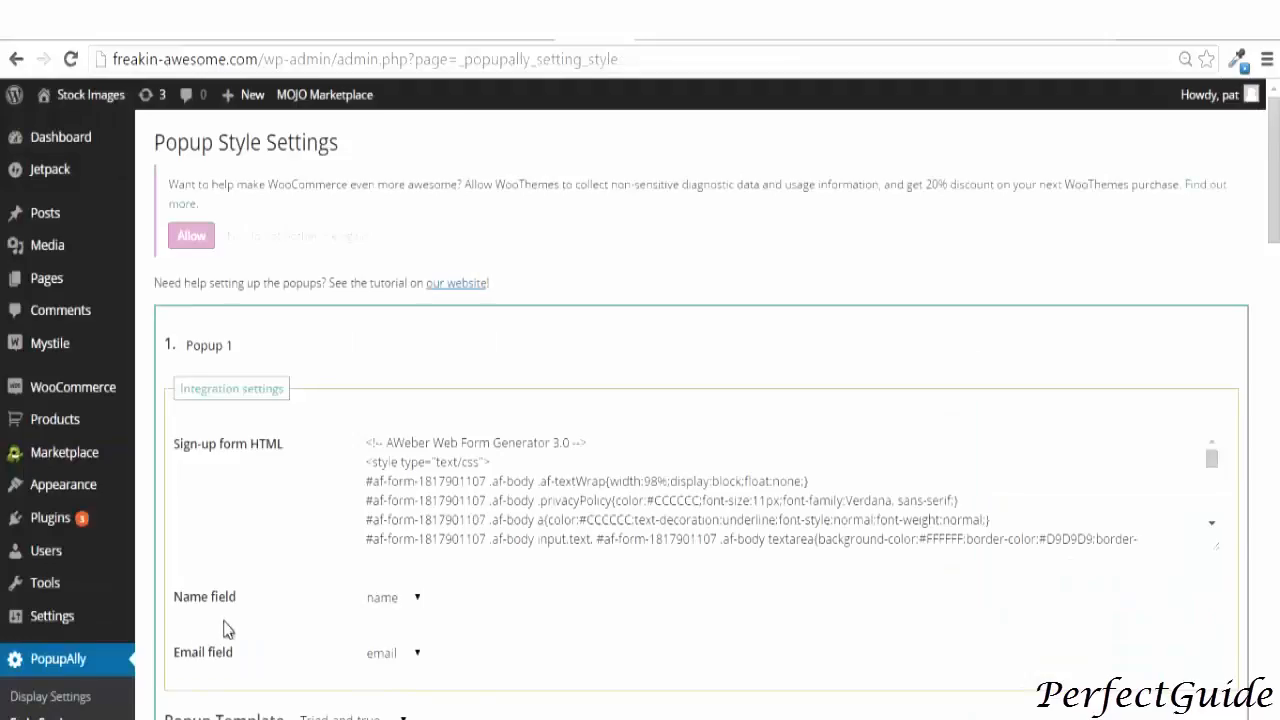
scroll(224, 628, "down", 20)
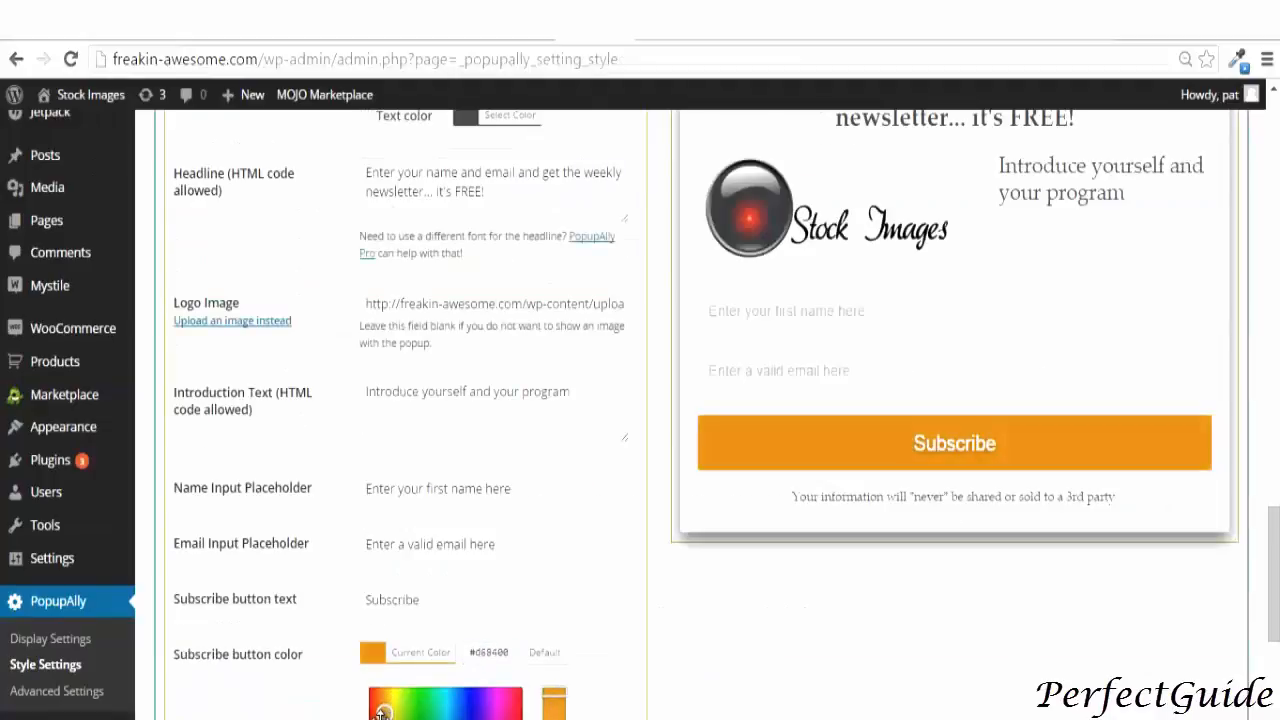
scroll(287, 484, "up", 4)
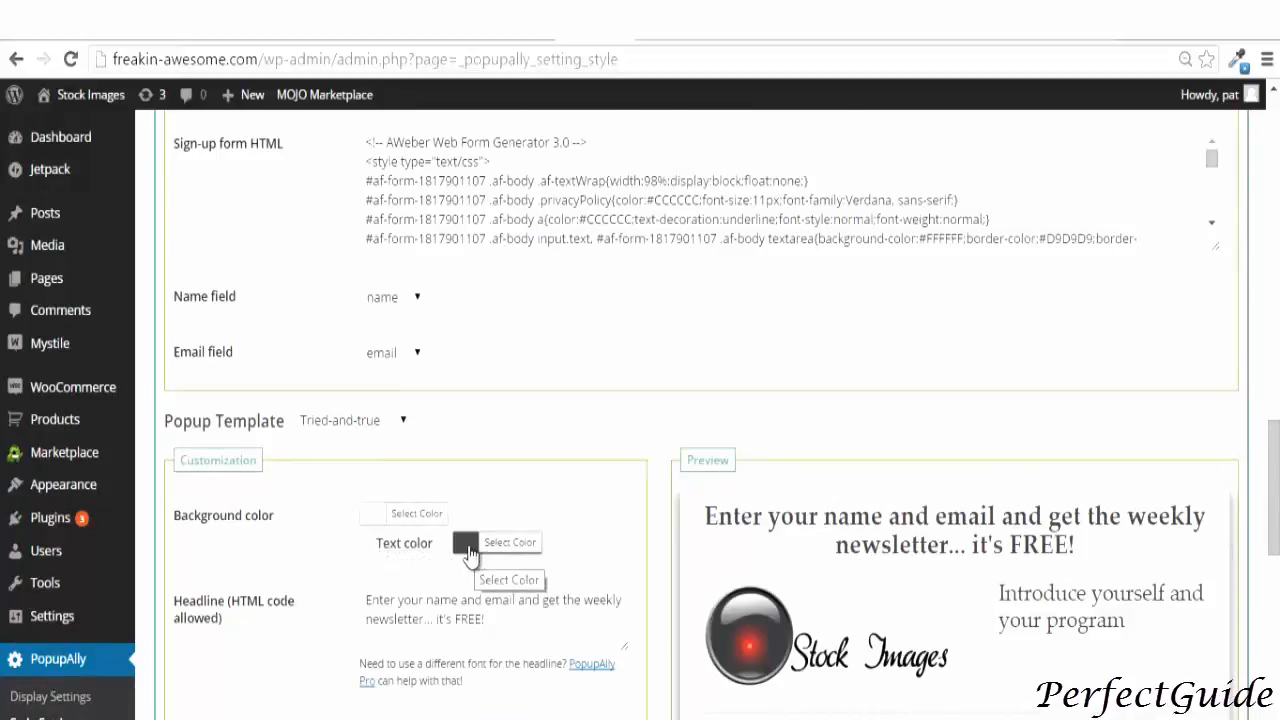
Replace Popup 2's introduction text with "New Images Daily!".
left_click_drag(366, 600, 587, 612)
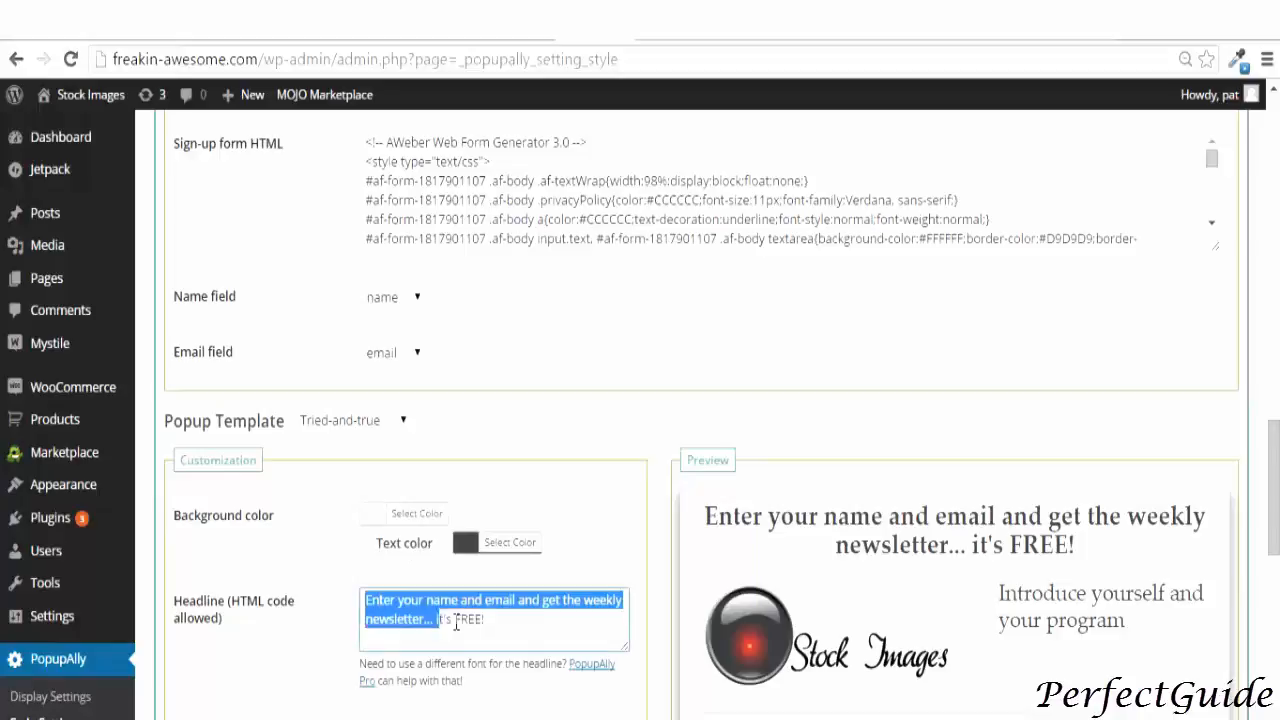
left_click(742, 522)
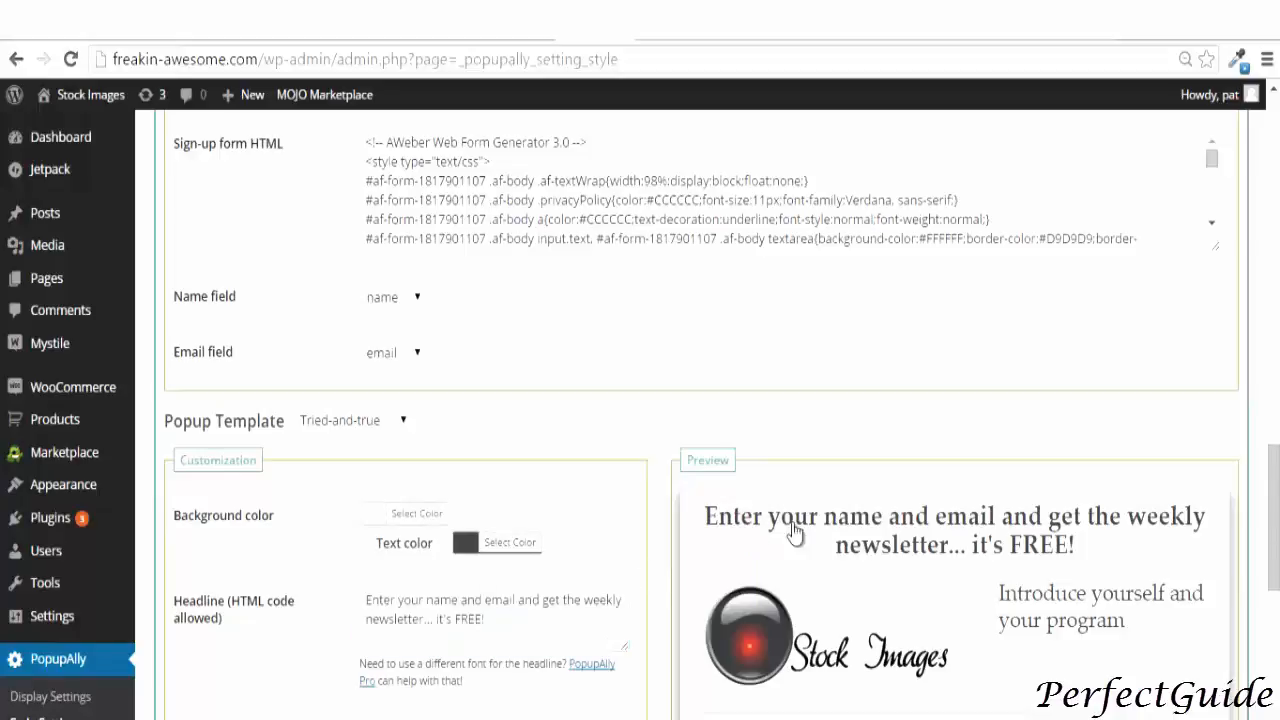
scroll(510, 620, "down", 1)
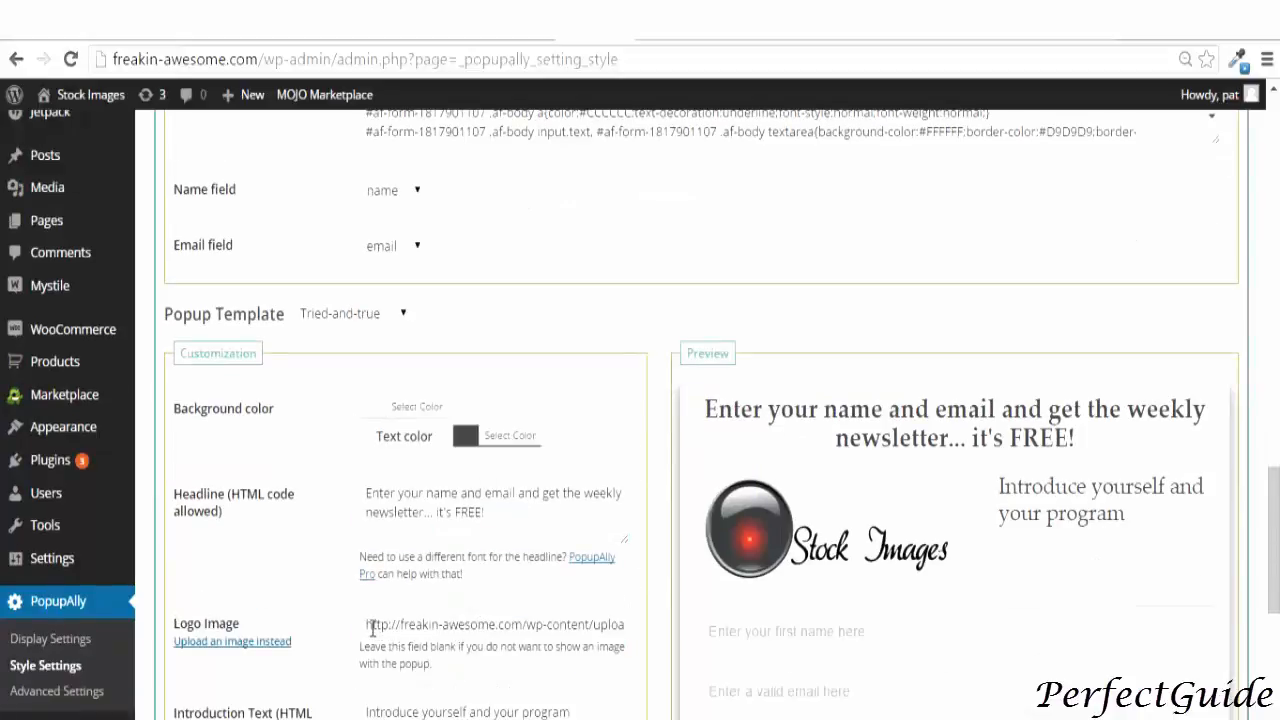
scroll(372, 627, "down", 2)
left_click_drag(366, 498, 616, 498)
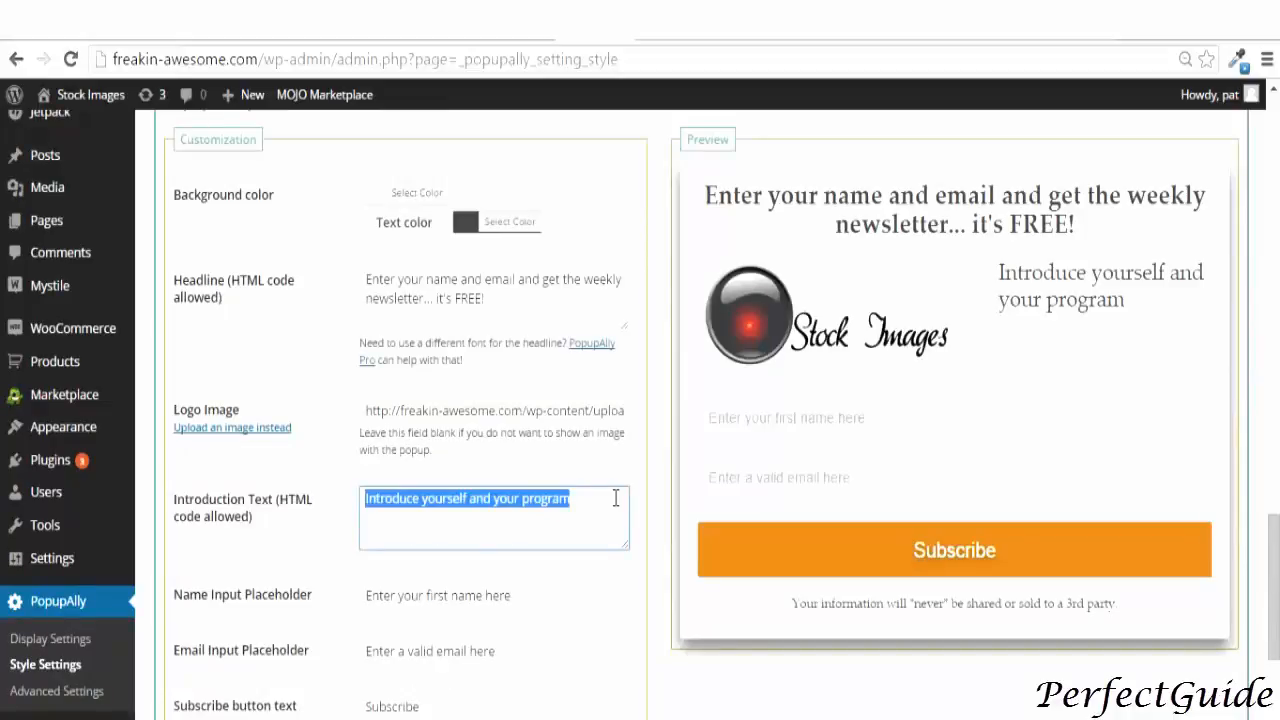
type("New Images Daily!")
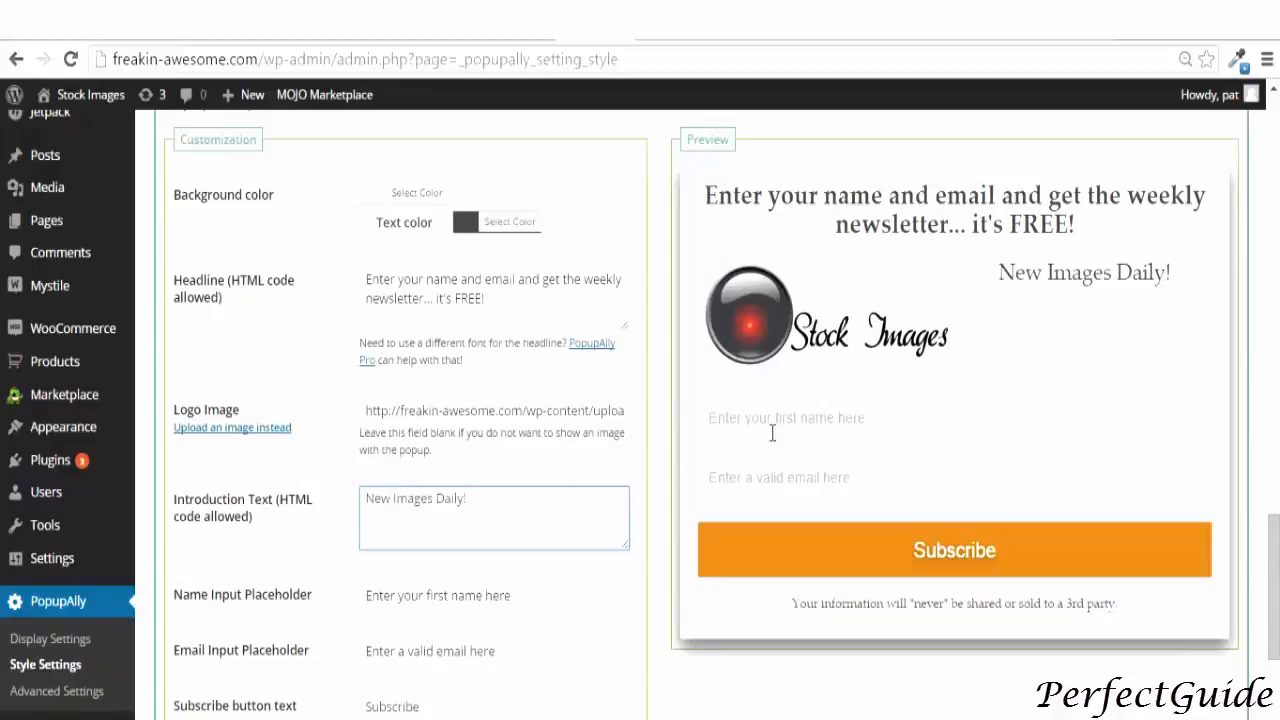
left_click(780, 424)
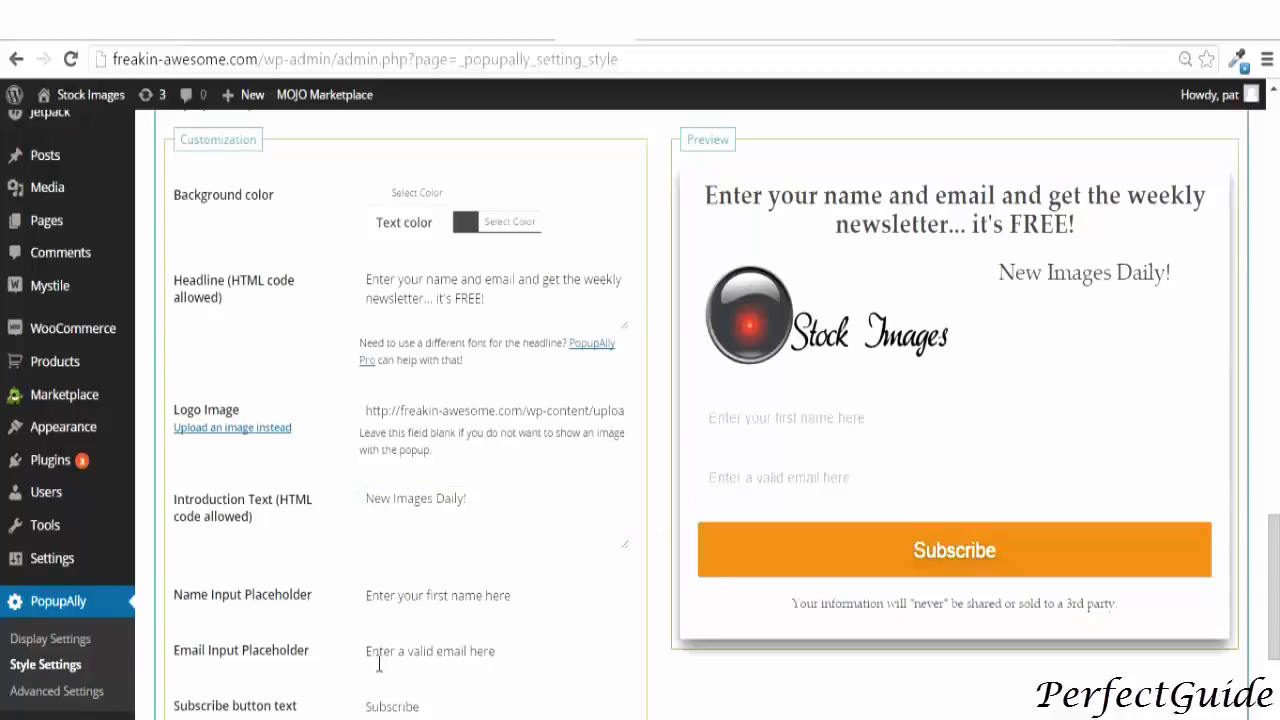
Set Popup 2's subscribe button text to "Sign Up Now!" and its text color to white (#ffffff).
scroll(392, 655, "down", 1)
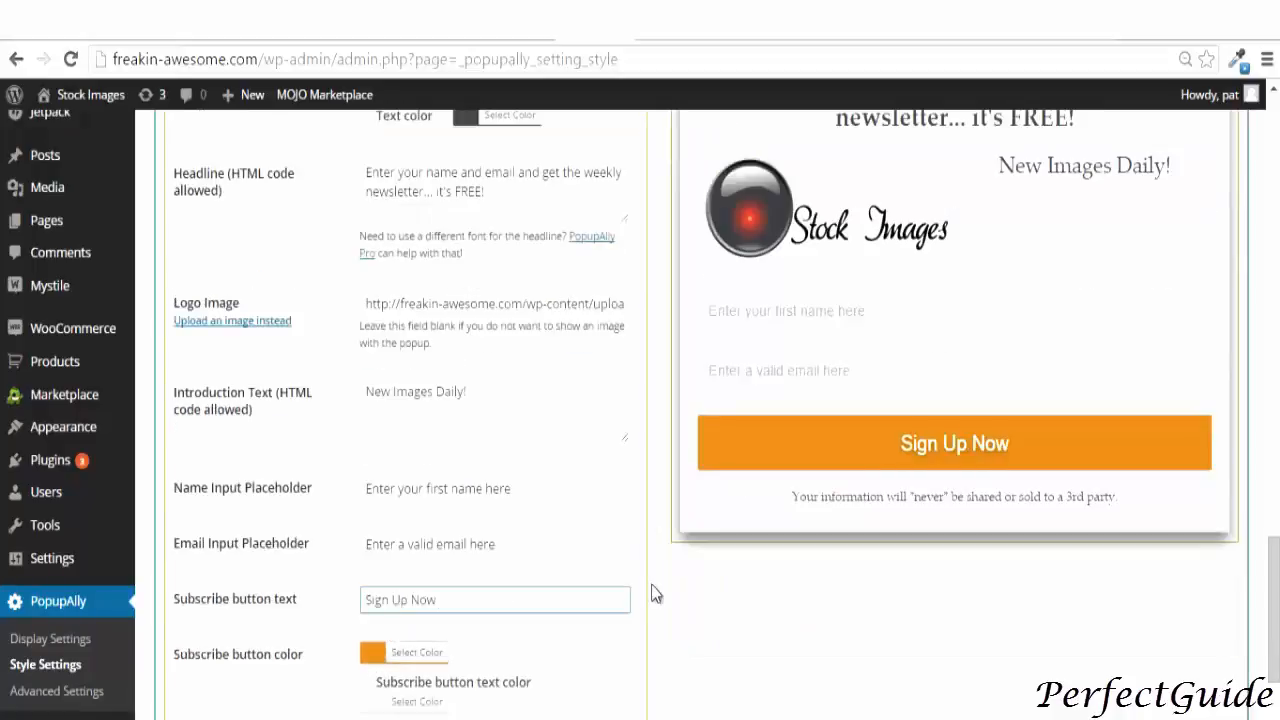
type("!")
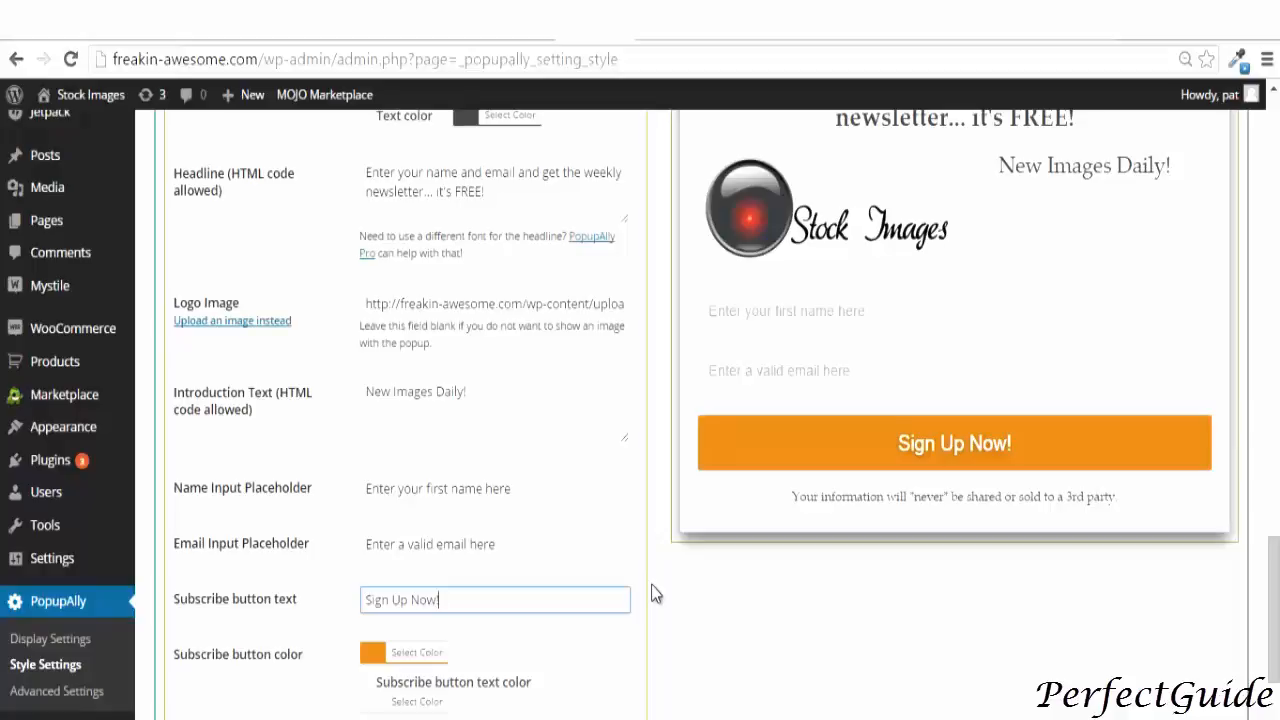
left_click(375, 704)
scroll(381, 600, "down", 2)
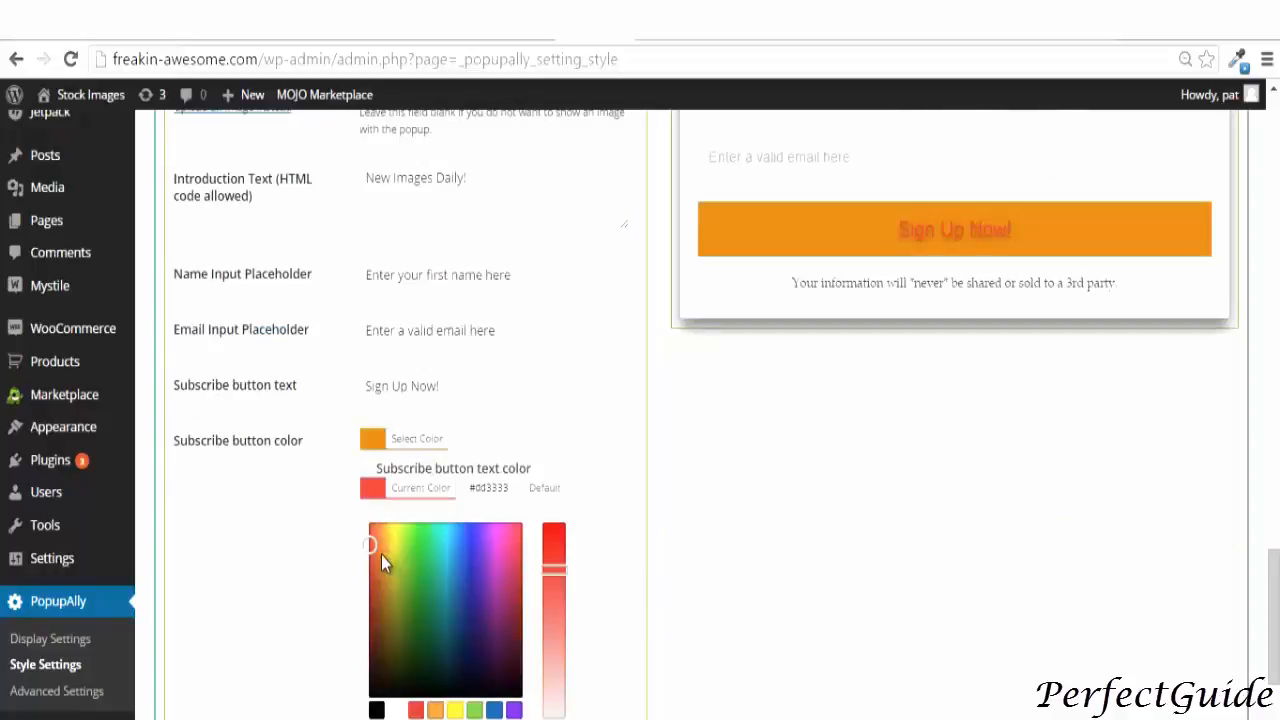
left_click(396, 709)
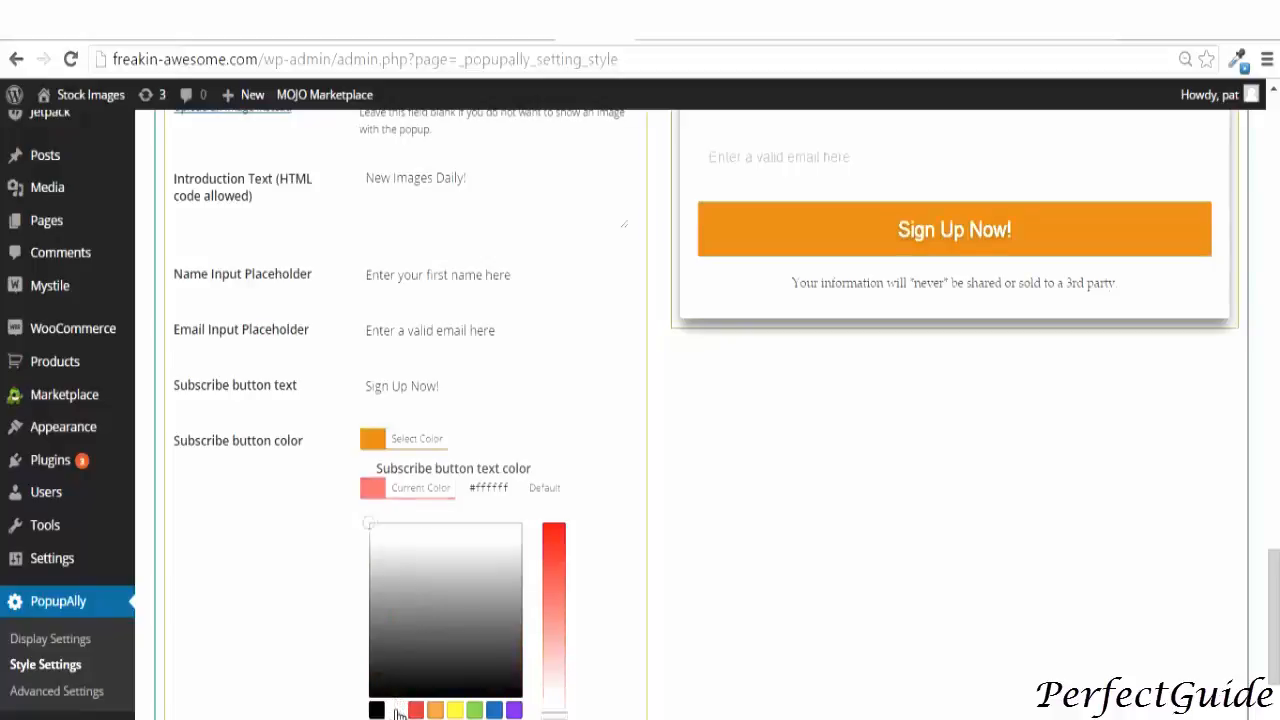
left_click(377, 709)
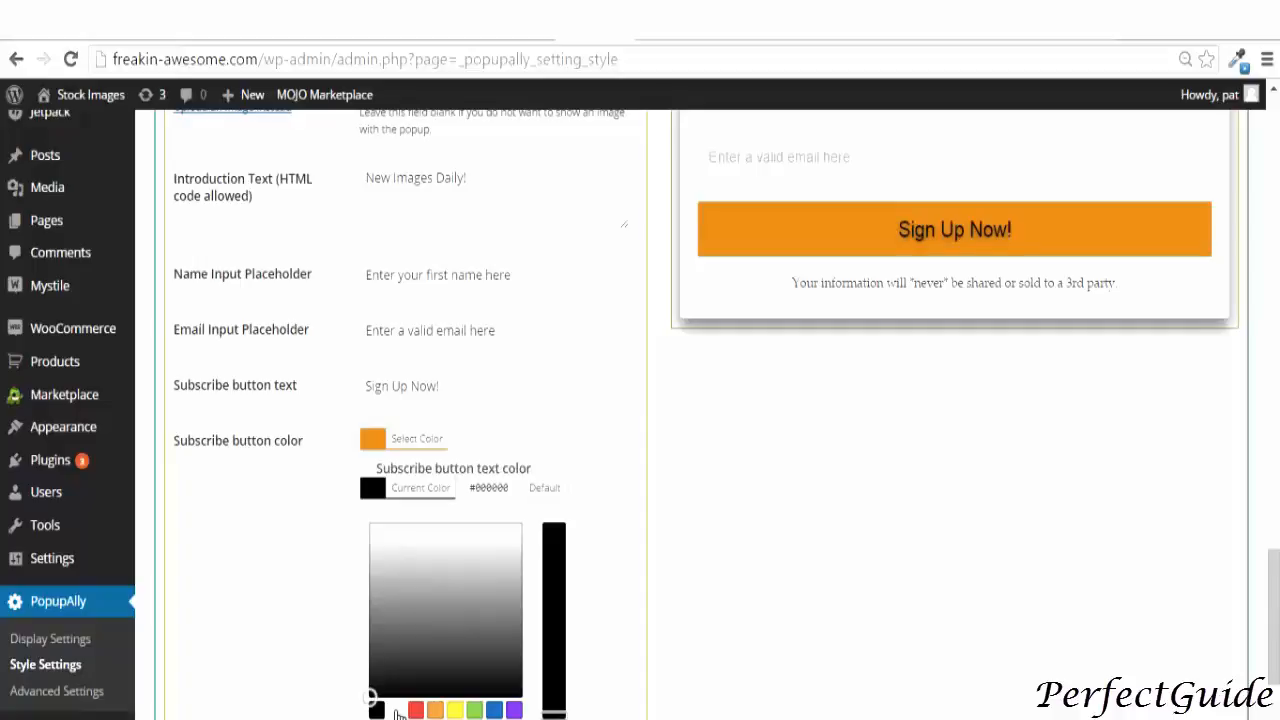
left_click(397, 710)
Save the popup style settings and reload the site's home page to check the embedded sign-up form.
scroll(400, 680, "down", 3)
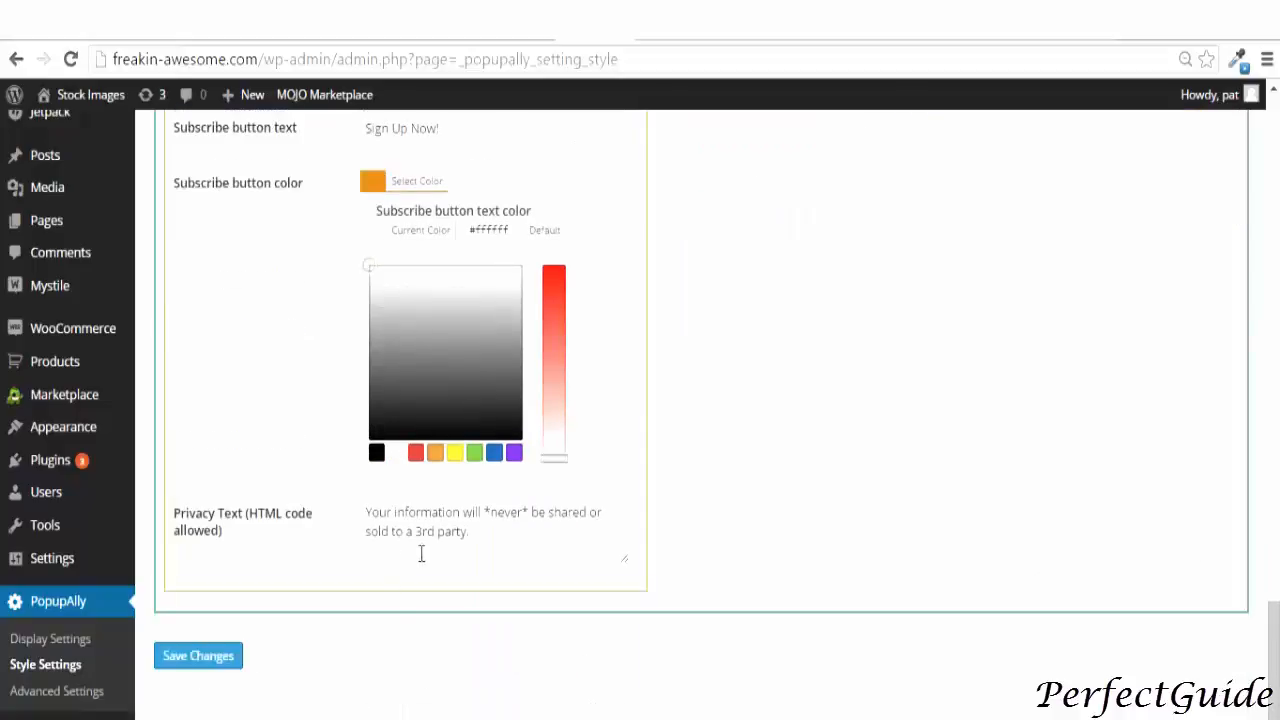
left_click(199, 657)
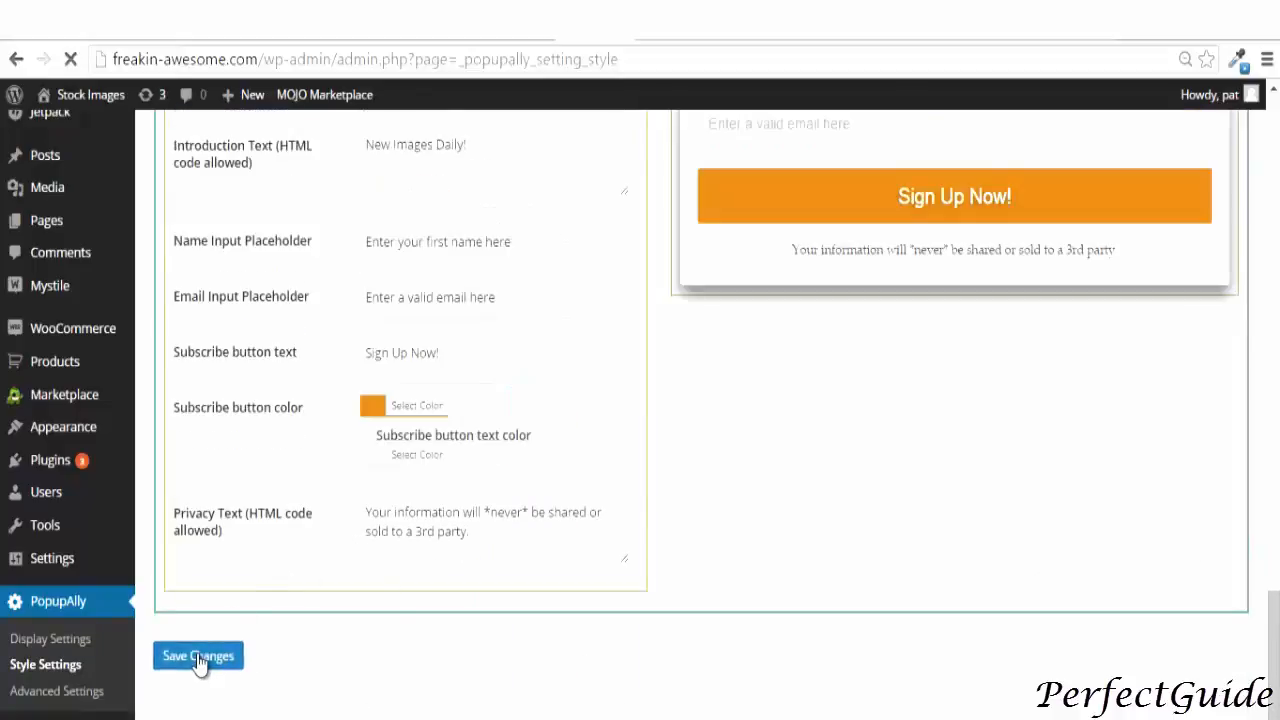
left_click(650, 38)
left_click(71, 61)
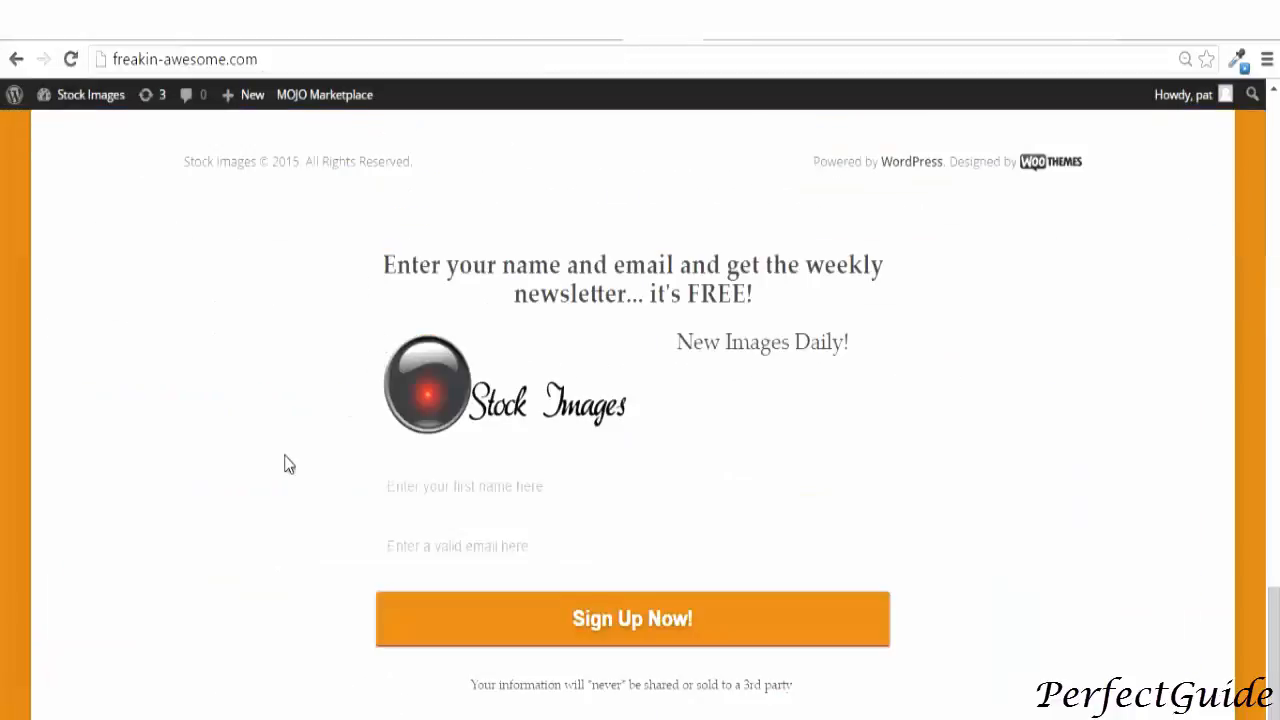